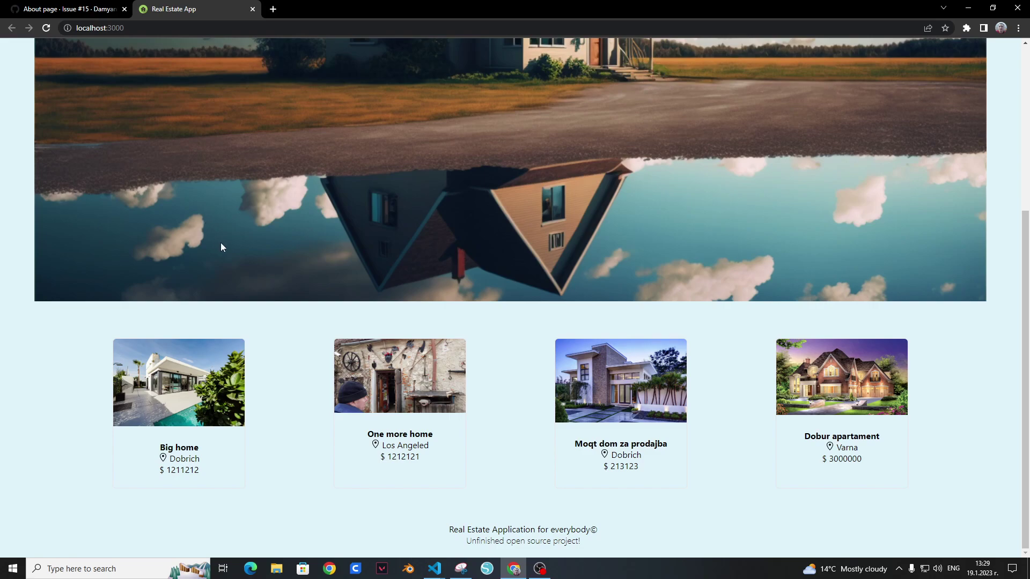
# Step: Read the Team meeting/project organization issue from the GitHub repository's issues list
pyautogui.scroll(5, 240, 210)
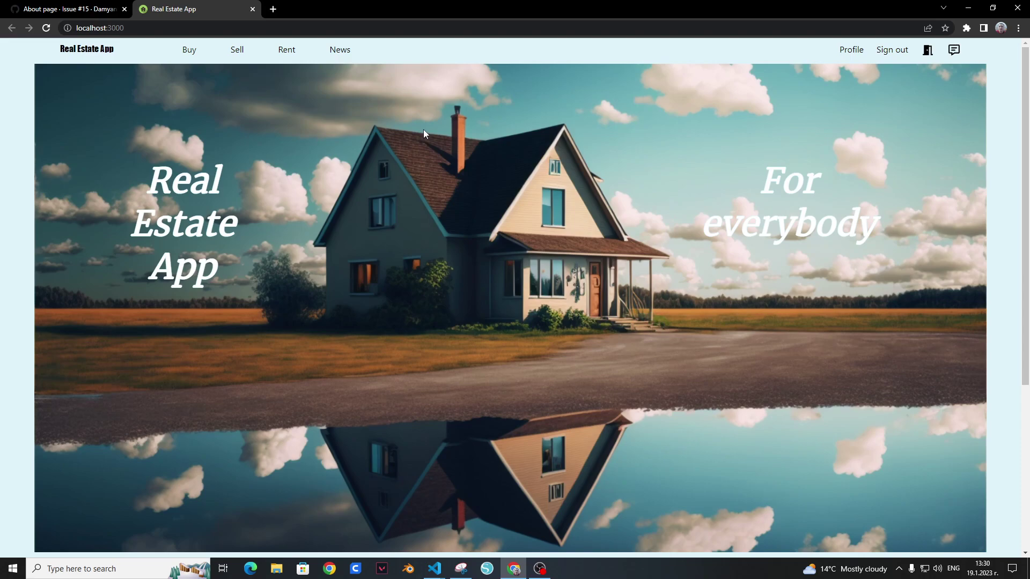
pyautogui.click(70, 9)
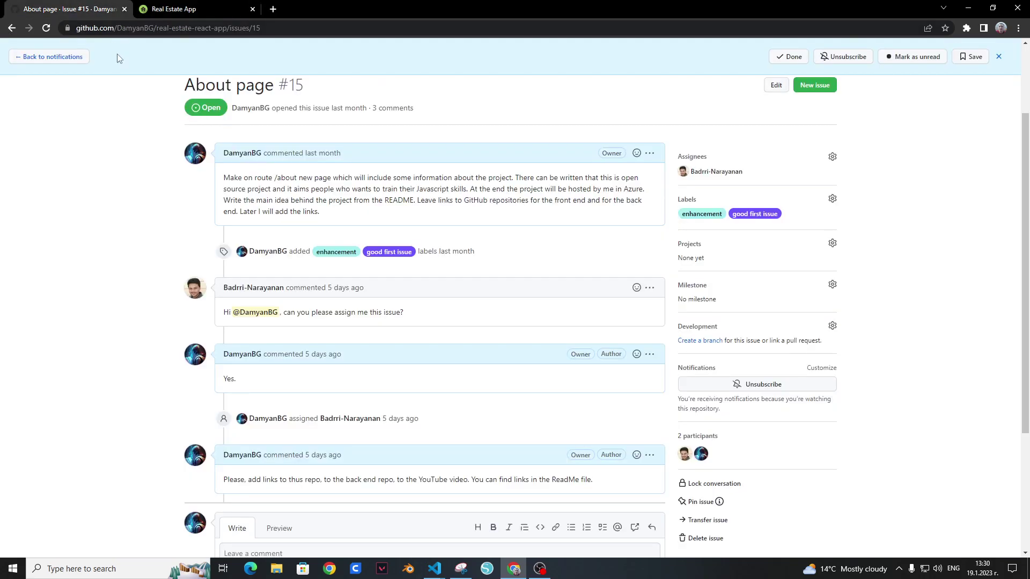
pyautogui.click(86, 155)
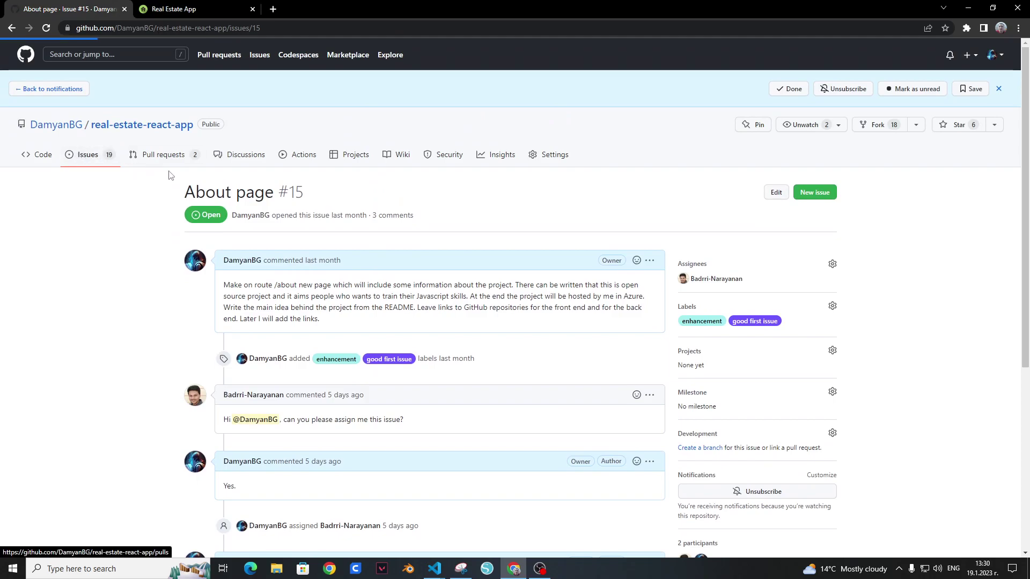
pyautogui.moveTo(351, 316)
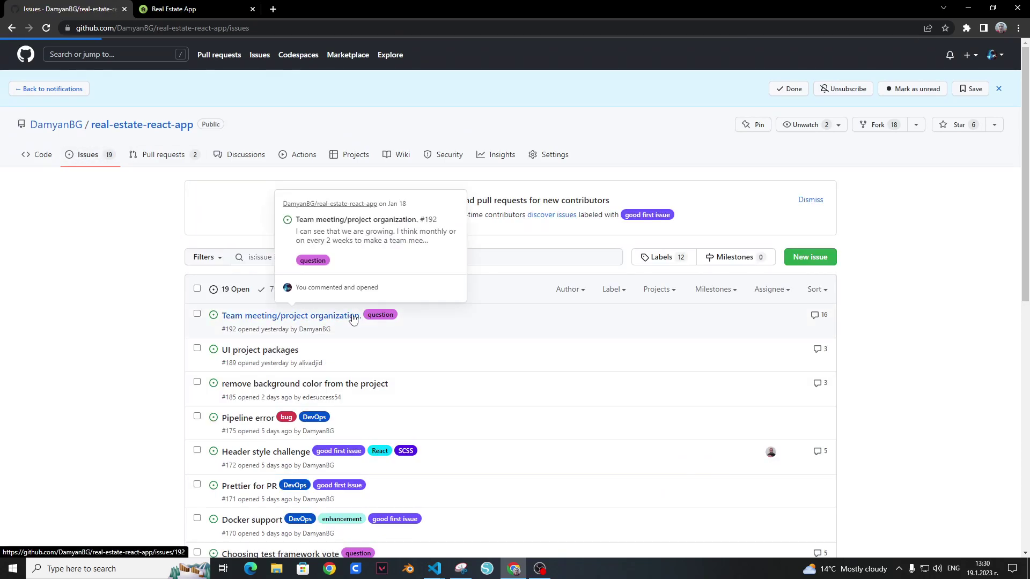
pyautogui.click(393, 301)
pyautogui.scroll(-10, 443, 295)
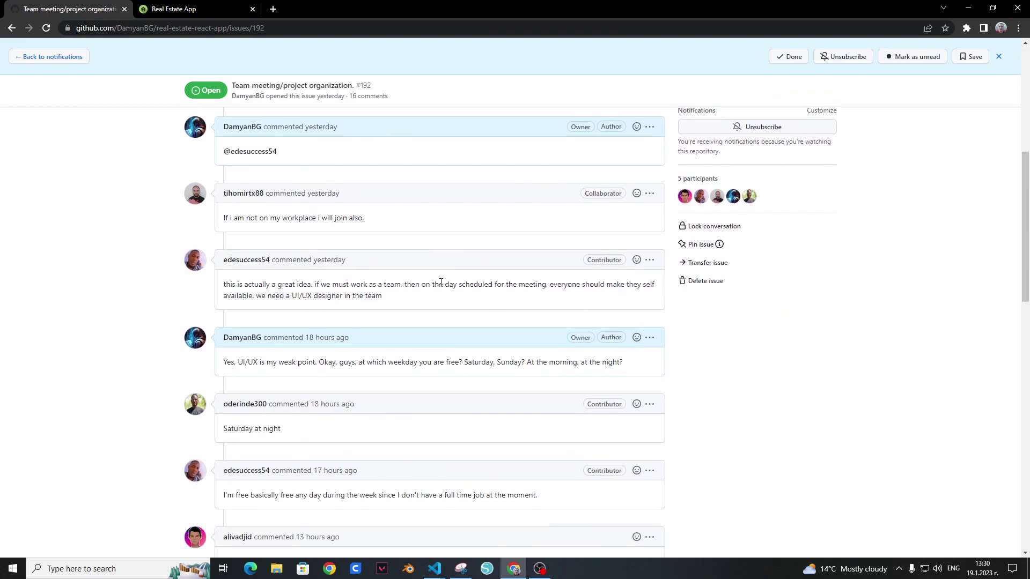
pyautogui.scroll(-5, 441, 289)
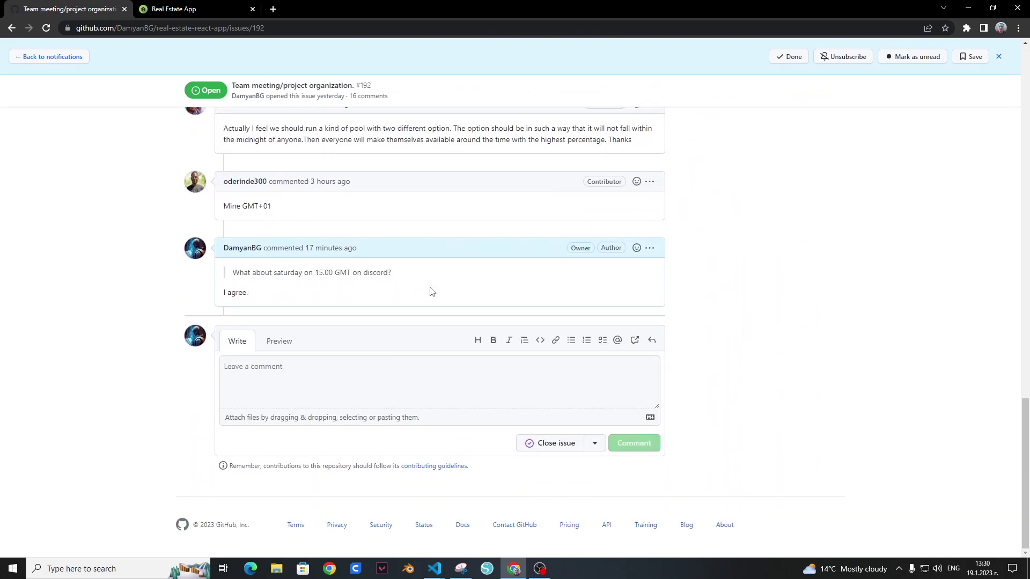
pyautogui.scroll(15, 432, 291)
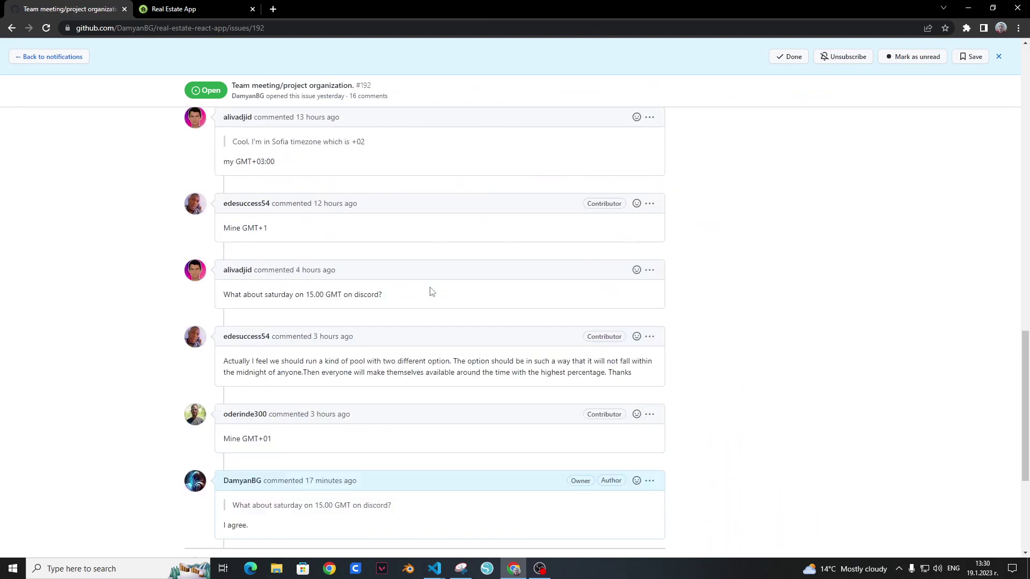
pyautogui.scroll(5, 299, 216)
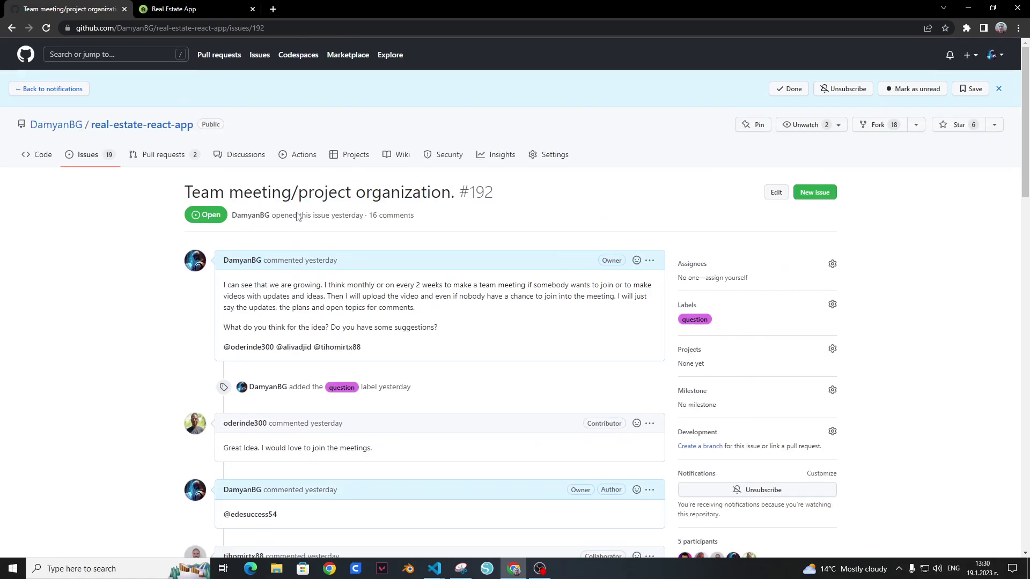
pyautogui.click(89, 155)
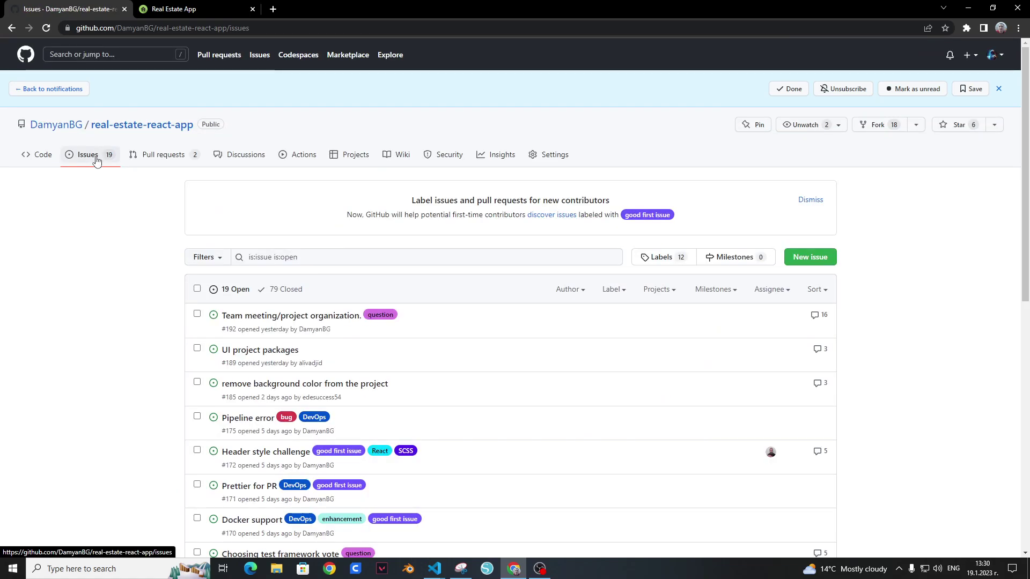
# Step: Scroll through the repository's issues list
pyautogui.scroll(-5, 137, 237)
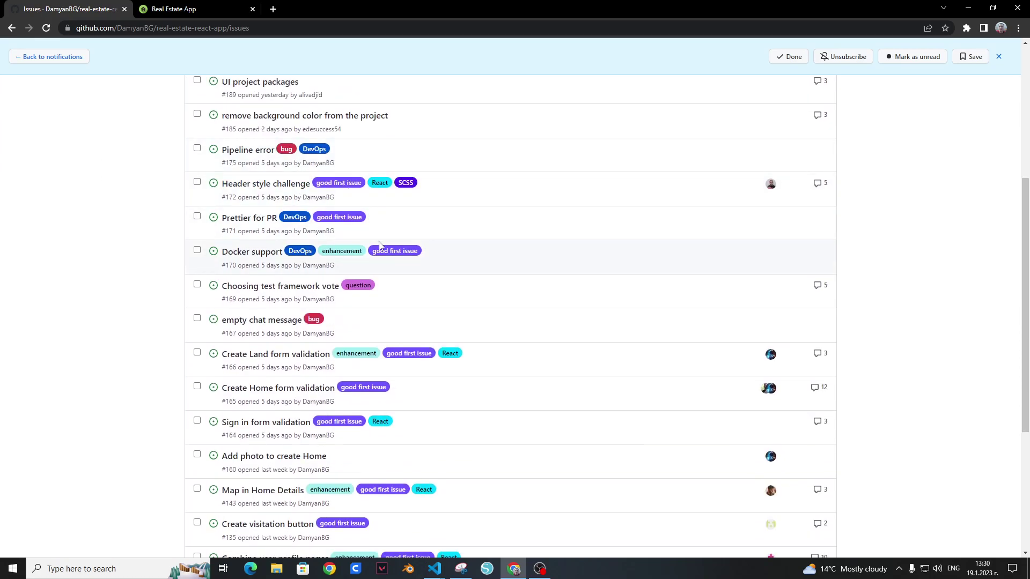
pyautogui.scroll(4, 359, 209)
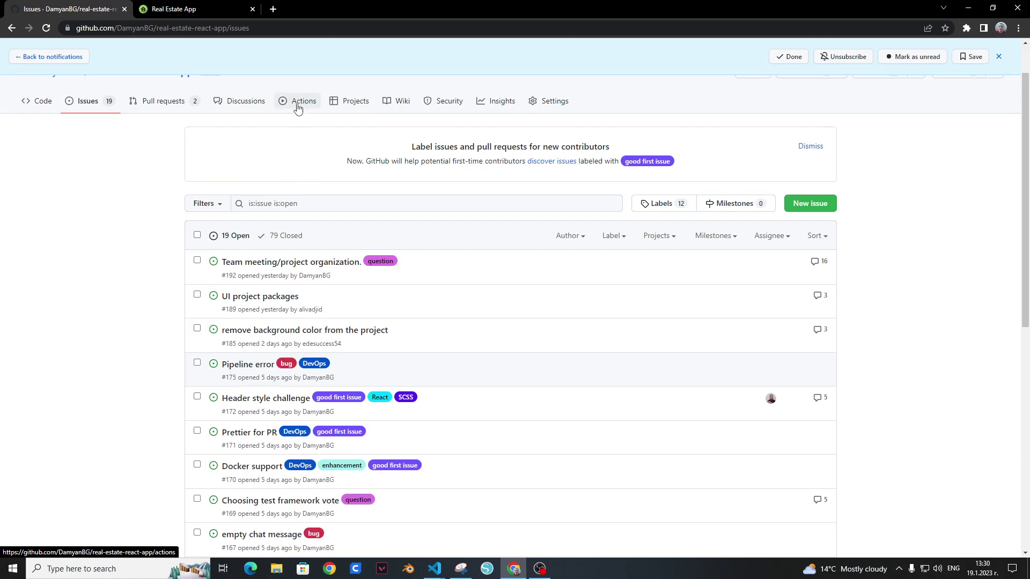
pyautogui.scroll(-2, 154, 234)
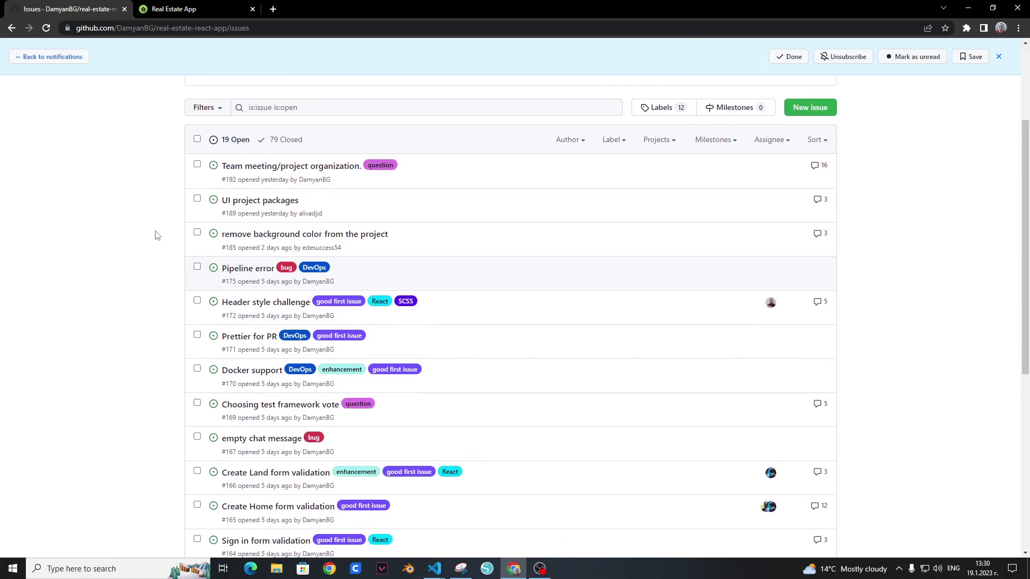
pyautogui.scroll(-2, 157, 261)
pyautogui.scroll(-4, 156, 266)
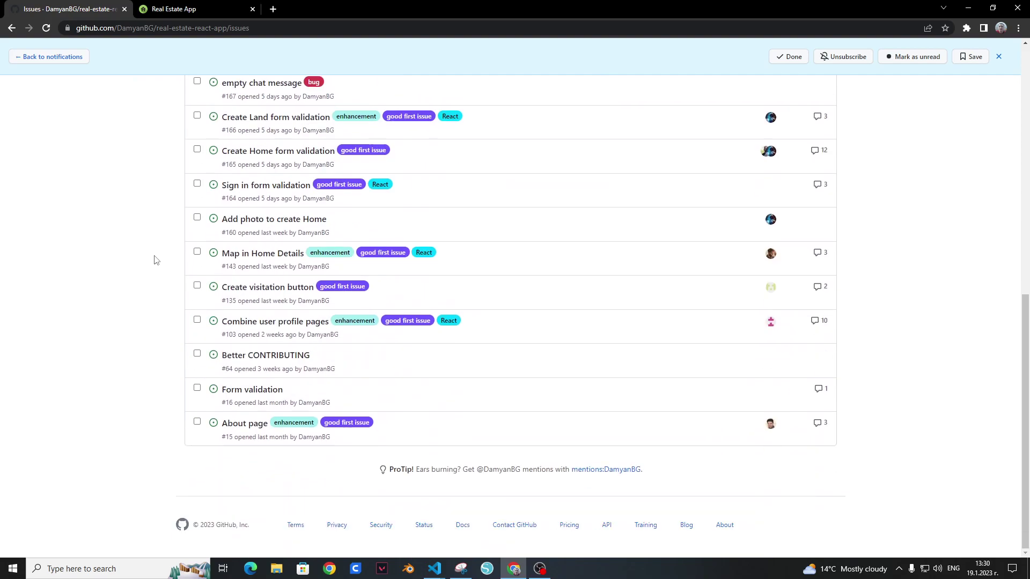
pyautogui.scroll(5, 161, 231)
# Step: Switch back to the running Real Estate App and scroll through its page
pyautogui.click(177, 8)
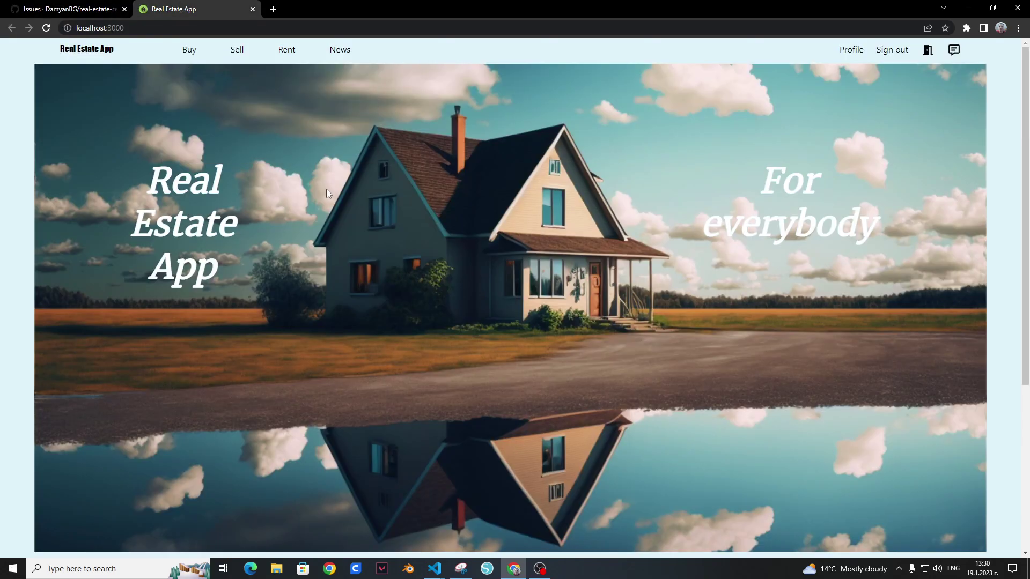
pyautogui.scroll(-5, 95, 215)
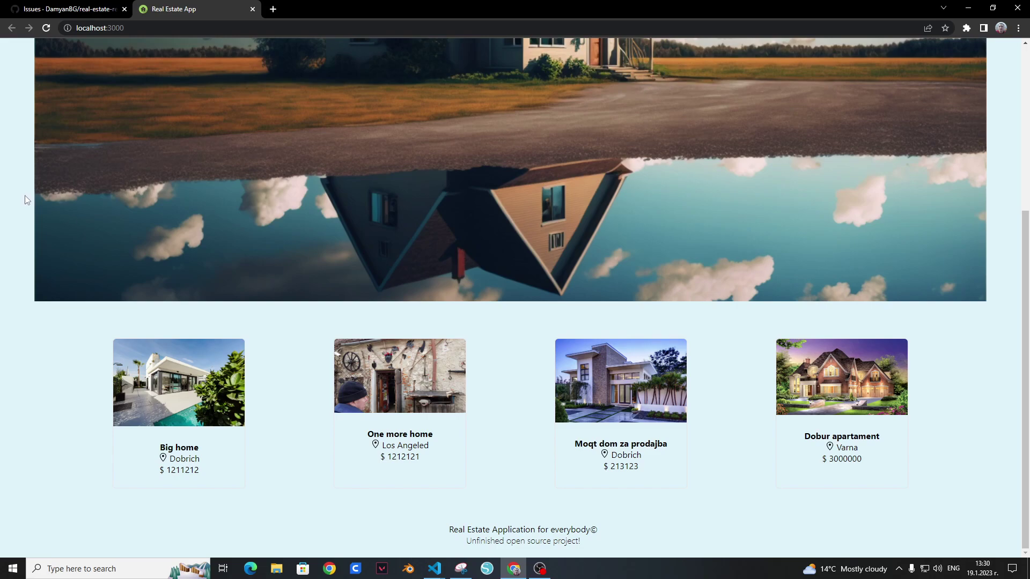
pyautogui.scroll(5, 32, 195)
pyautogui.moveTo(189, 51)
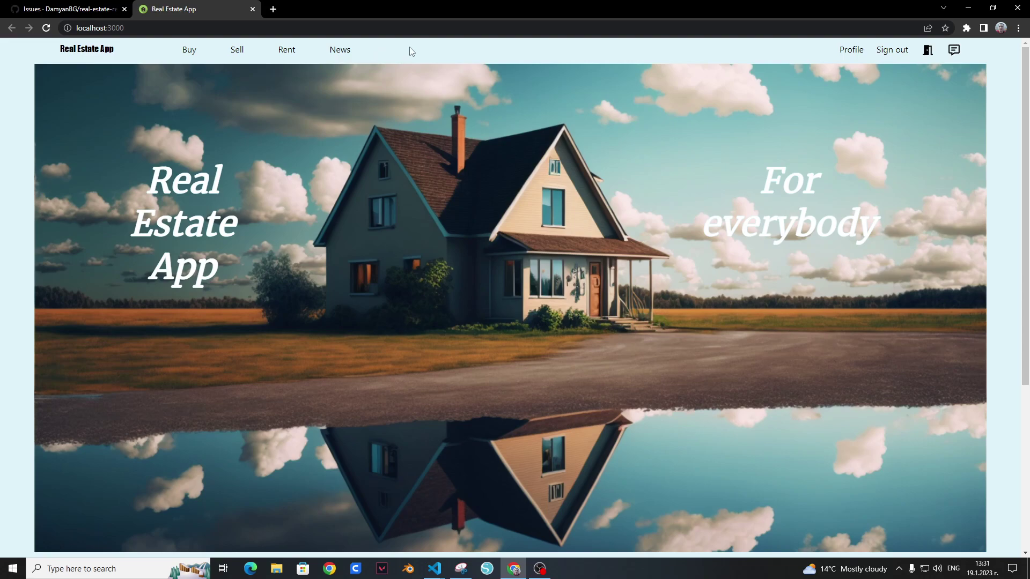
pyautogui.scroll(-5, 299, 212)
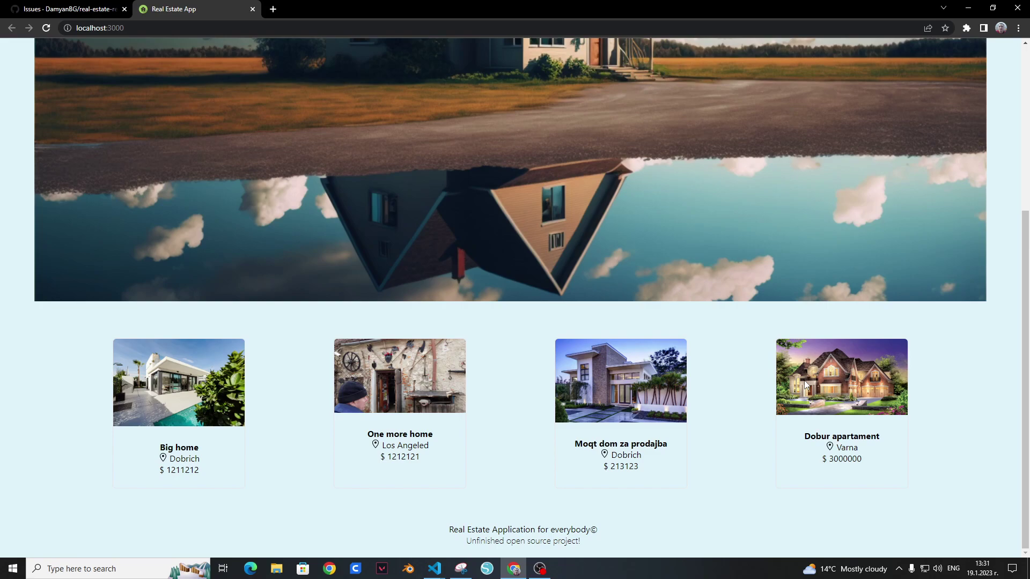
pyautogui.scroll(5, 804, 384)
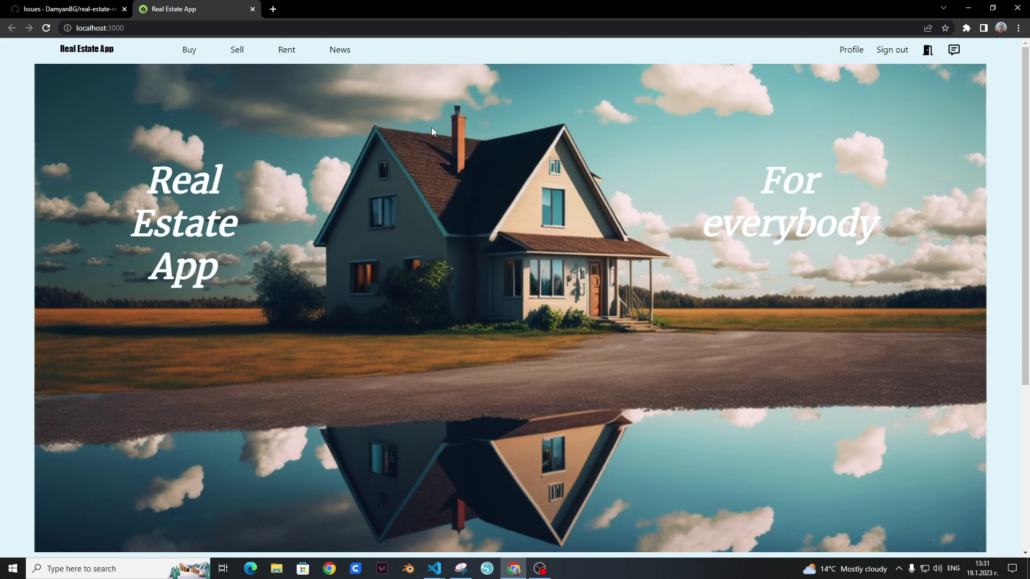
# Step: Sign out, open Homes for sale and view the Big home listing details
pyautogui.click(893, 51)
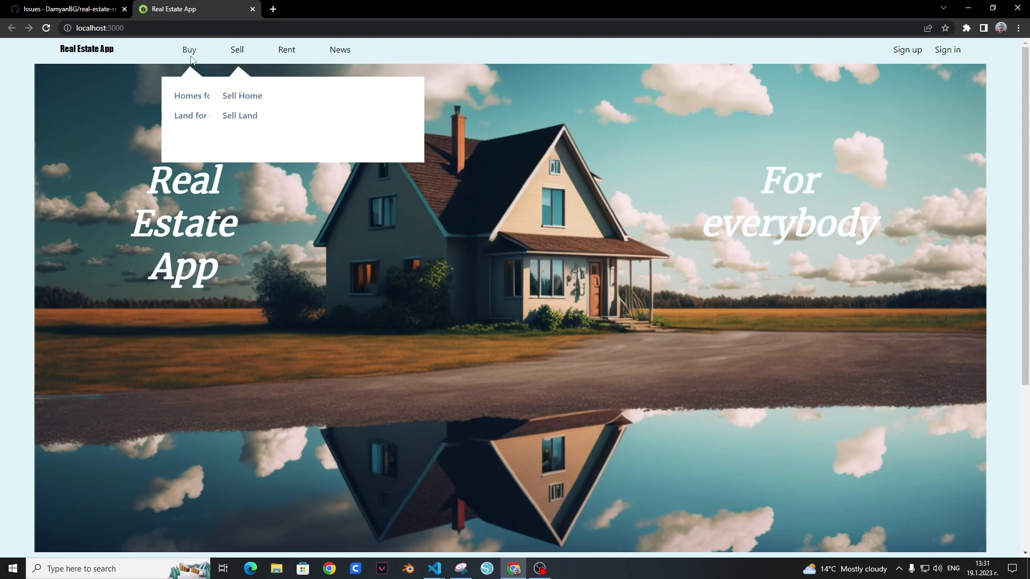
pyautogui.click(179, 95)
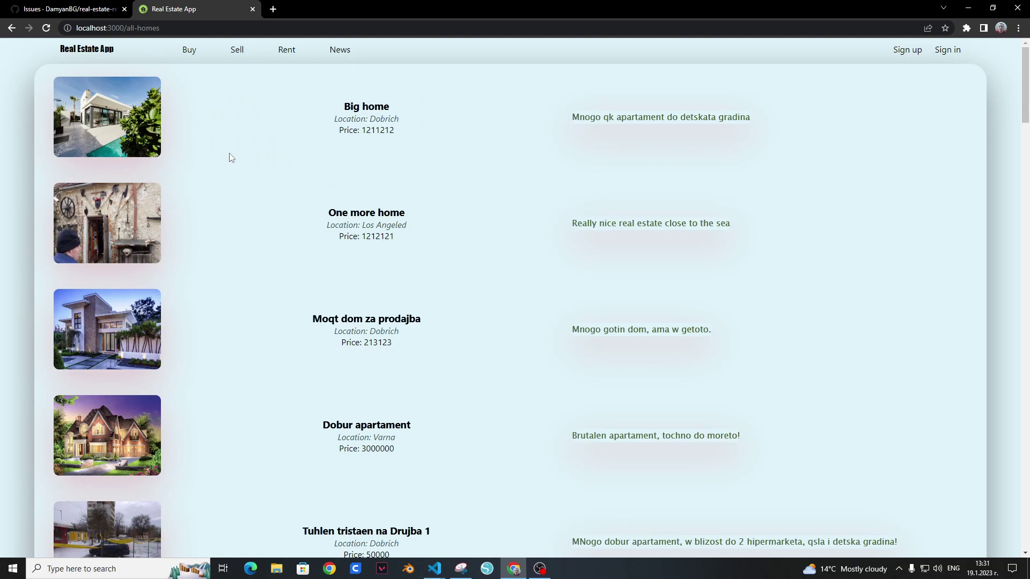
pyautogui.click(370, 108)
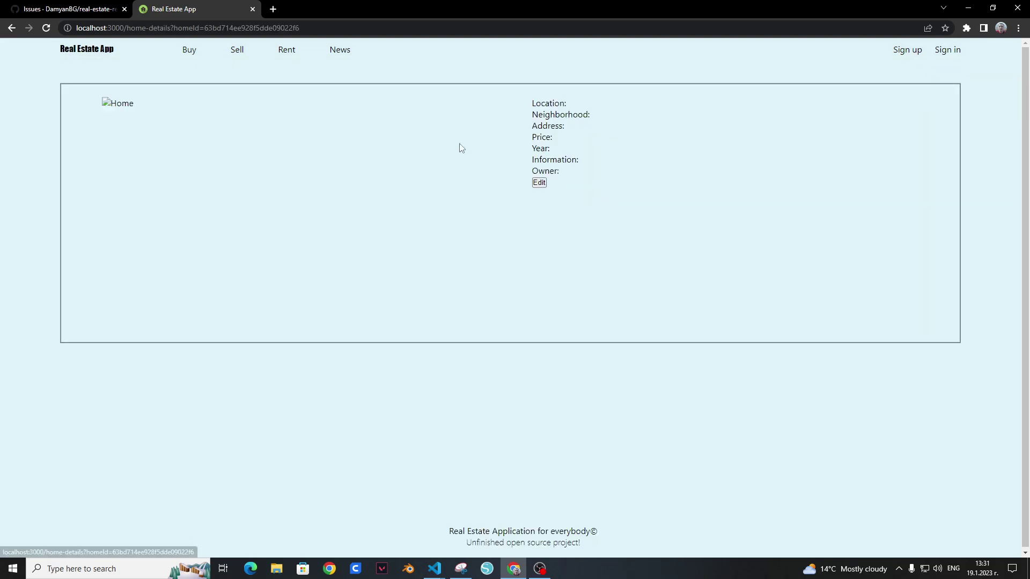
pyautogui.moveTo(533, 105); pyautogui.dragTo(684, 195)
pyautogui.click(684, 194)
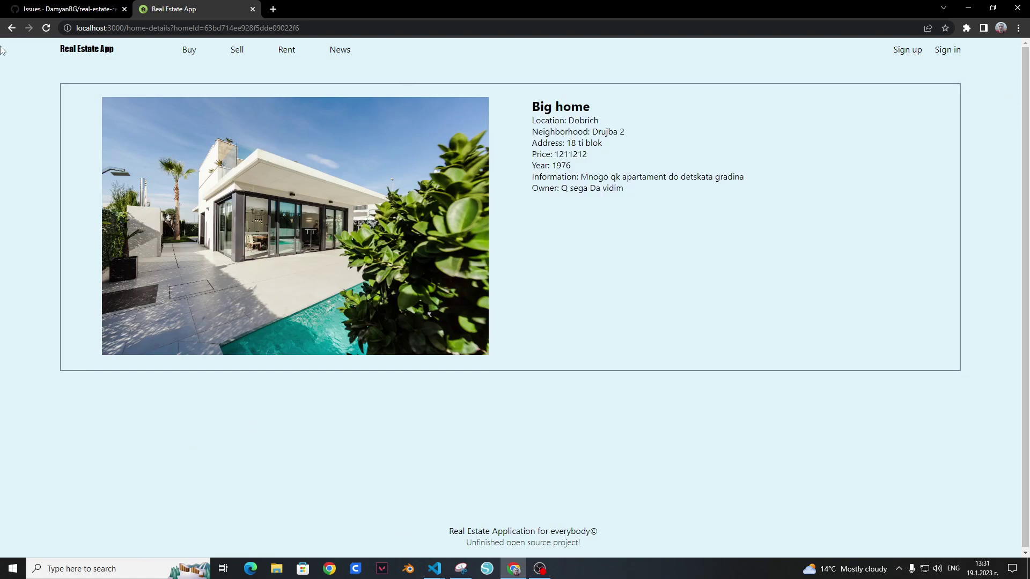
pyautogui.click(11, 28)
# Step: View the One more home and Dobur apartament details, then go to the sign-in page
pyautogui.click(354, 221)
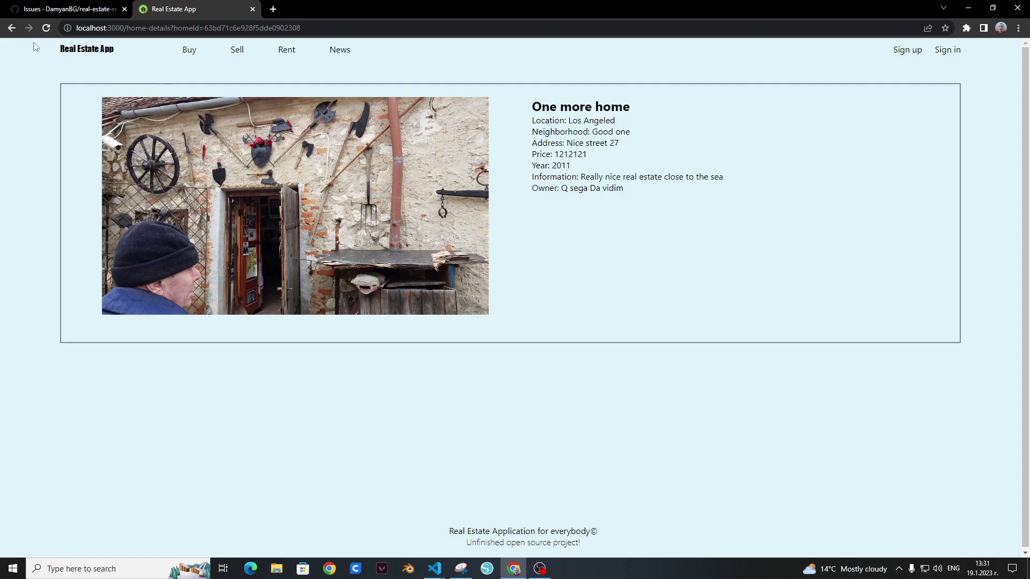
pyautogui.click(11, 28)
pyautogui.scroll(-2, 151, 242)
pyautogui.click(366, 210)
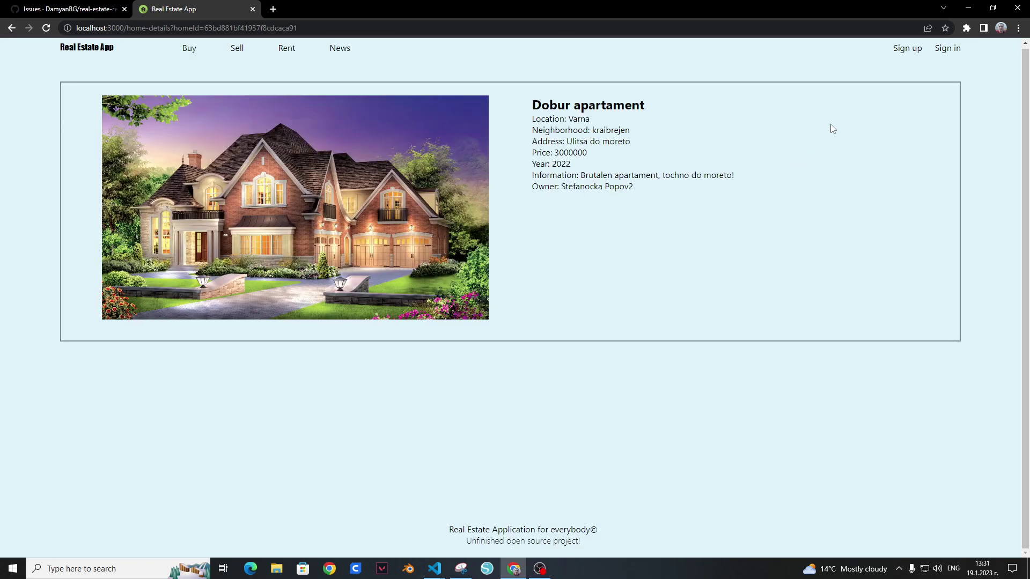
pyautogui.click(950, 52)
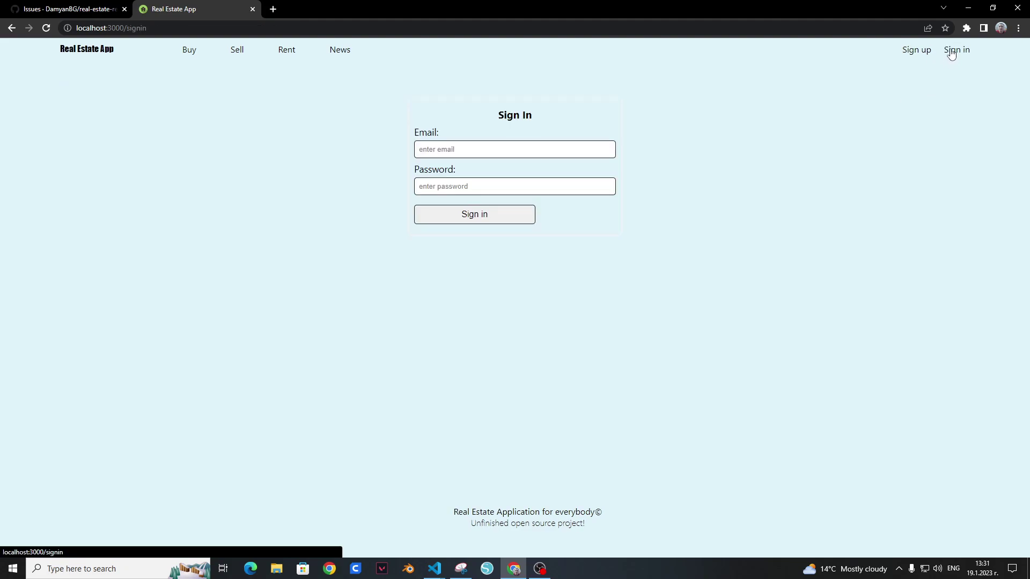
# Step: Sign in with the suggested account e-mail and the account password, dismissing the browser's password prompts
pyautogui.click(594, 148)
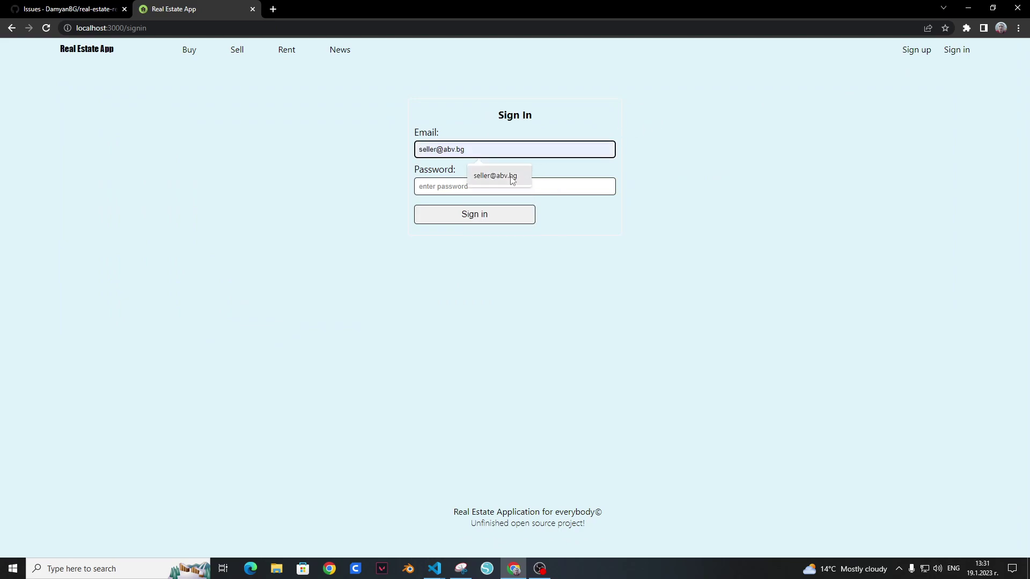
pyautogui.click(512, 177)
pyautogui.click(531, 187)
pyautogui.write('123456')
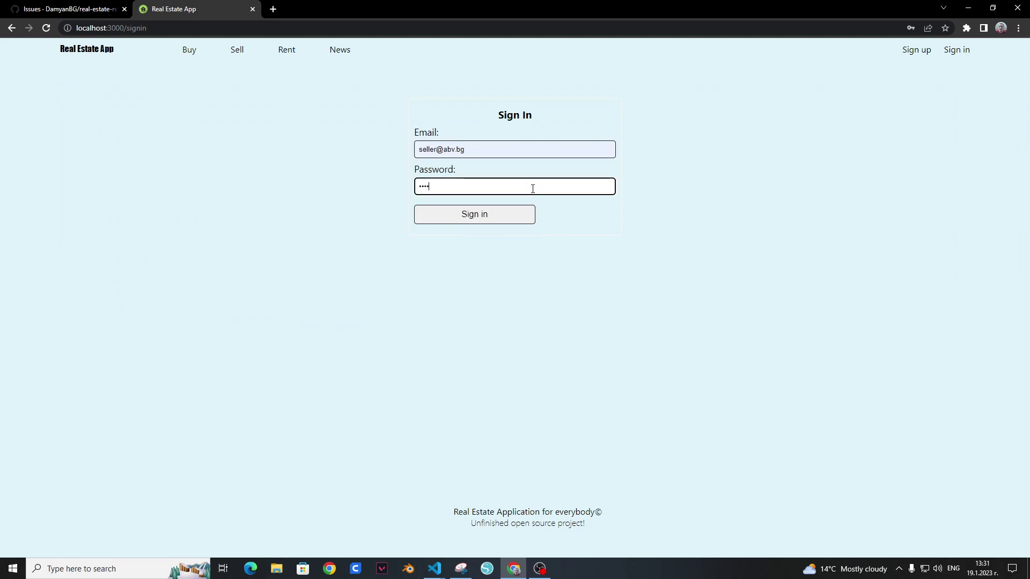
pyautogui.click(471, 211)
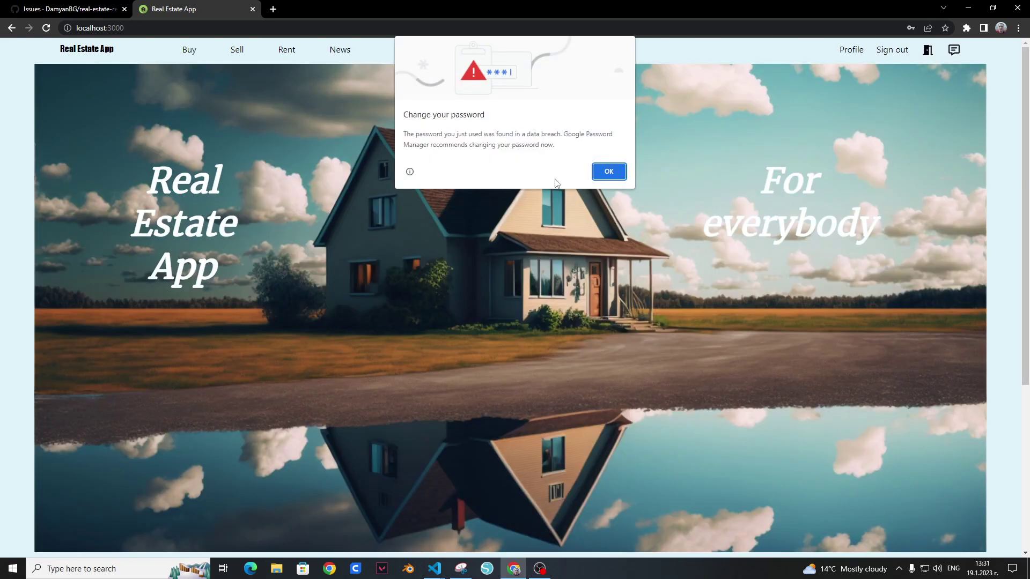
pyautogui.click(603, 173)
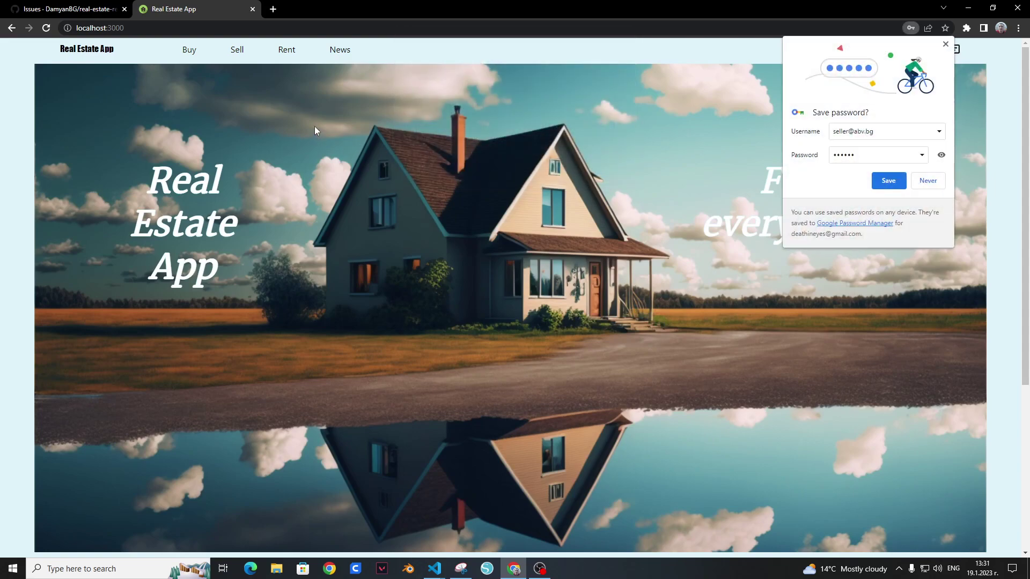
pyautogui.click(924, 180)
# Step: Try Sell Home, then Sell Land, check Land for sale, and return to the Sell Land form
pyautogui.moveTo(236, 56)
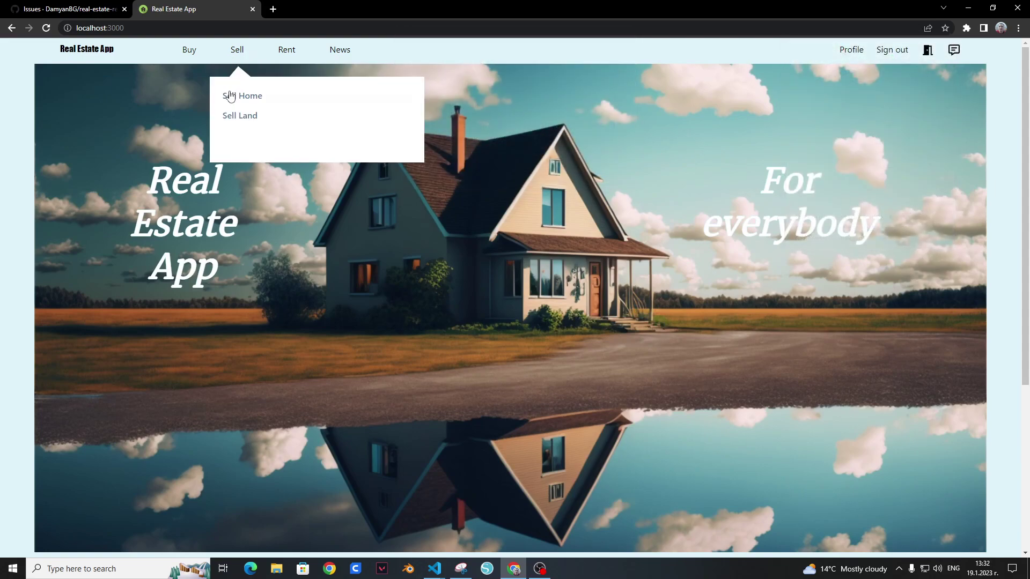
pyautogui.click(228, 97)
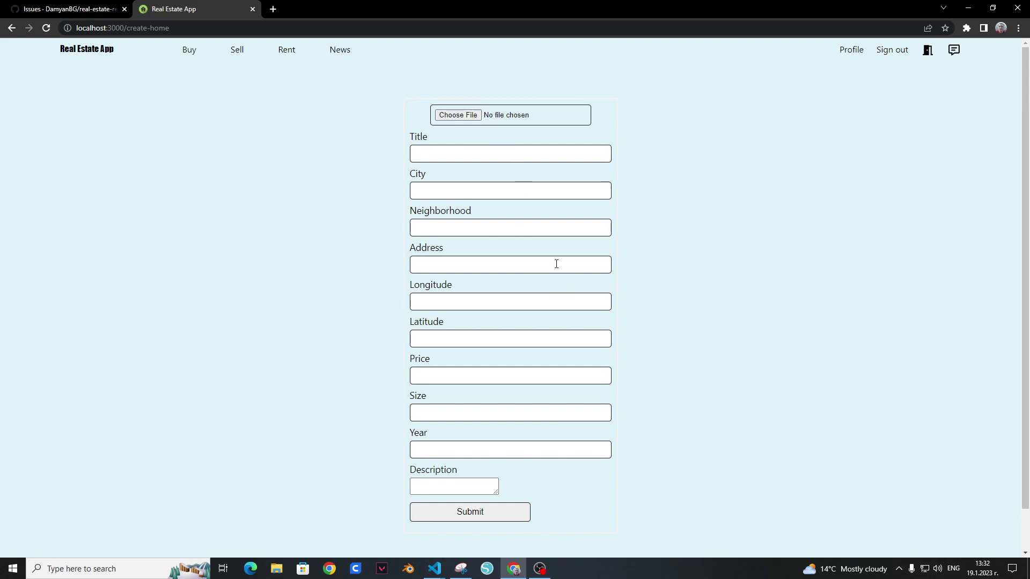
pyautogui.moveTo(240, 57)
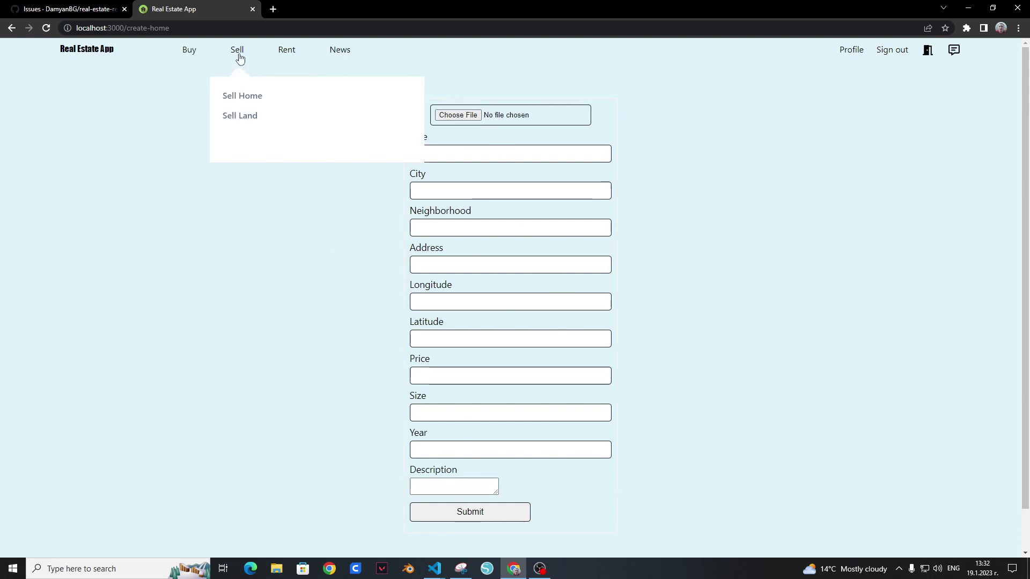
pyautogui.click(248, 116)
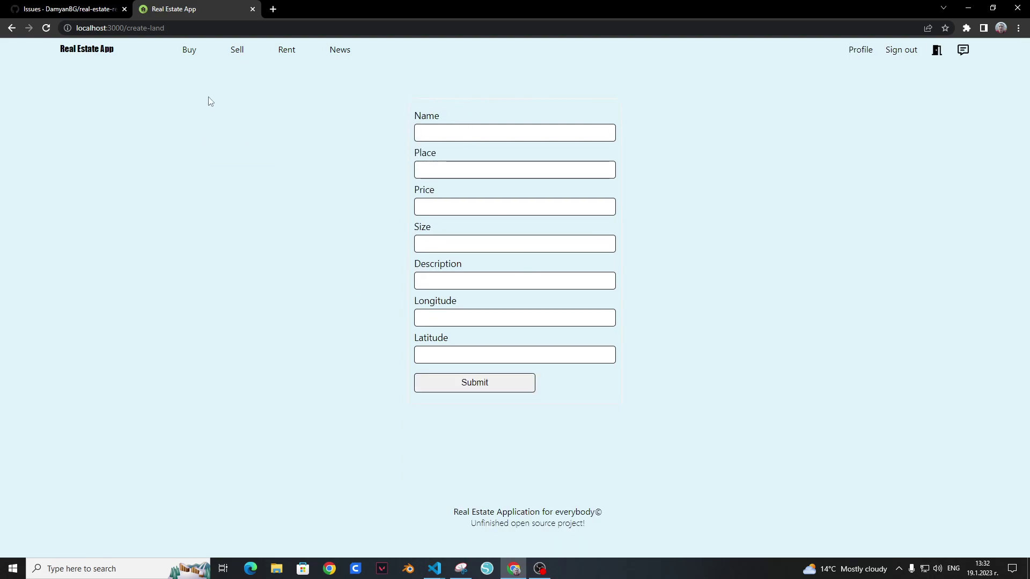
pyautogui.moveTo(200, 56)
pyautogui.click(207, 115)
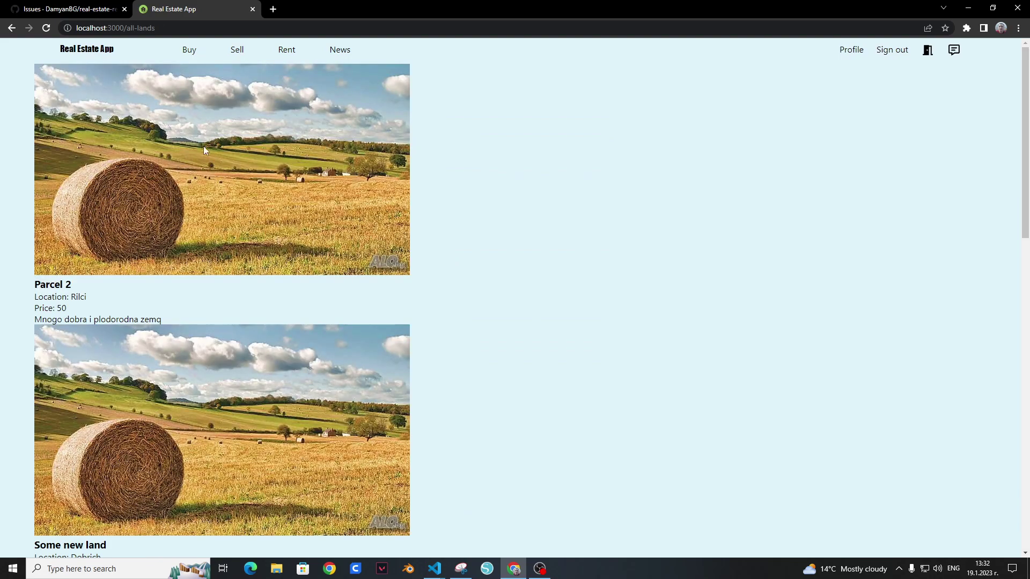
pyautogui.moveTo(237, 51)
pyautogui.click(246, 115)
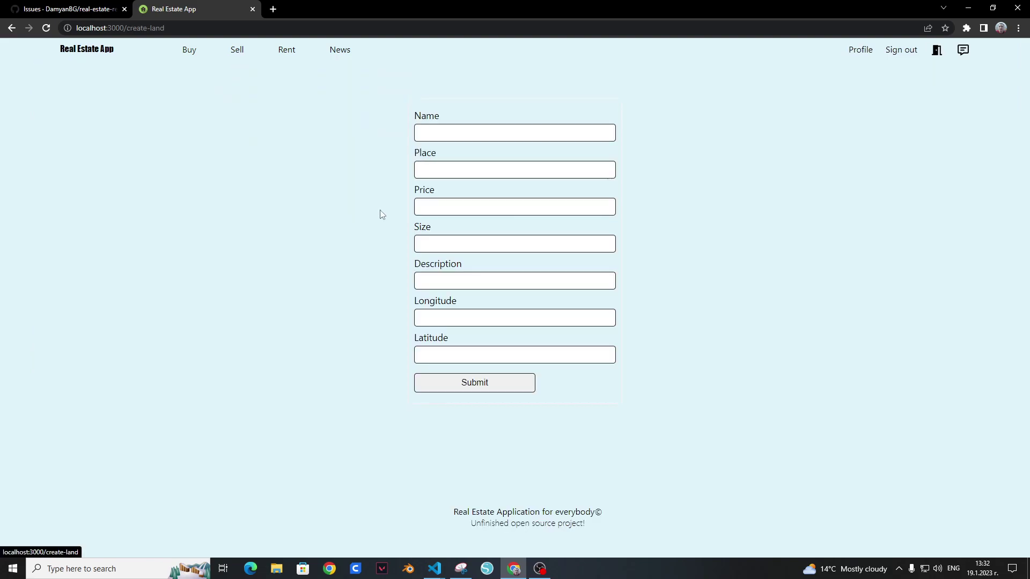
# Step: Visit the Rent, News and Profile pages
pyautogui.click(288, 52)
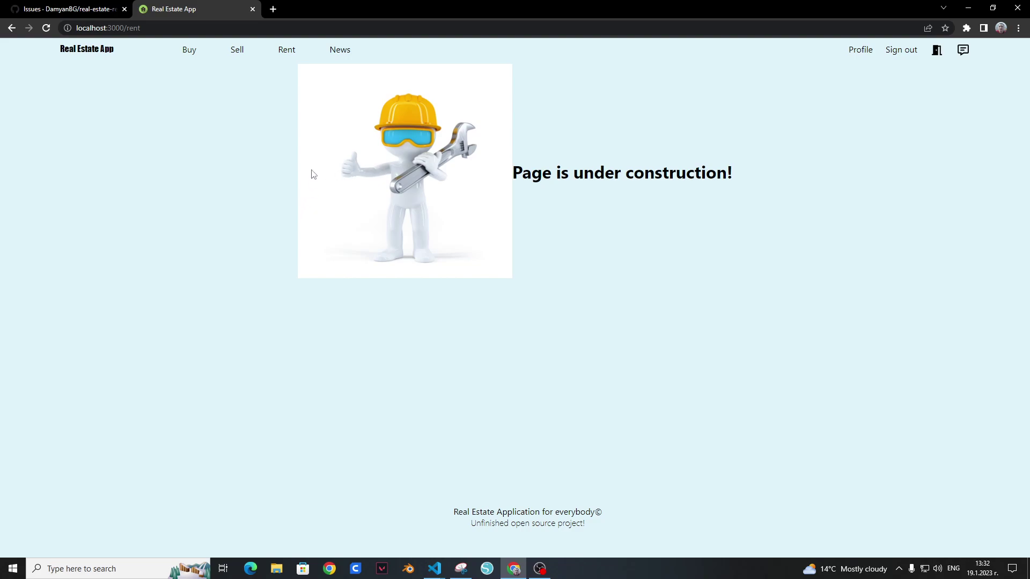
pyautogui.click(340, 51)
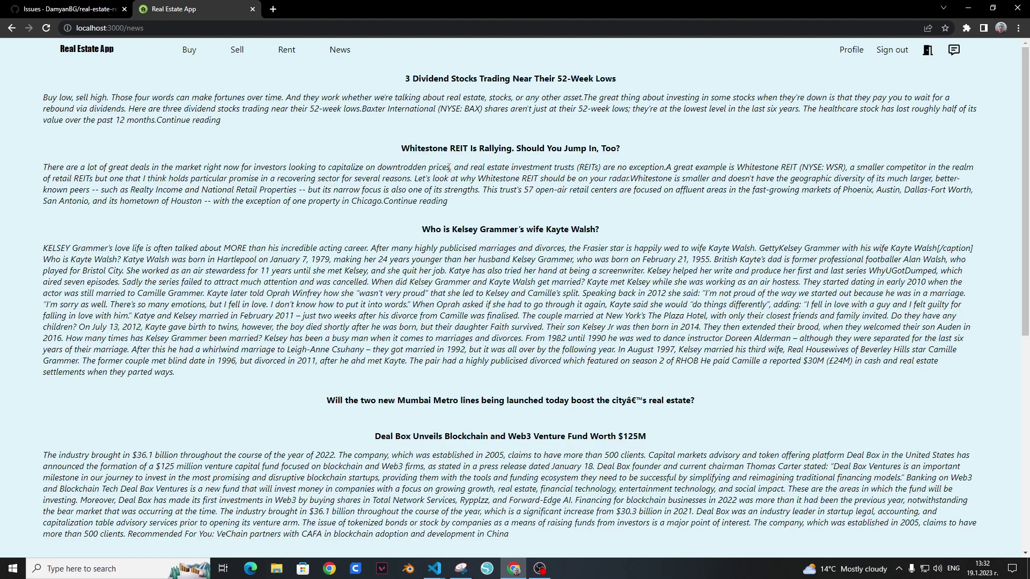
pyautogui.scroll(-8, 449, 179)
pyautogui.scroll(8, 449, 179)
pyautogui.click(853, 54)
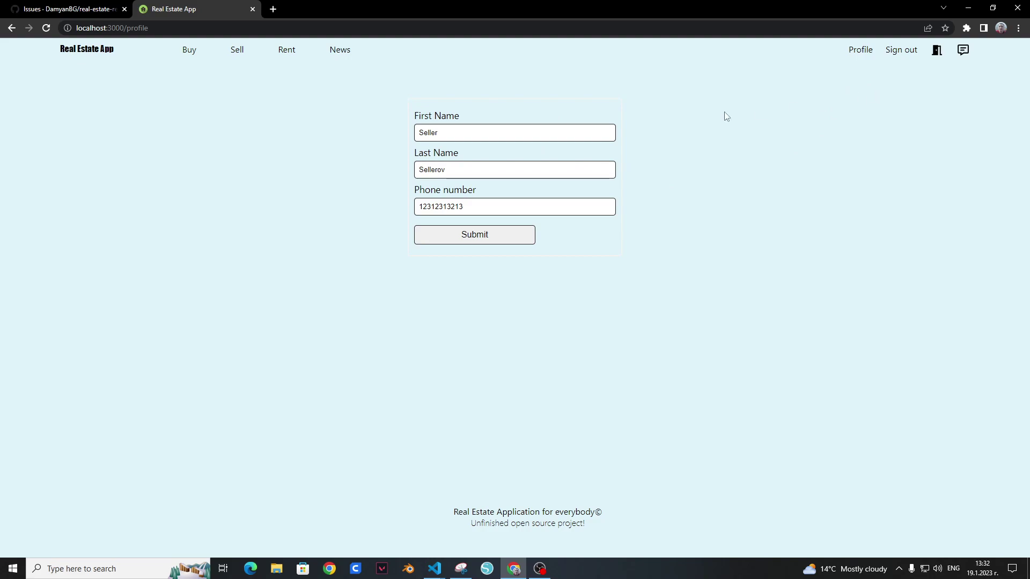
# Step: Open Big home from Homes for sale, send its owner 'Hi' in chat, and return
pyautogui.moveTo(195, 55)
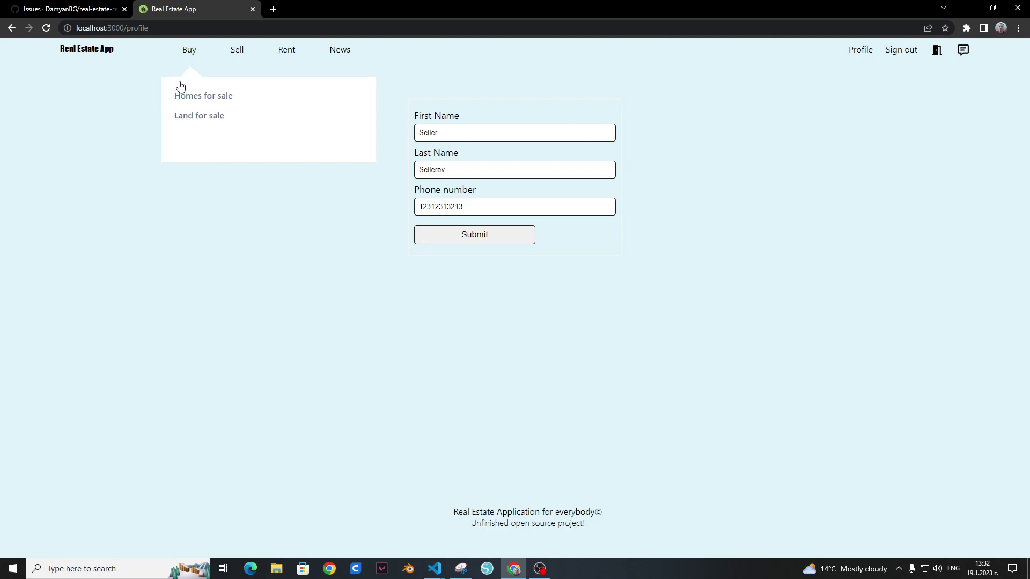
pyautogui.click(180, 92)
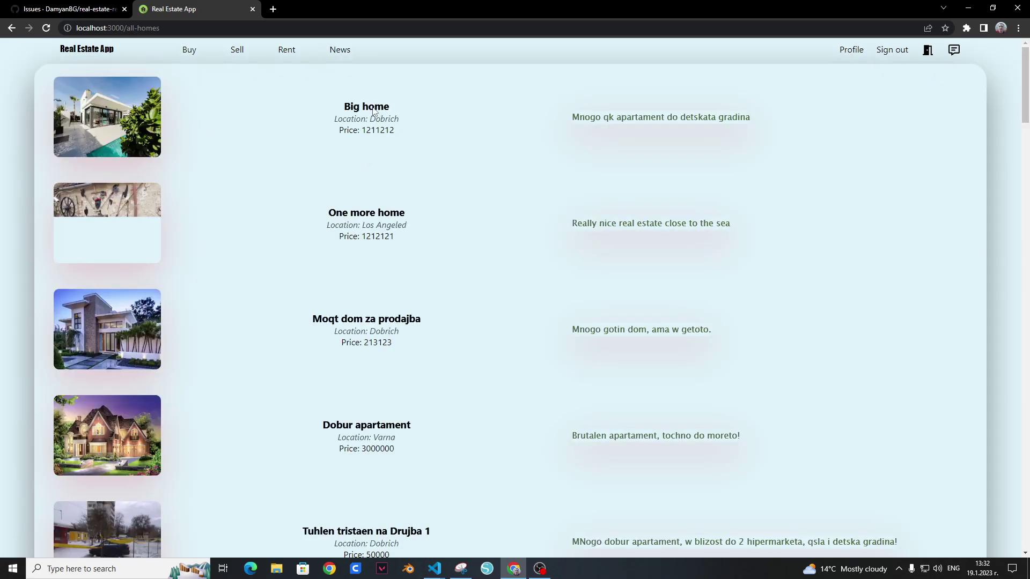
pyautogui.click(375, 110)
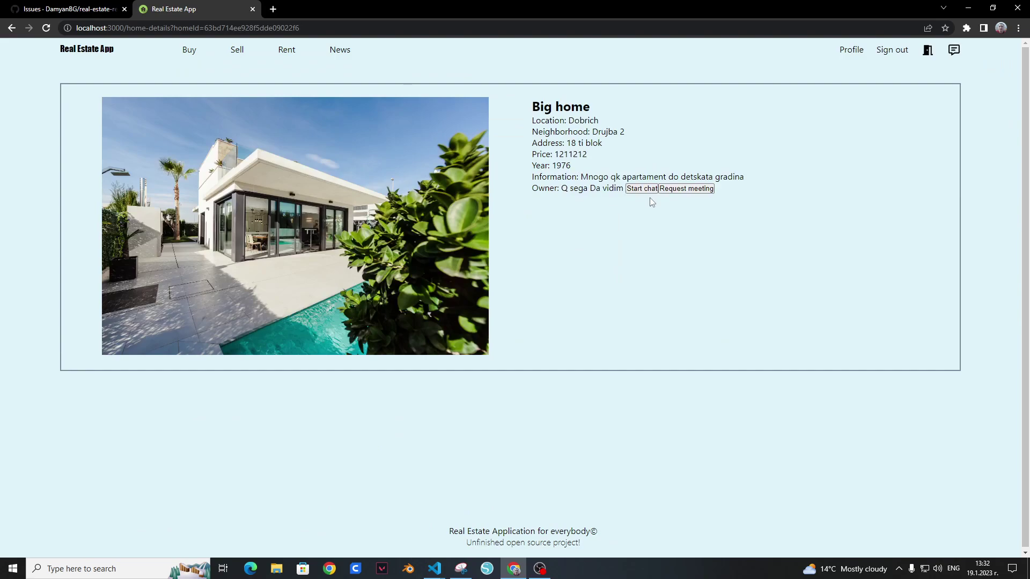
pyautogui.click(646, 190)
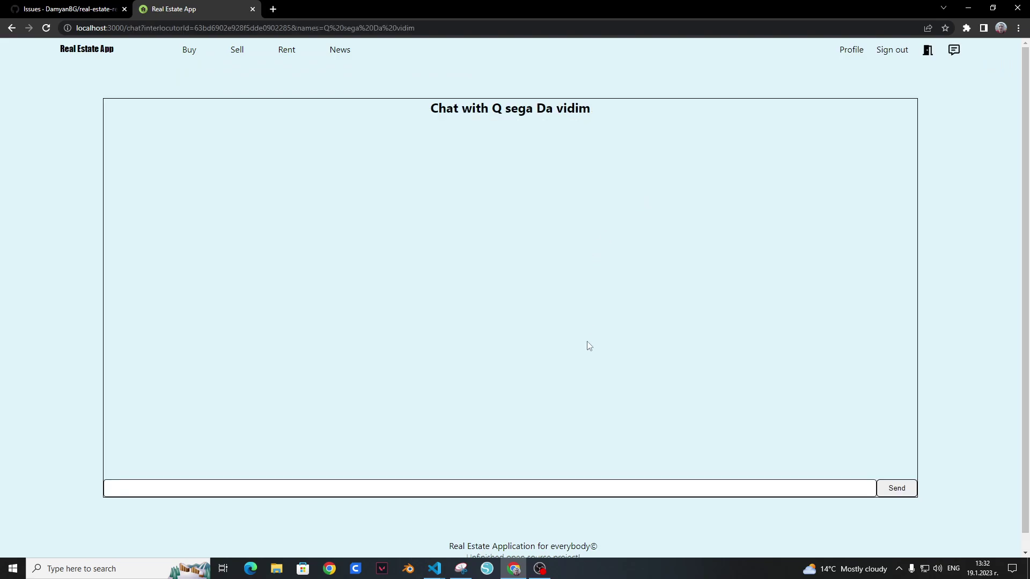
pyautogui.click(622, 481)
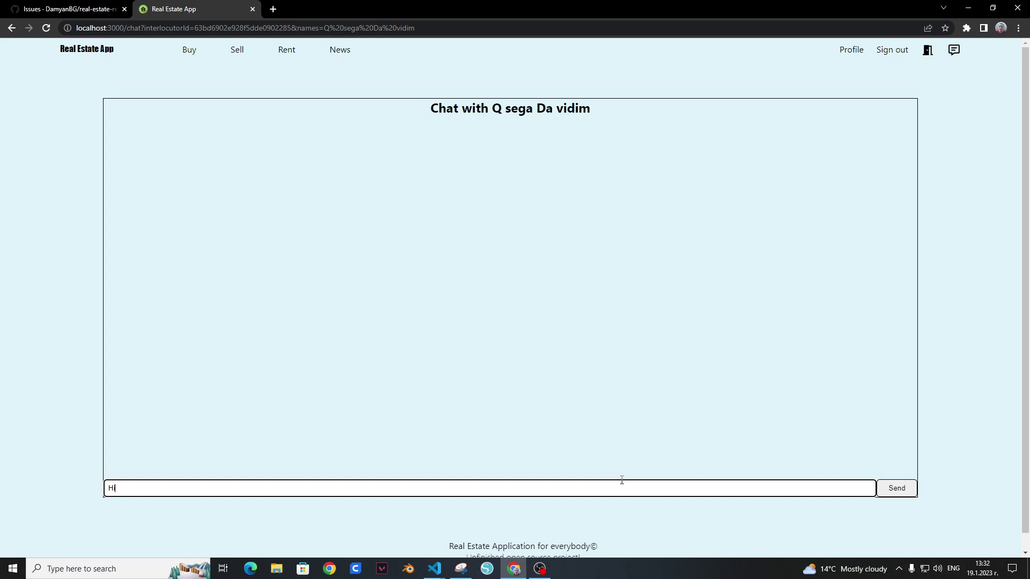
pyautogui.click(892, 493)
pyautogui.click(11, 28)
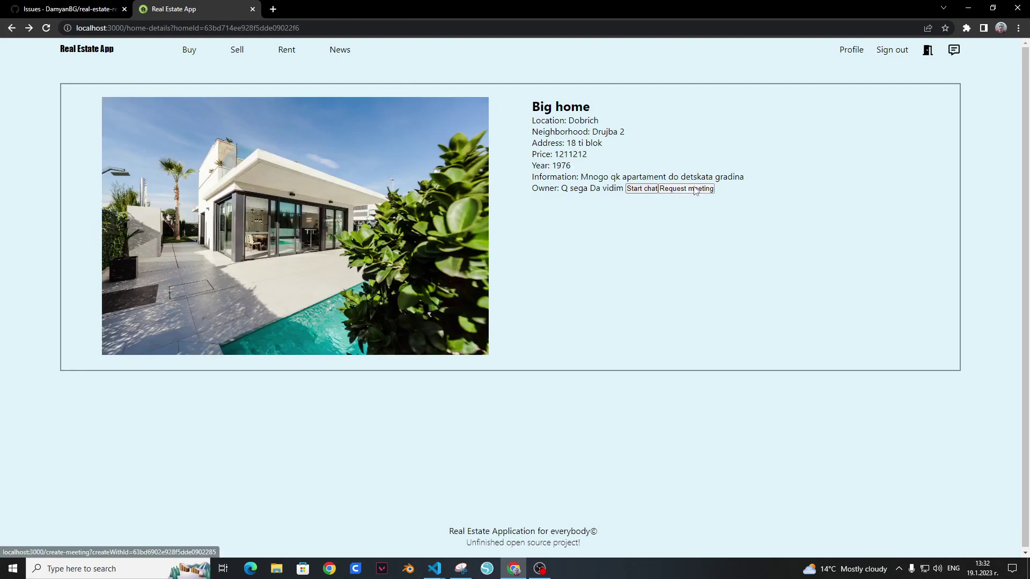
pyautogui.click(687, 190)
# Step: Enter Start date 03.02.2022 and End date 03.03.2022 for Big home and submit the meeting request
pyautogui.click(535, 131)
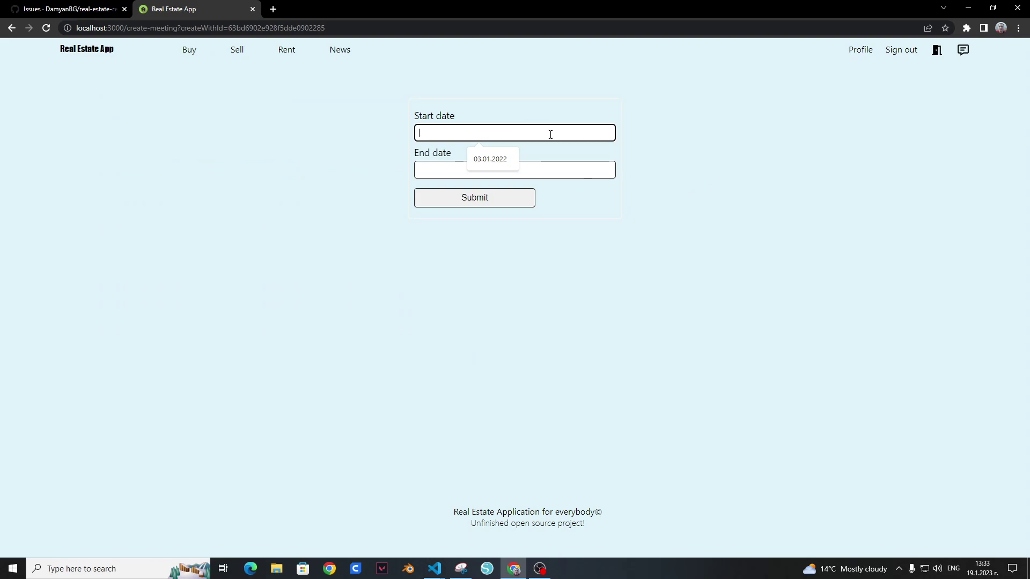
pyautogui.click(490, 158)
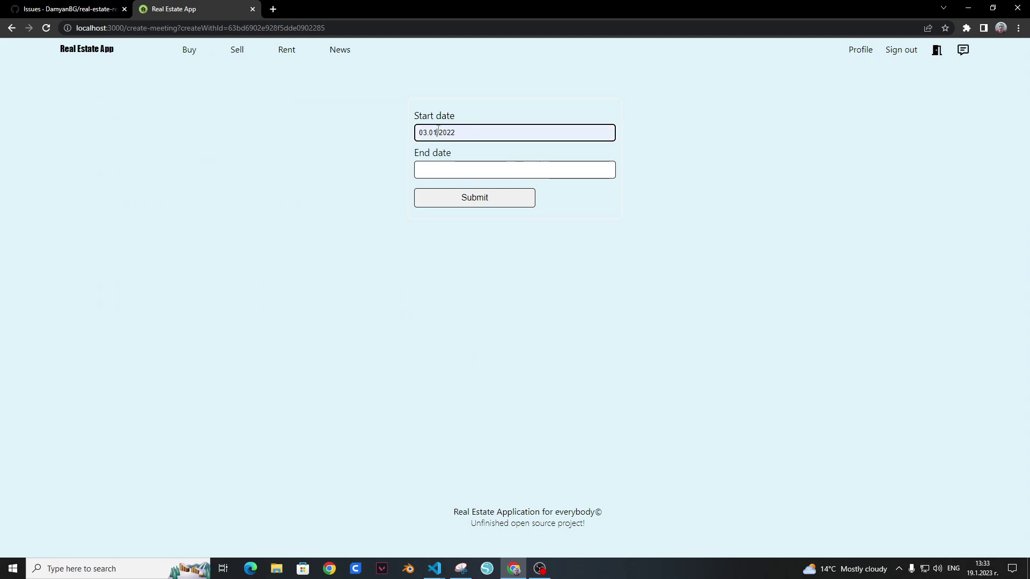
pyautogui.press('BackSpace')
pyautogui.write('2')
pyautogui.click(510, 167)
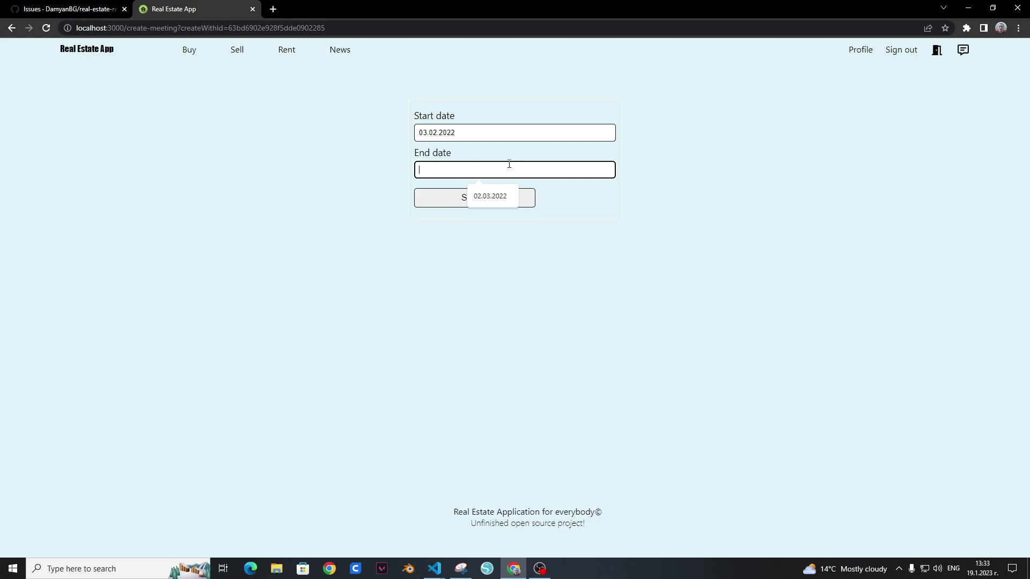
pyautogui.write('3')
pyautogui.write('09')
pyautogui.write('3.2022')
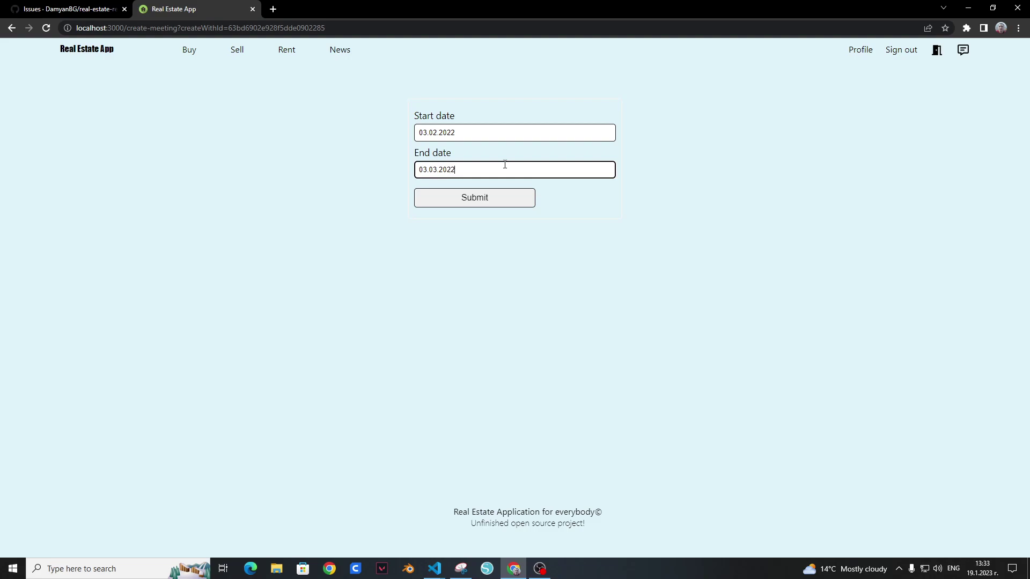
pyautogui.click(519, 203)
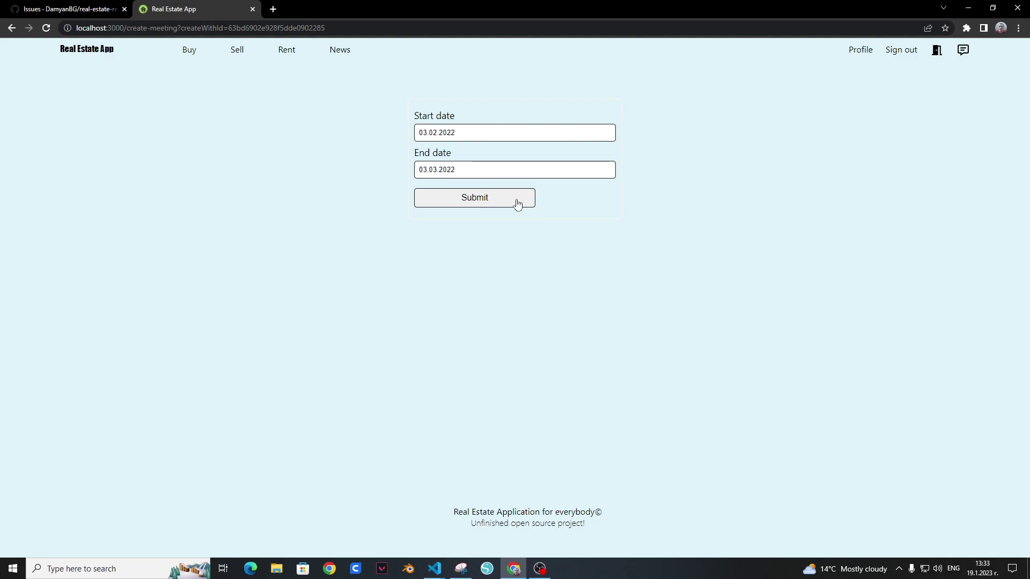
# Step: Open Chrome DevTools on the page and show the Console
pyautogui.rightClick(502, 355)
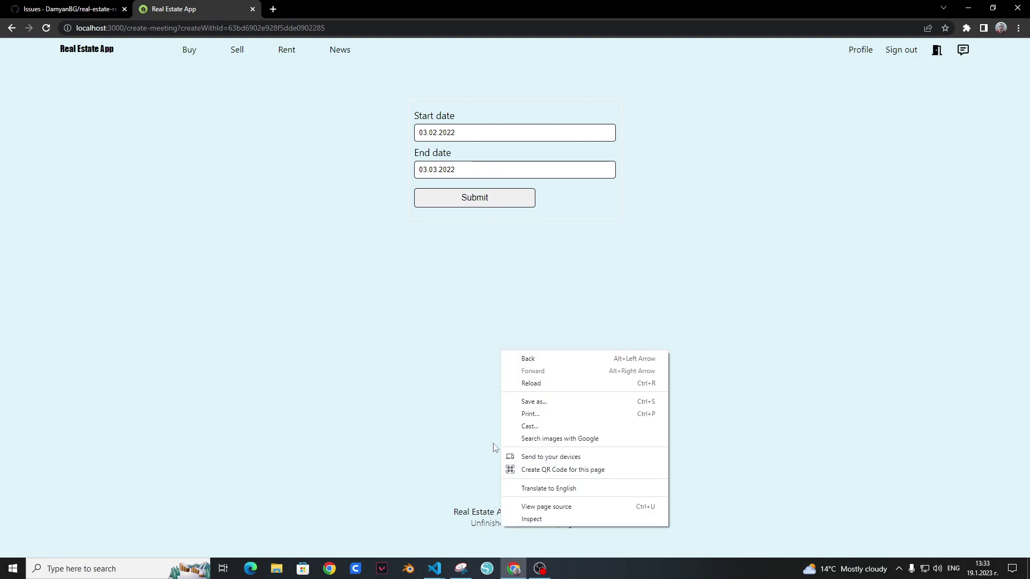
pyautogui.click(528, 519)
pyautogui.click(92, 389)
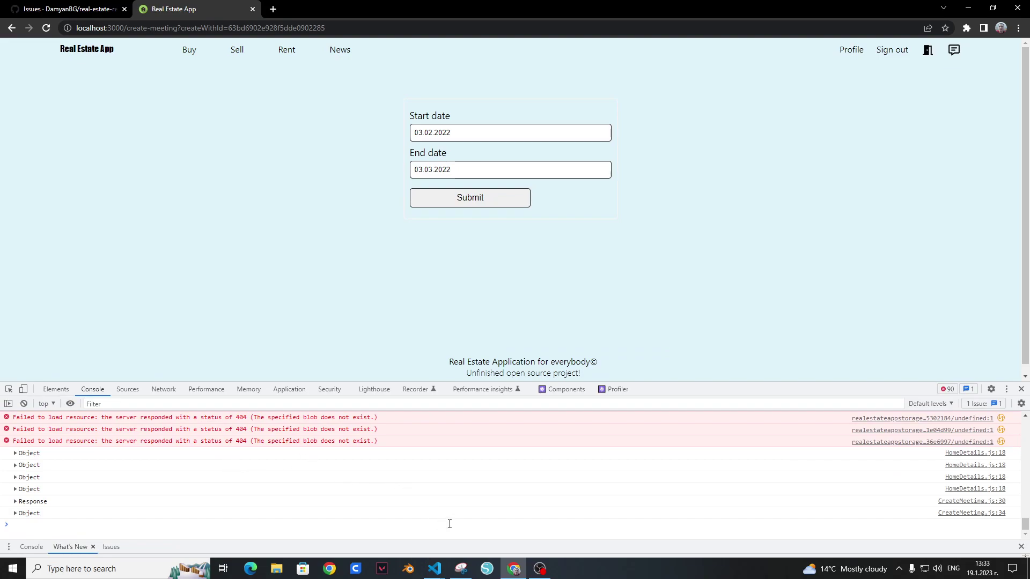
# Step: Glance at messageService.js in VS Code, then return to the app's meetings list
pyautogui.moveTo(439, 559)
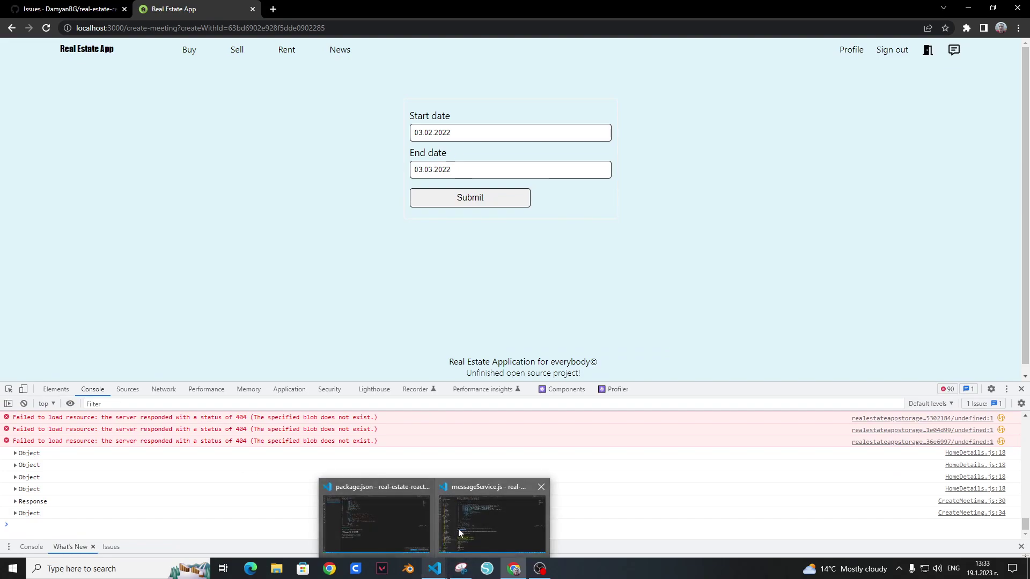
pyautogui.click(457, 529)
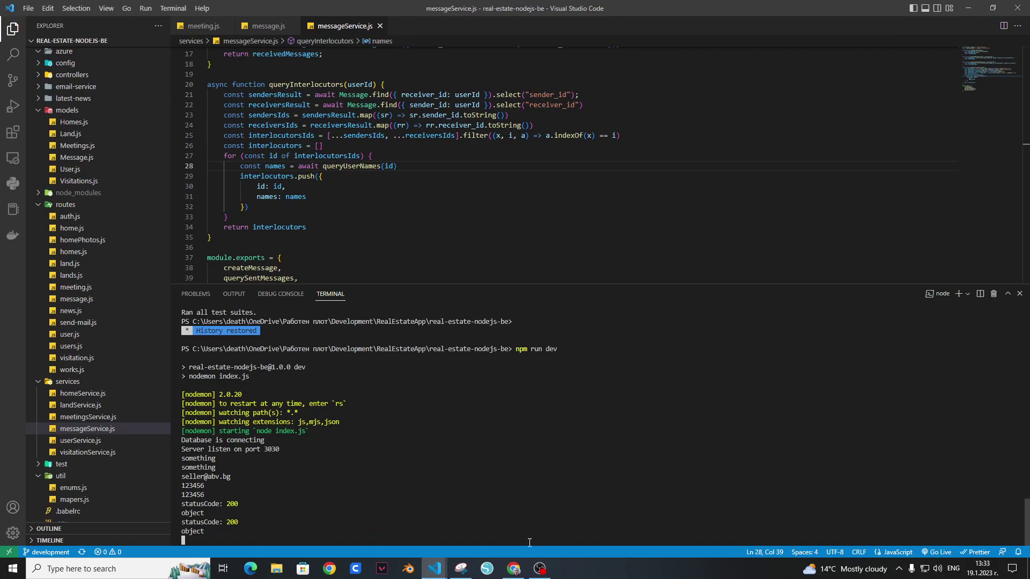
pyautogui.moveTo(514, 569)
pyautogui.click(507, 520)
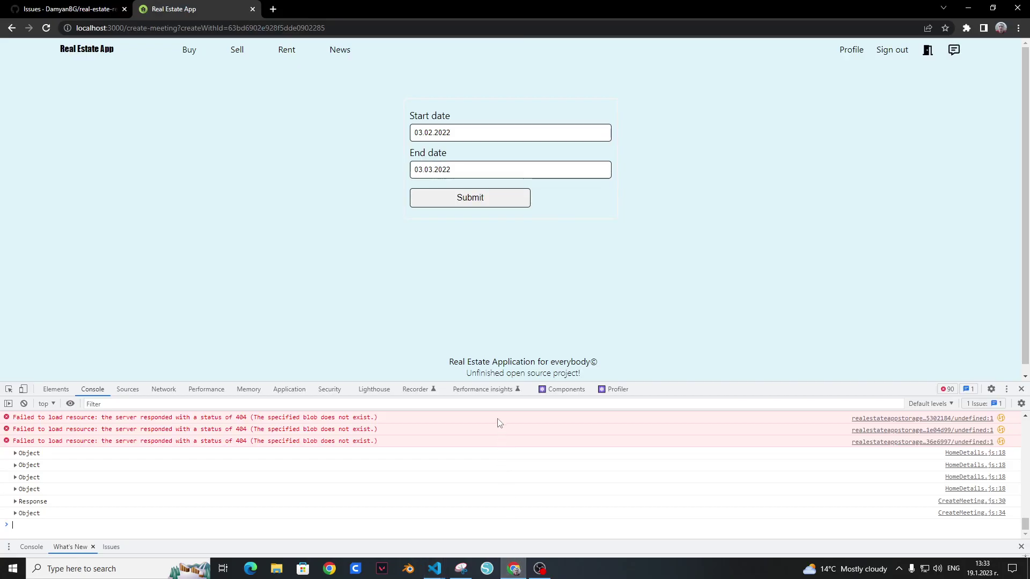
pyautogui.click(929, 51)
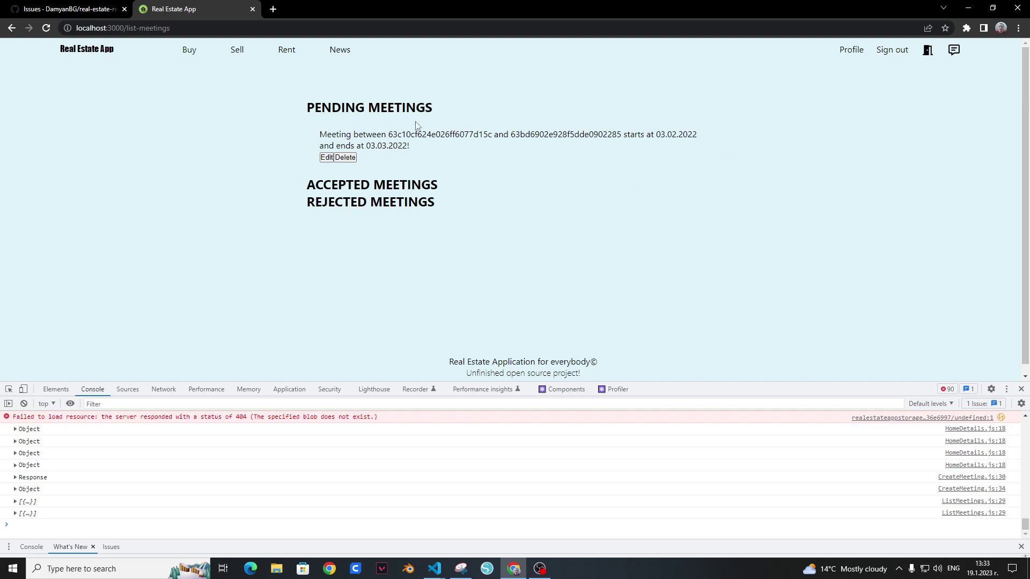
# Step: Open the chat history and view the Big home owner and 'i want to buy' conversations
pyautogui.click(954, 50)
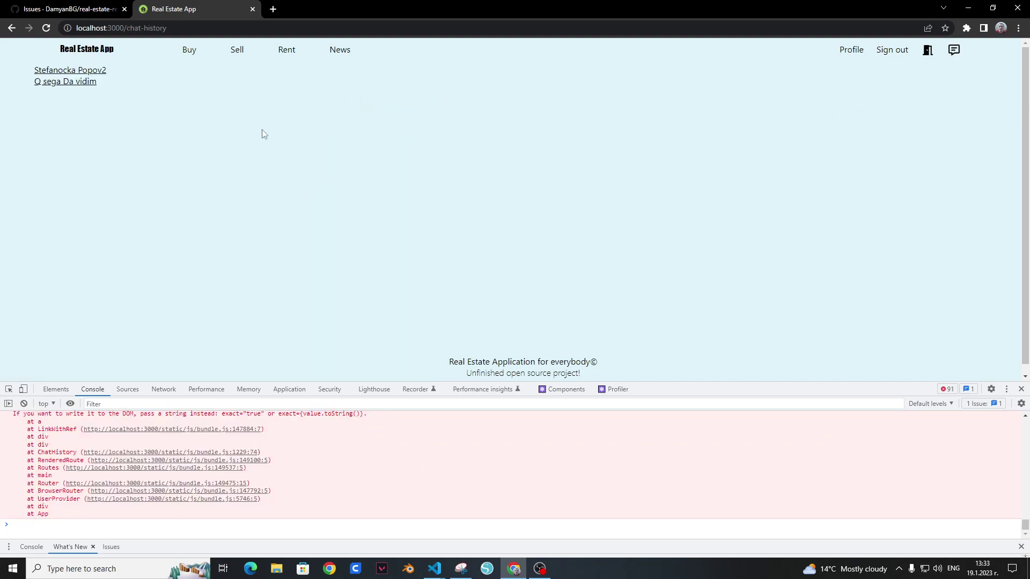
pyautogui.click(93, 82)
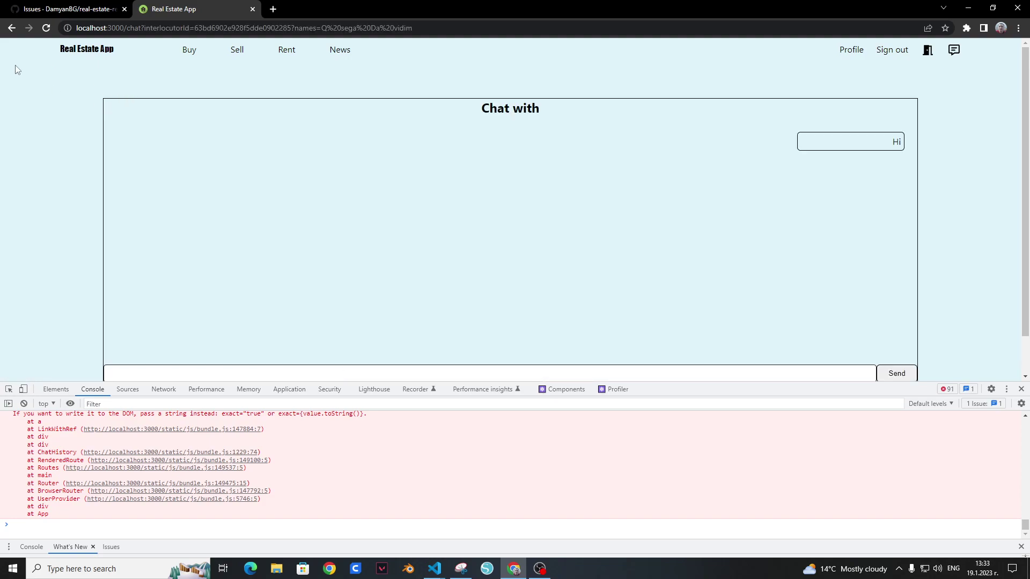
pyautogui.click(12, 28)
pyautogui.click(86, 76)
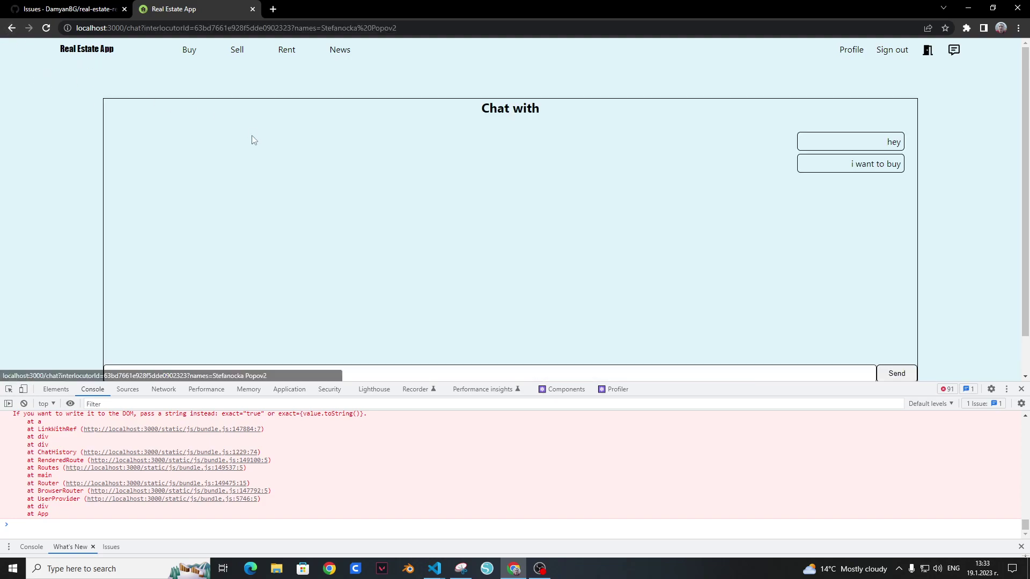
pyautogui.scroll(-1, 356, 185)
pyautogui.scroll(1, 356, 185)
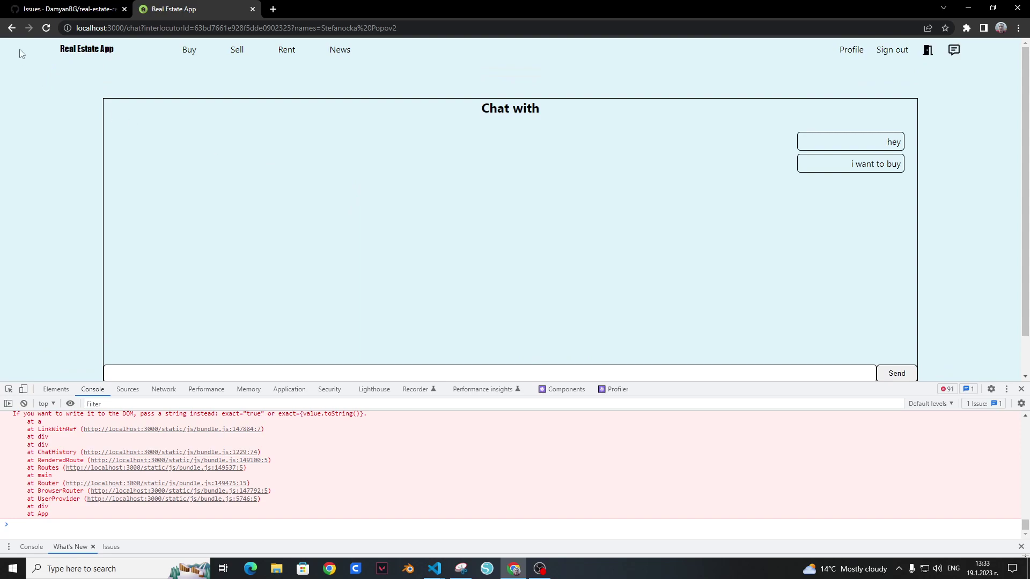
pyautogui.click(11, 28)
# Step: Revisit both conversations, select the chat messages' text, then sign out
pyautogui.click(40, 83)
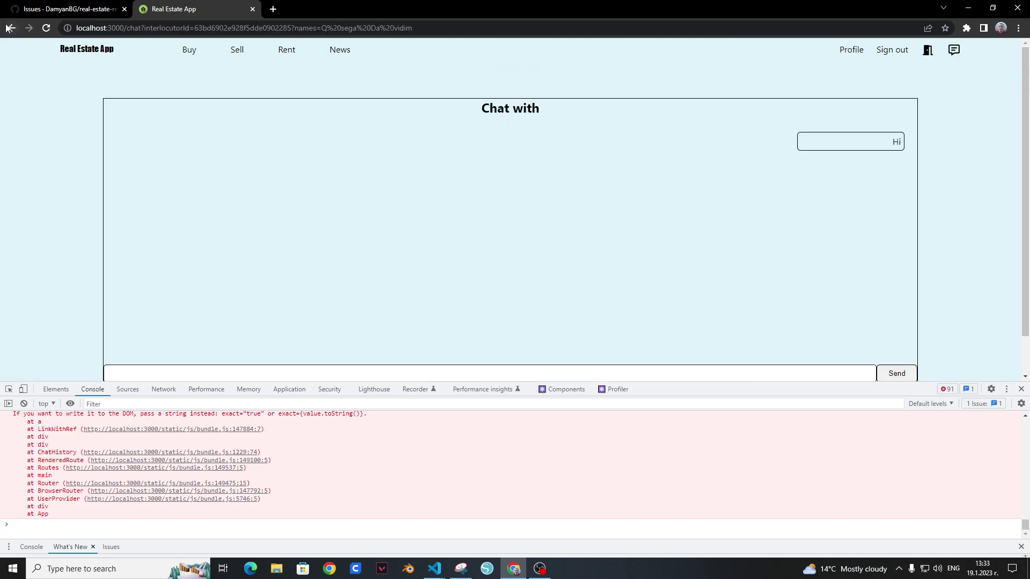
pyautogui.click(10, 28)
pyautogui.click(67, 72)
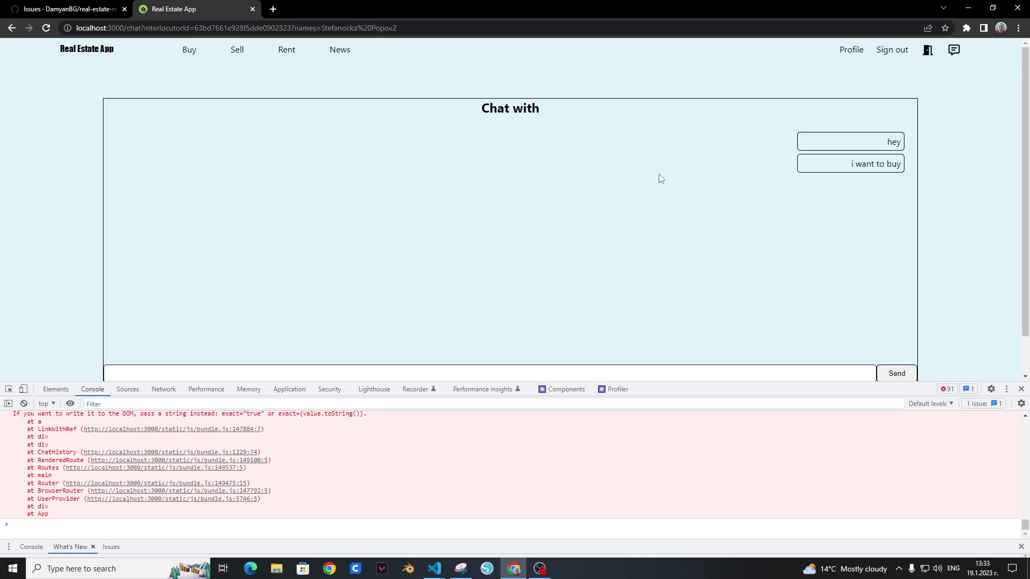
pyautogui.moveTo(881, 153); pyautogui.dragTo(923, 213)
pyautogui.click(883, 217)
pyautogui.scroll(-1, 574, 240)
pyautogui.scroll(1, 606, 236)
pyautogui.click(889, 52)
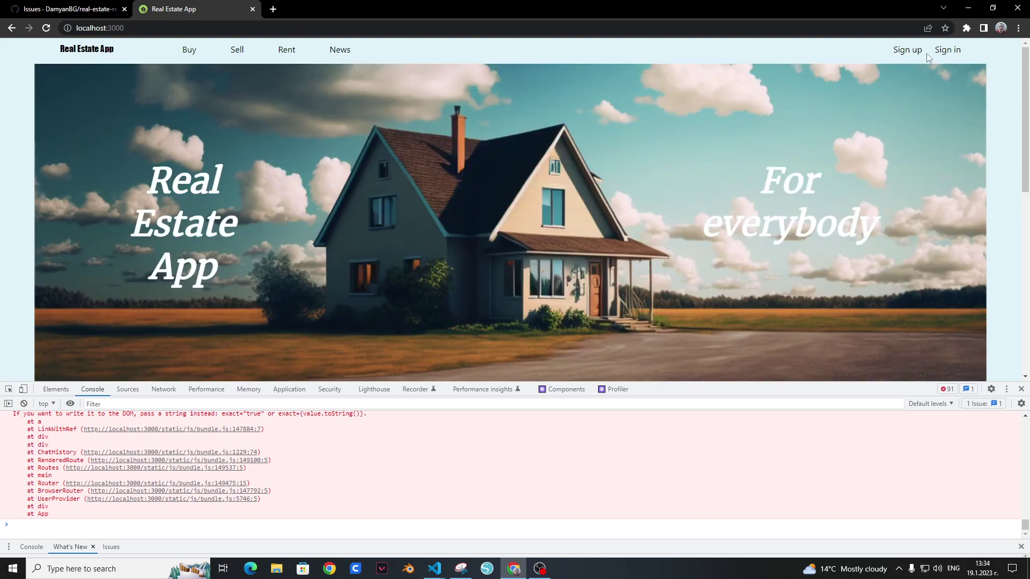
# Step: Sign in with the saved admin e-mail and the account password
pyautogui.click(946, 50)
pyautogui.click(592, 146)
pyautogui.write('ad')
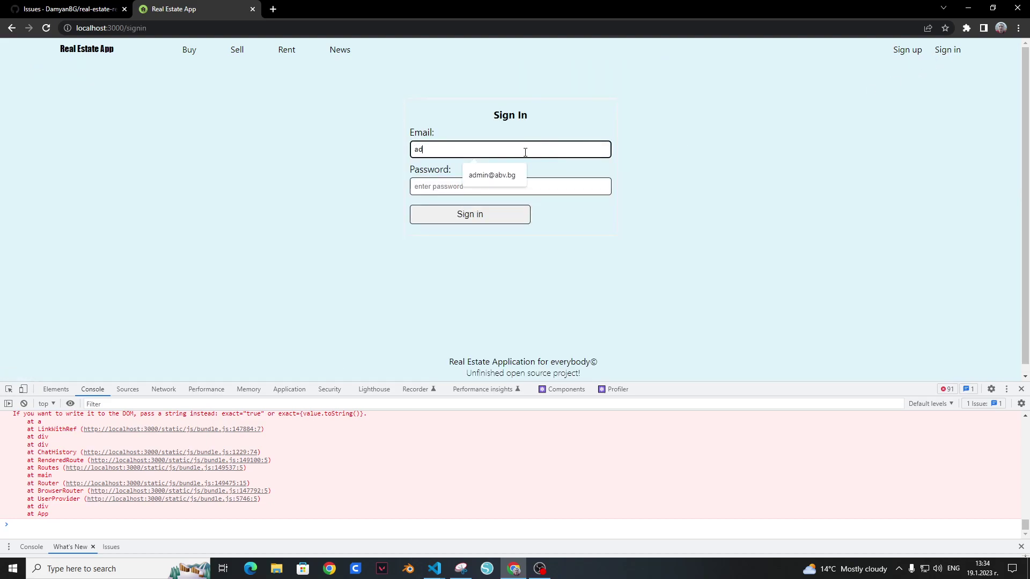
pyautogui.click(499, 174)
pyautogui.click(511, 185)
pyautogui.write('123456')
pyautogui.click(496, 218)
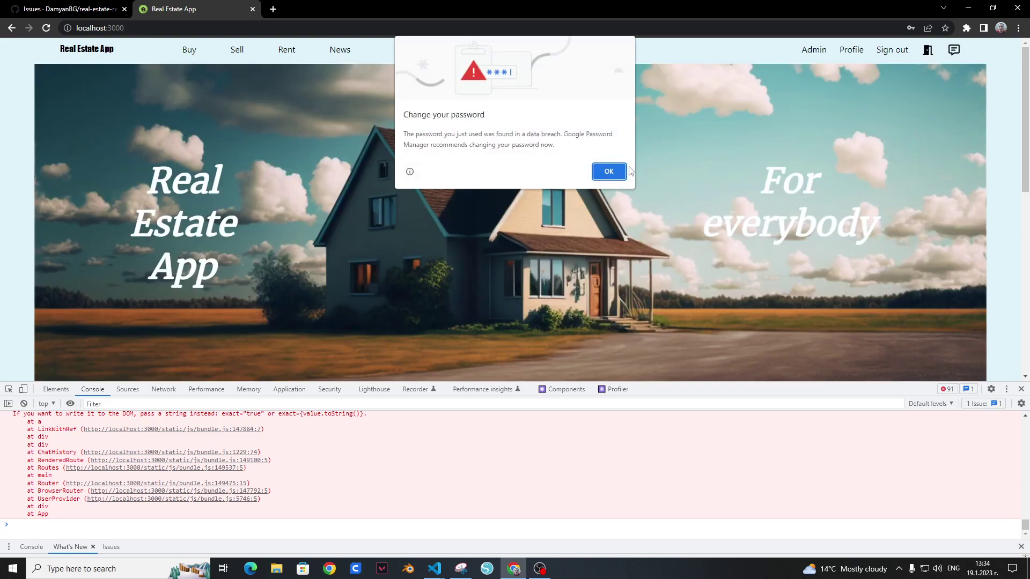
# Step: Dismiss the breach warning, decline saving the password, and open the Admin users page
pyautogui.click(609, 171)
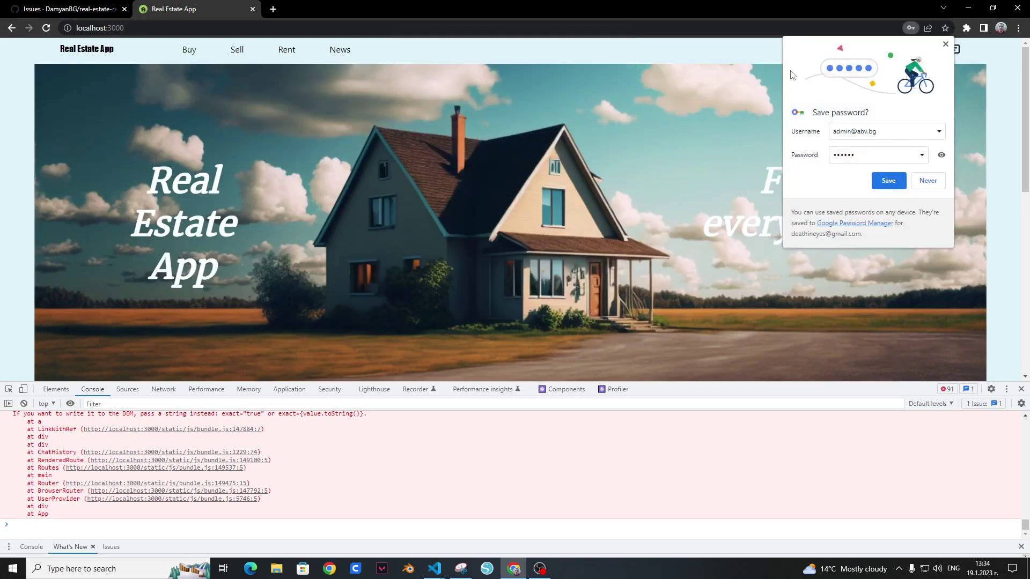
pyautogui.click(912, 177)
pyautogui.click(813, 50)
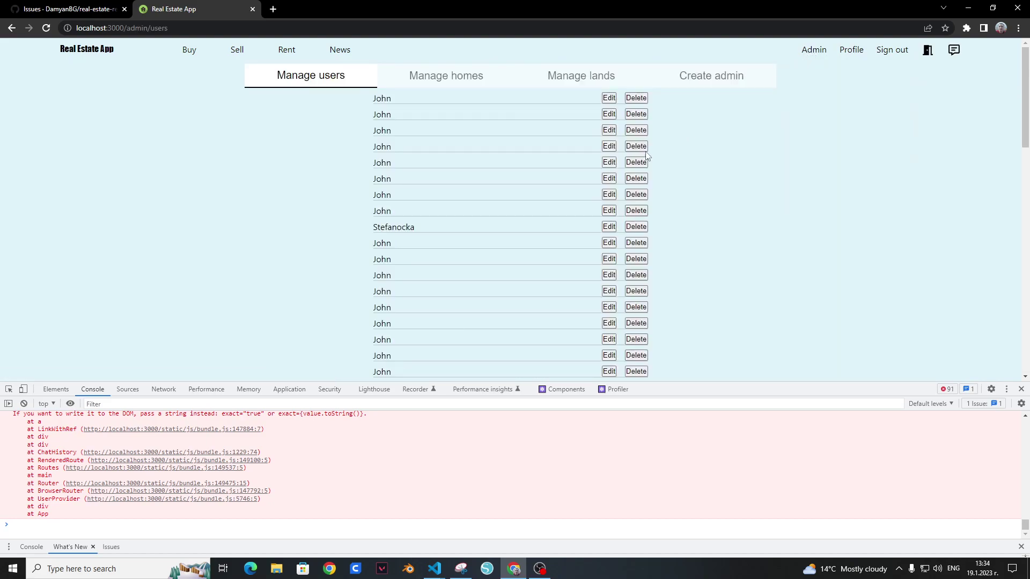
# Step: Close DevTools and scroll through the admin user list
pyautogui.scroll(-5, 655, 151)
pyautogui.click(1021, 388)
pyautogui.scroll(-6, 757, 311)
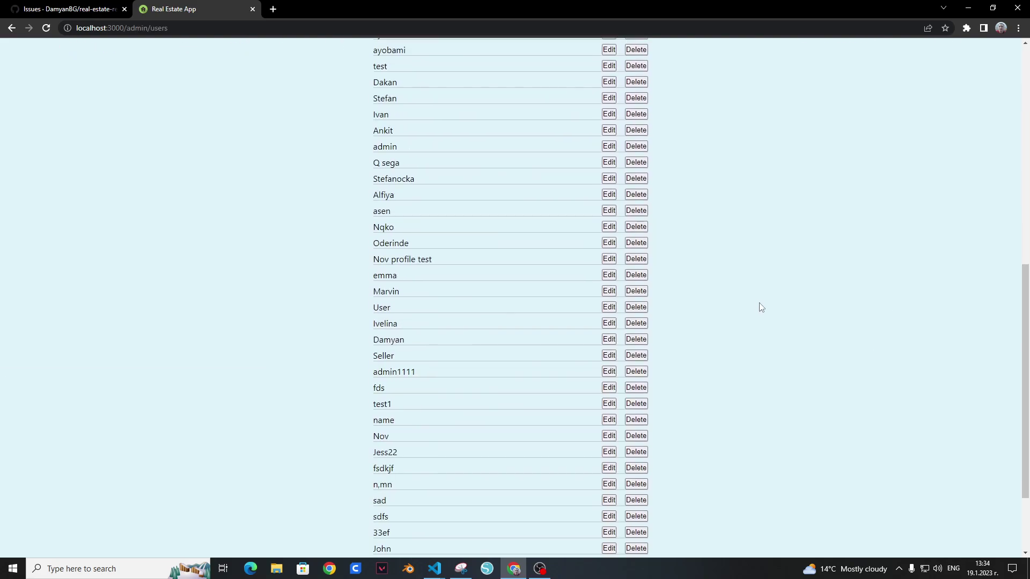
pyautogui.scroll(6, 749, 338)
pyautogui.scroll(5, 735, 354)
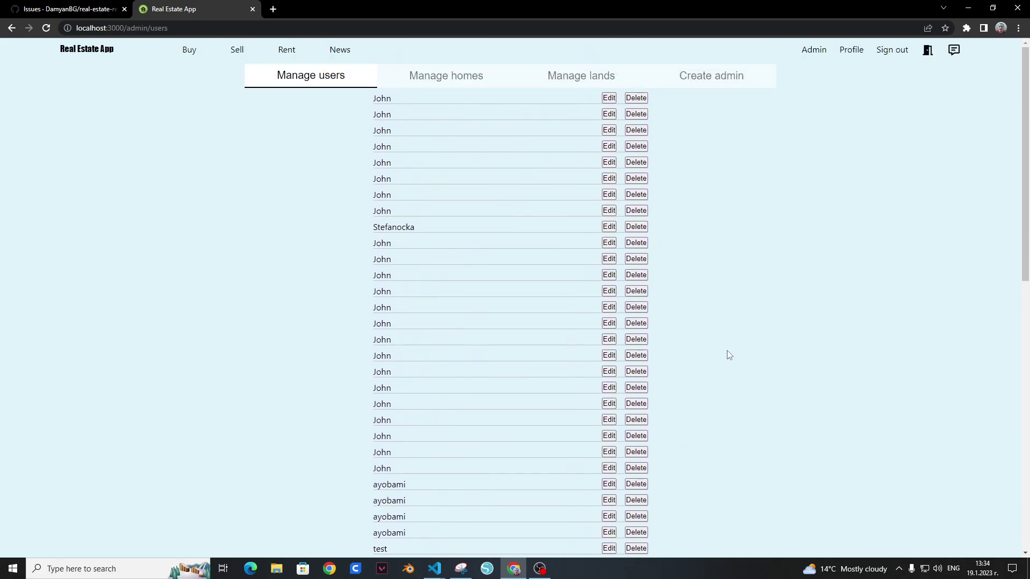
pyautogui.scroll(-11, 713, 354)
pyautogui.scroll(5, 713, 346)
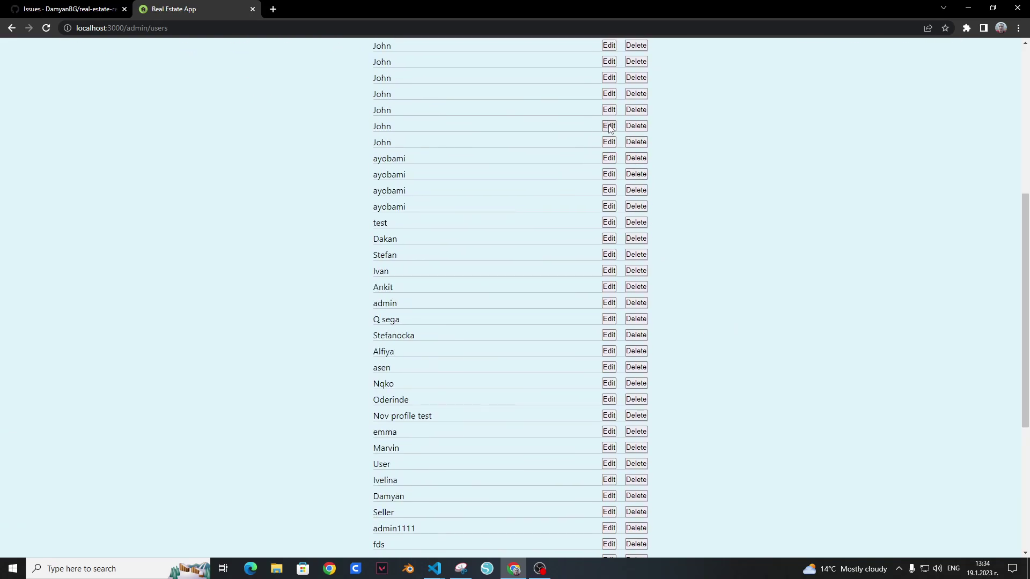
pyautogui.scroll(7, 545, 216)
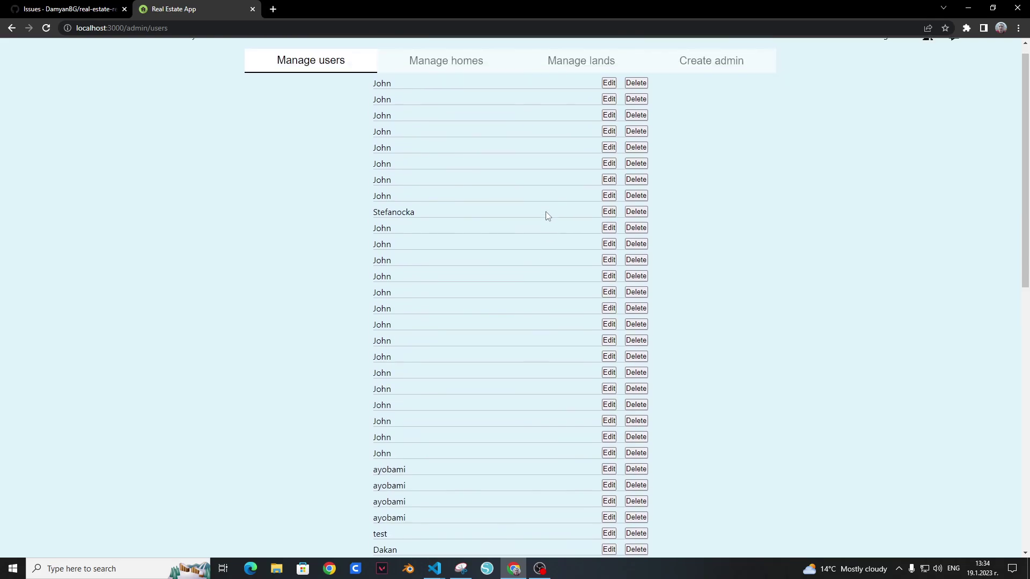
# Step: Inspect the page and check the Console output, then close DevTools
pyautogui.rightClick(230, 224)
pyautogui.click(263, 392)
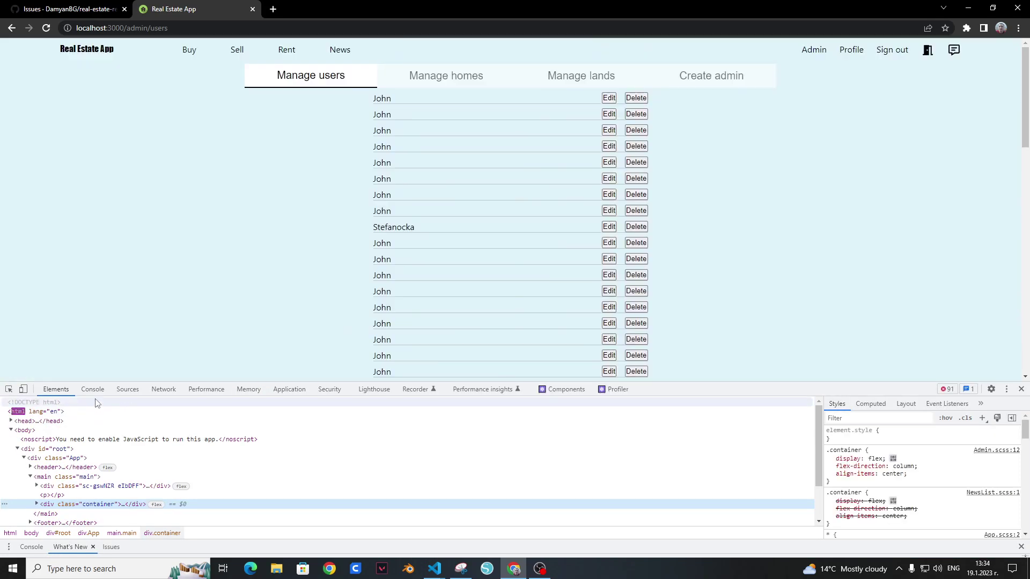
pyautogui.click(95, 392)
pyautogui.scroll(1, 90, 447)
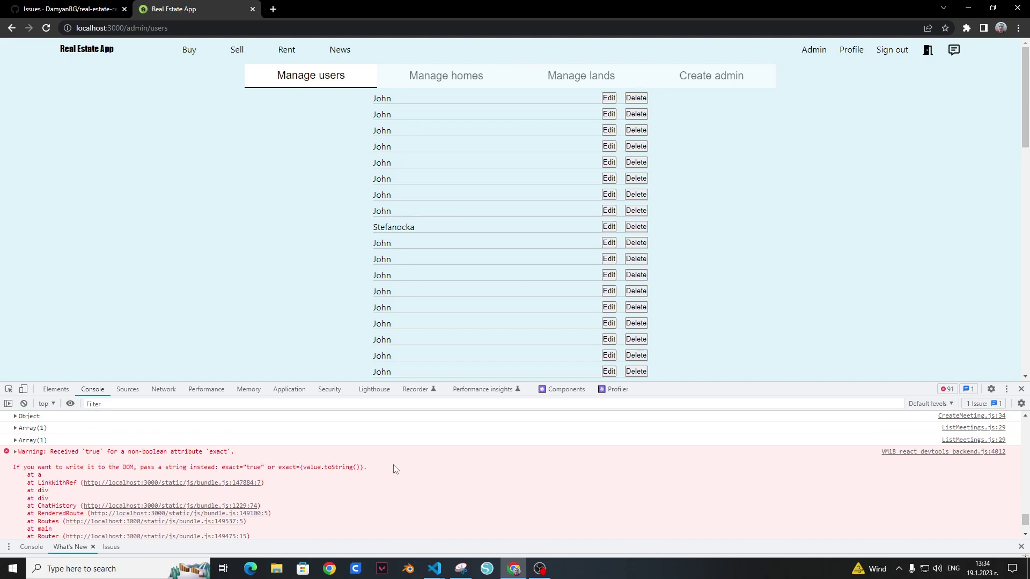
pyautogui.scroll(-1, 400, 471)
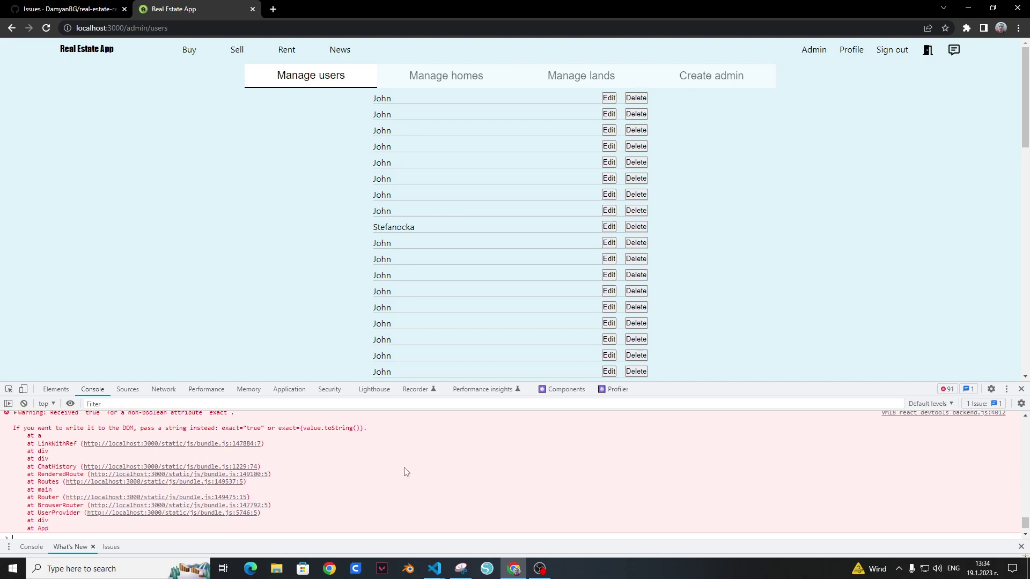
pyautogui.click(1021, 389)
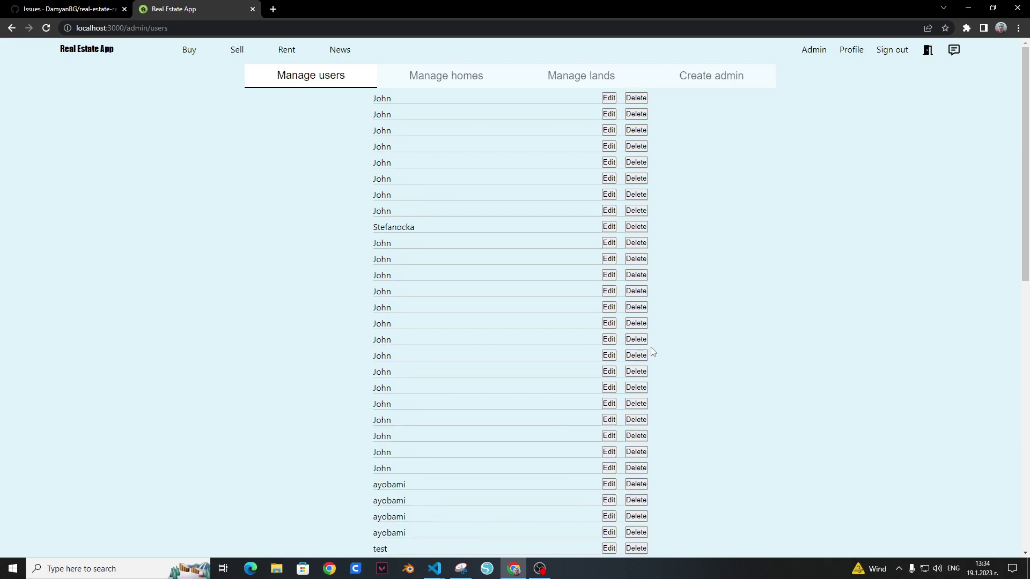
# Step: Delete one repeated user account, then inspect the list, console and VS Code code
pyautogui.click(641, 113)
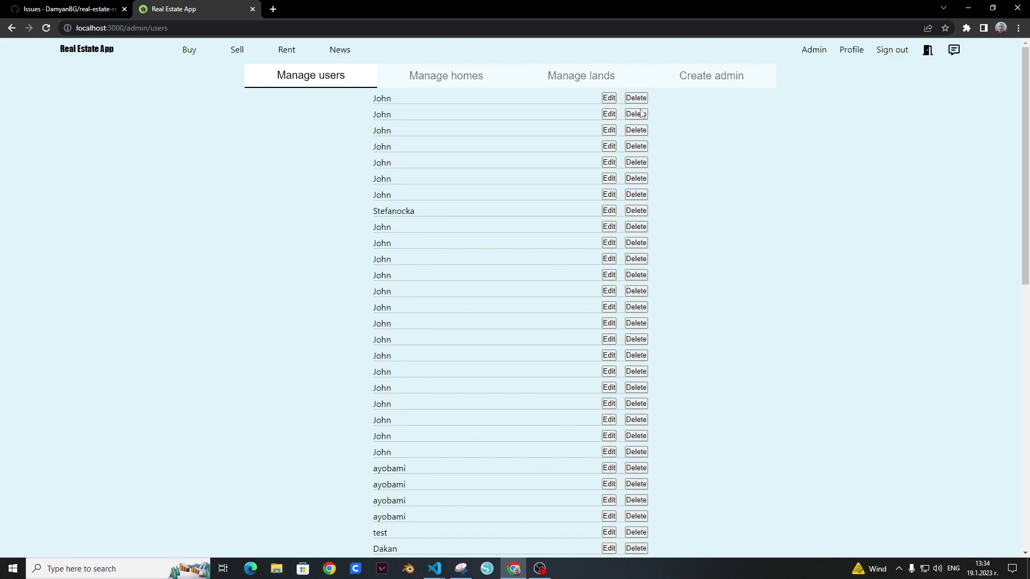
pyautogui.rightClick(698, 209)
pyautogui.click(751, 375)
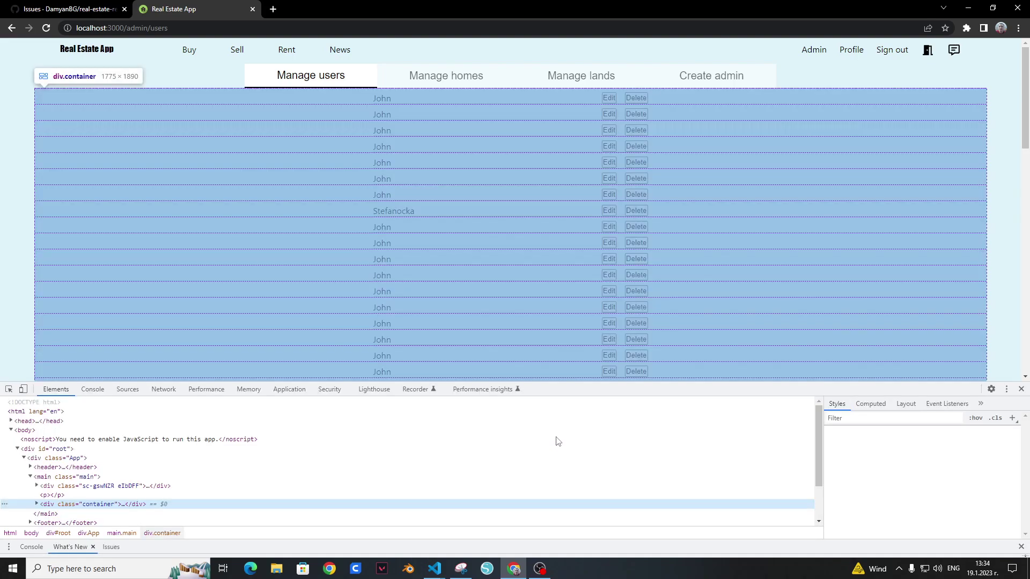
pyautogui.hotkey('ctrl', 'shift', 'j')
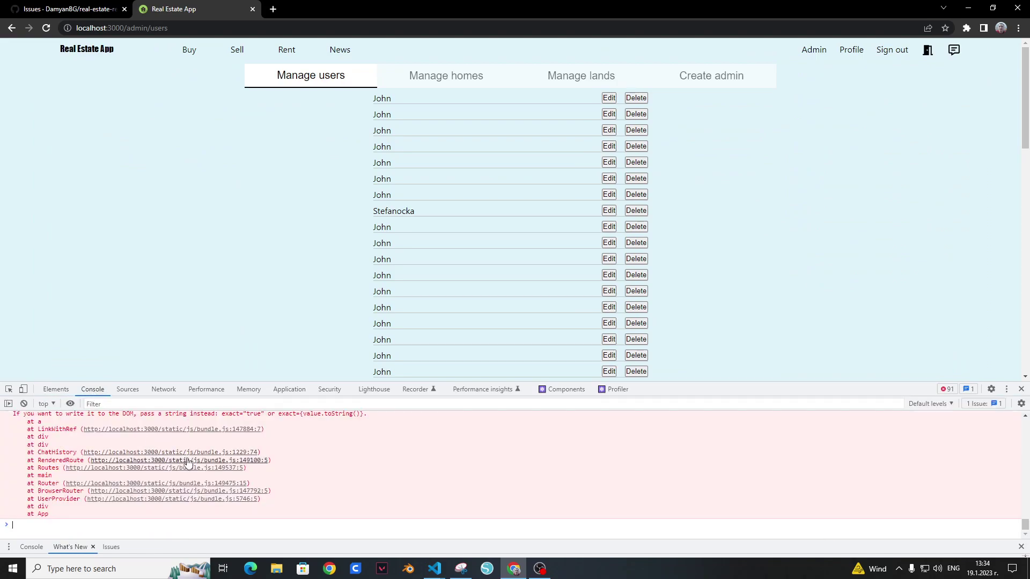
pyautogui.click(499, 533)
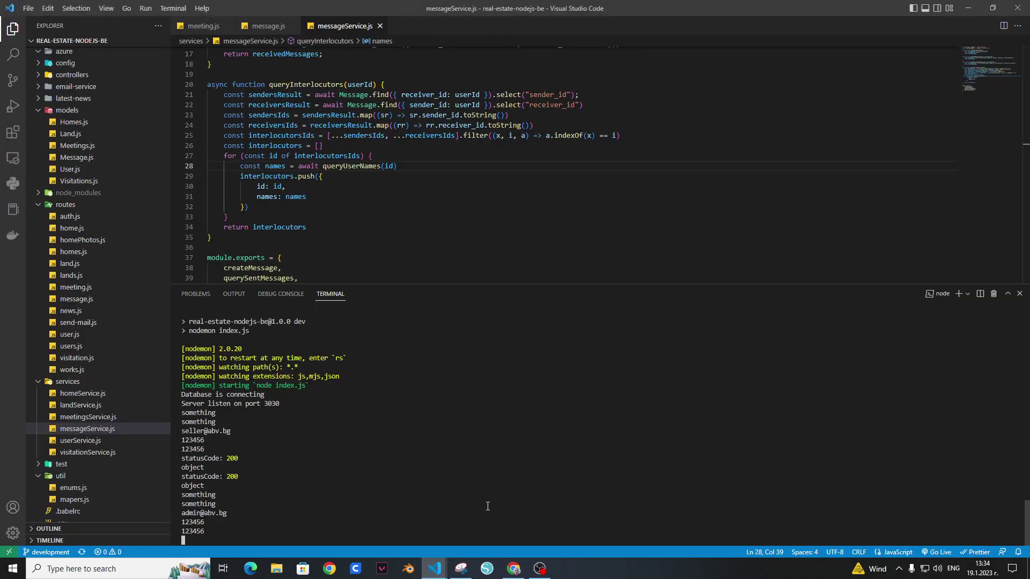
pyautogui.hotkey('alt', 'Tab')
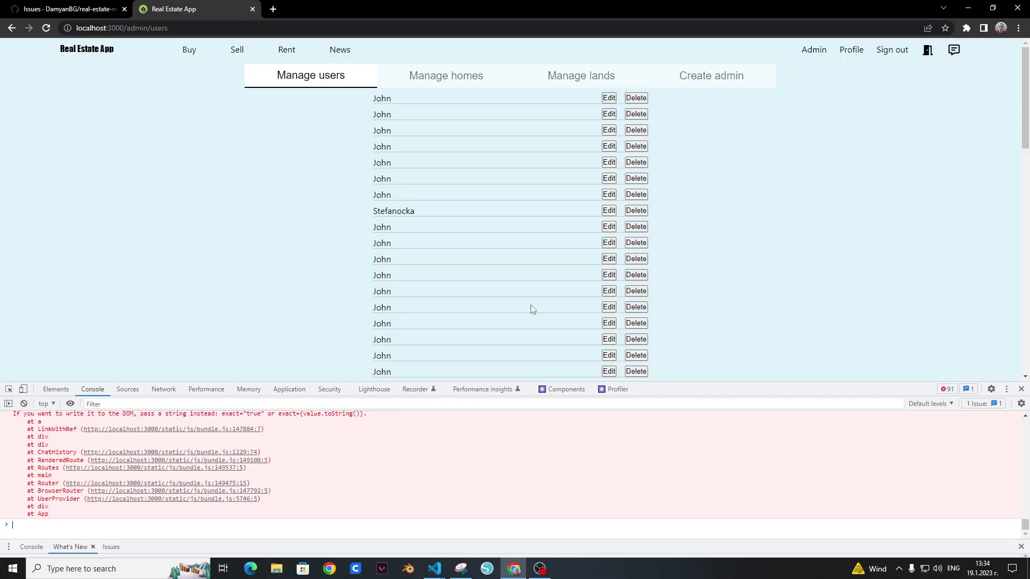
# Step: Reload the admin users page and delete more repeated user accounts at the top
pyautogui.click(50, 32)
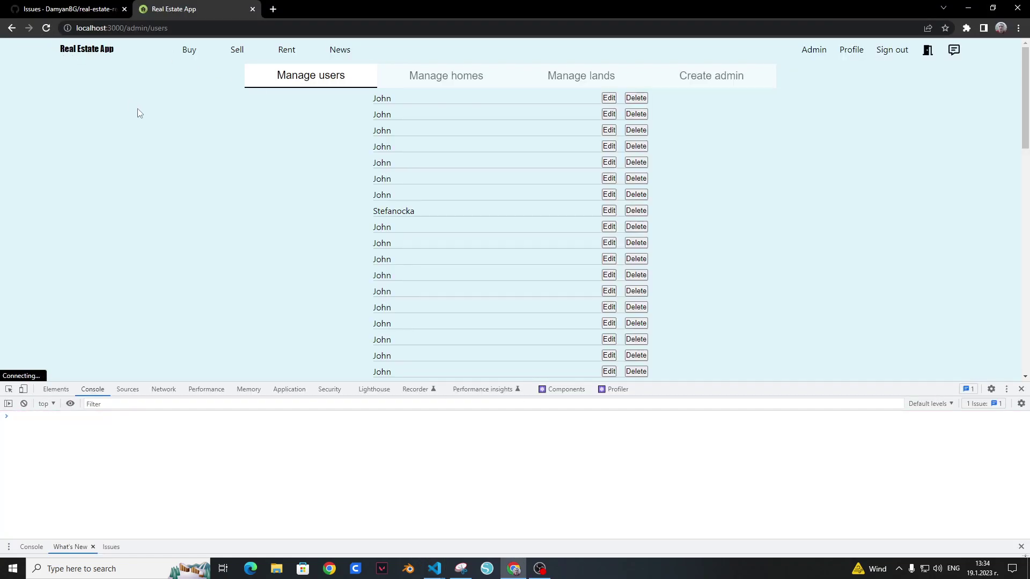
pyautogui.click(636, 130)
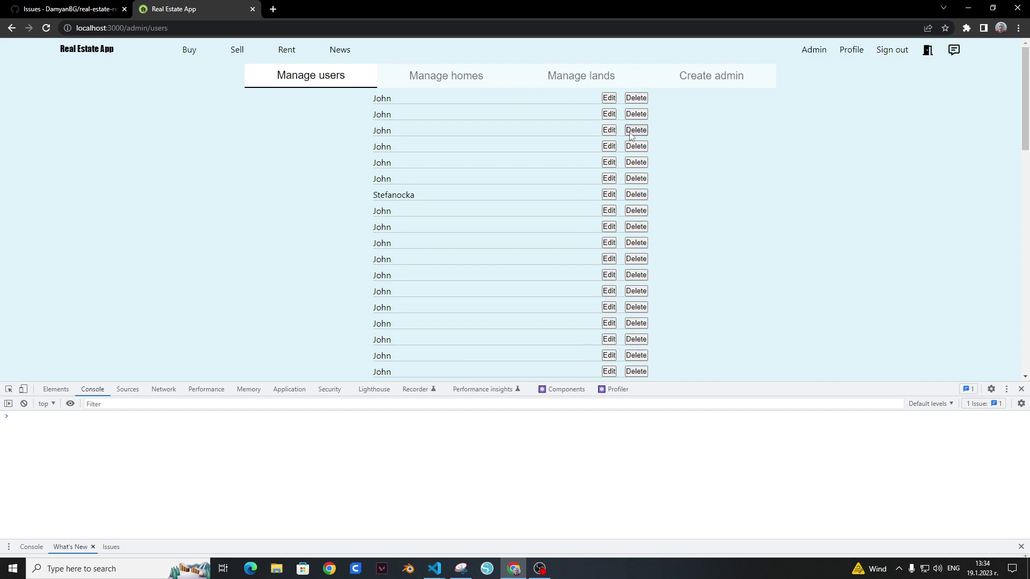
pyautogui.click(635, 98)
pyautogui.click(609, 98)
pyautogui.click(609, 98)
# Step: Open Manage homes and delete one 'home without photo' listing
pyautogui.click(473, 76)
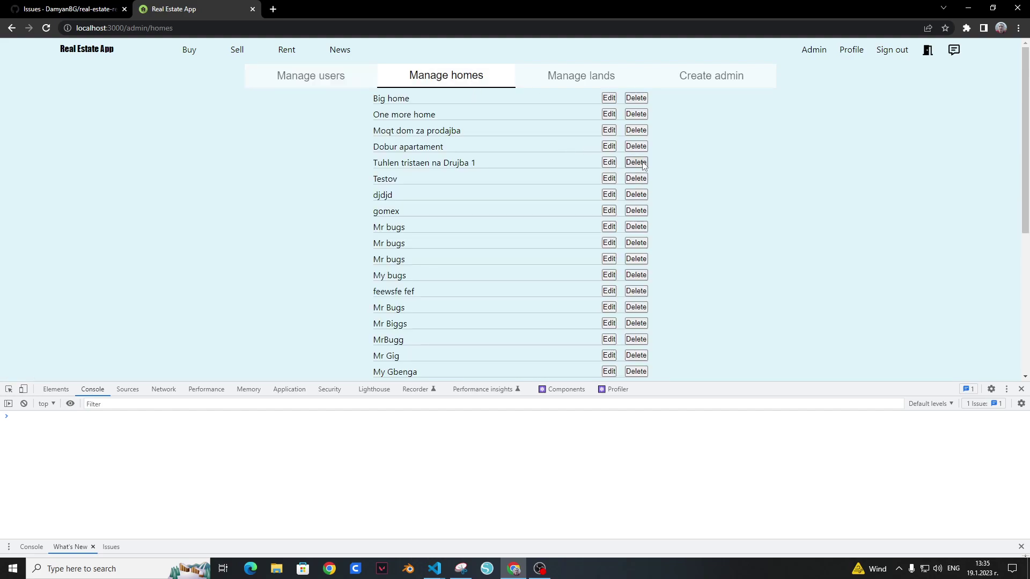
pyautogui.scroll(-4, 652, 204)
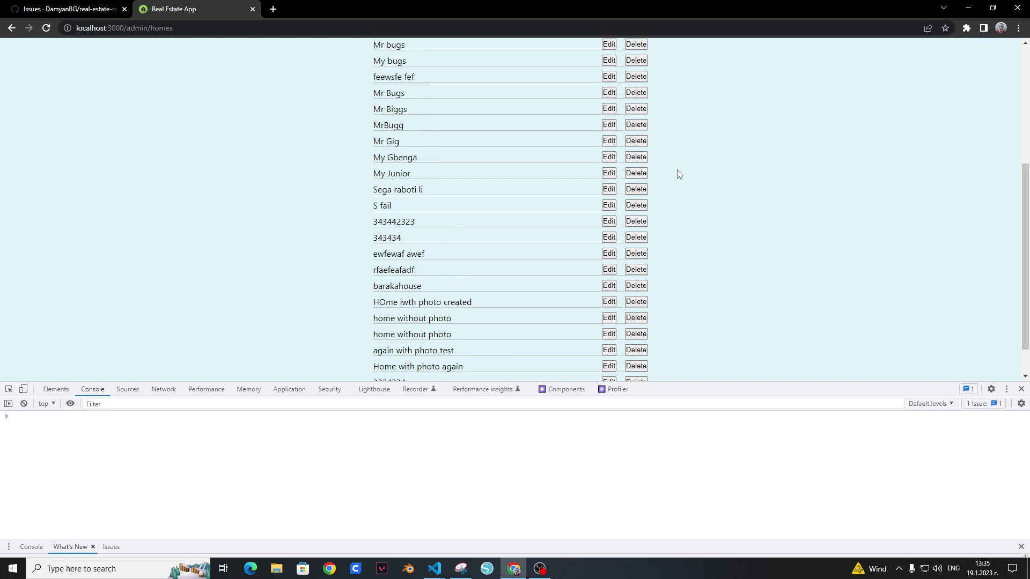
pyautogui.scroll(-1, 678, 174)
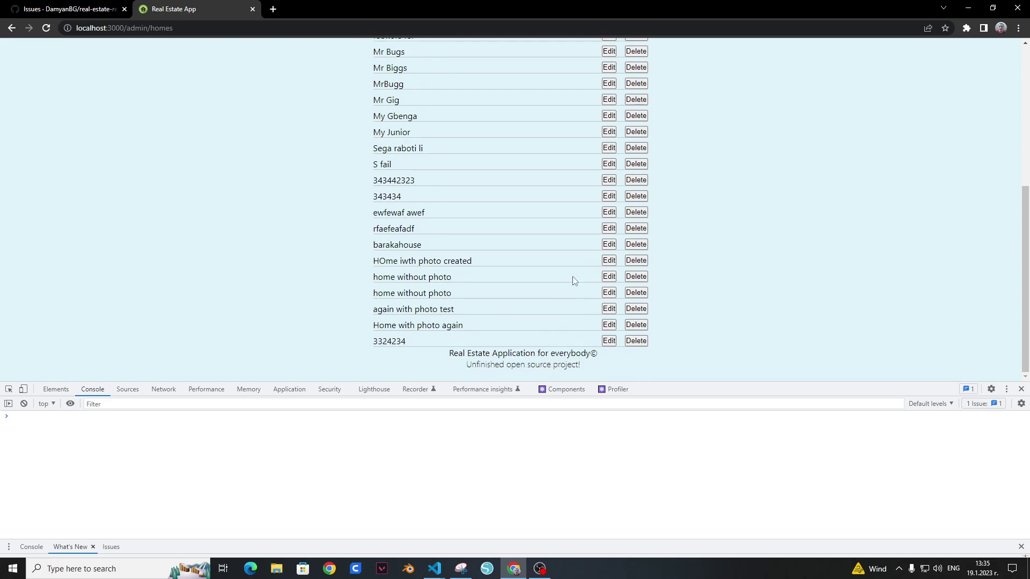
pyautogui.click(638, 290)
pyautogui.scroll(5, 682, 288)
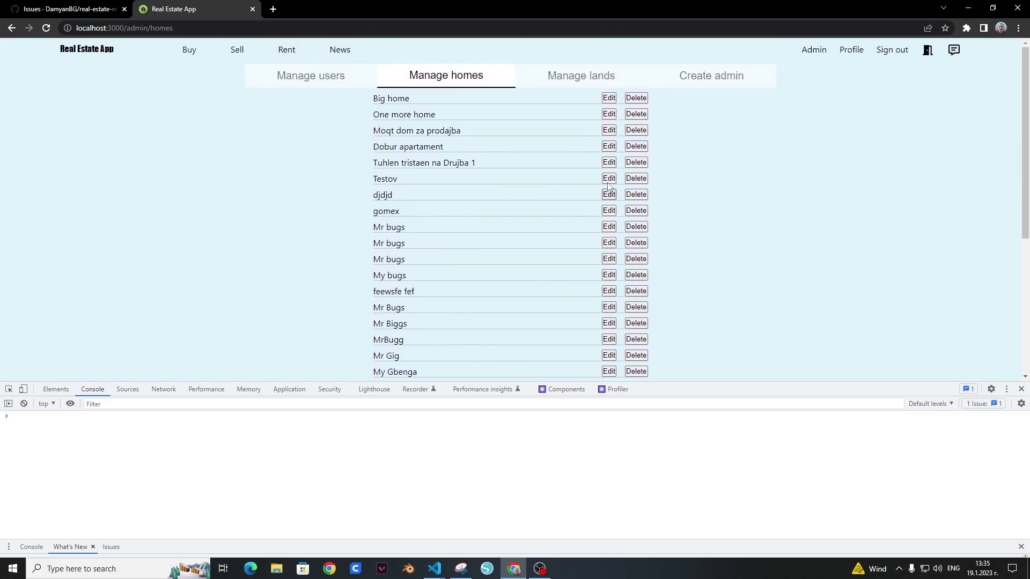
# Step: View Manage lands and the Create admin form, close DevTools, and return home
pyautogui.click(594, 76)
pyautogui.click(719, 78)
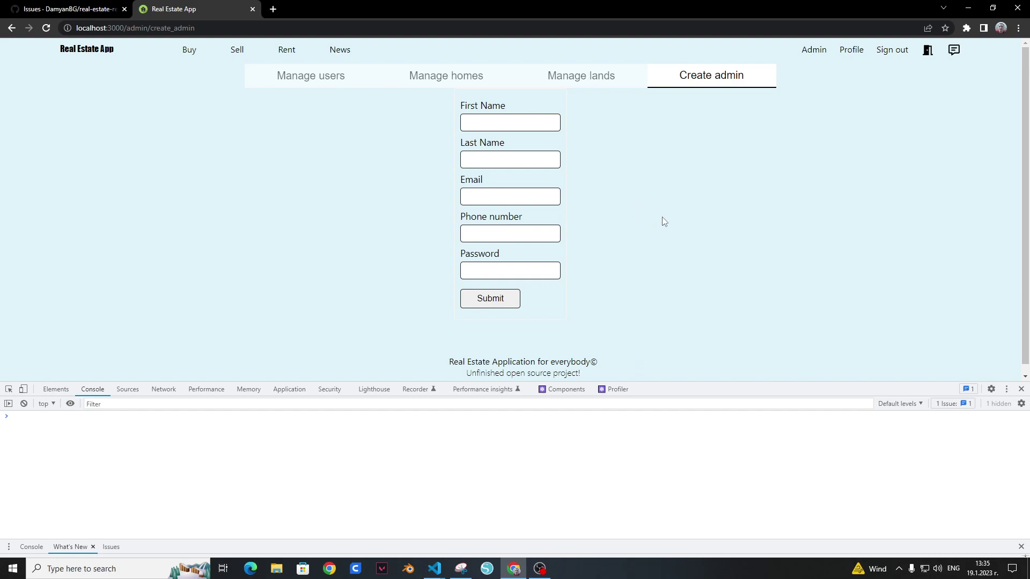
pyautogui.click(1022, 389)
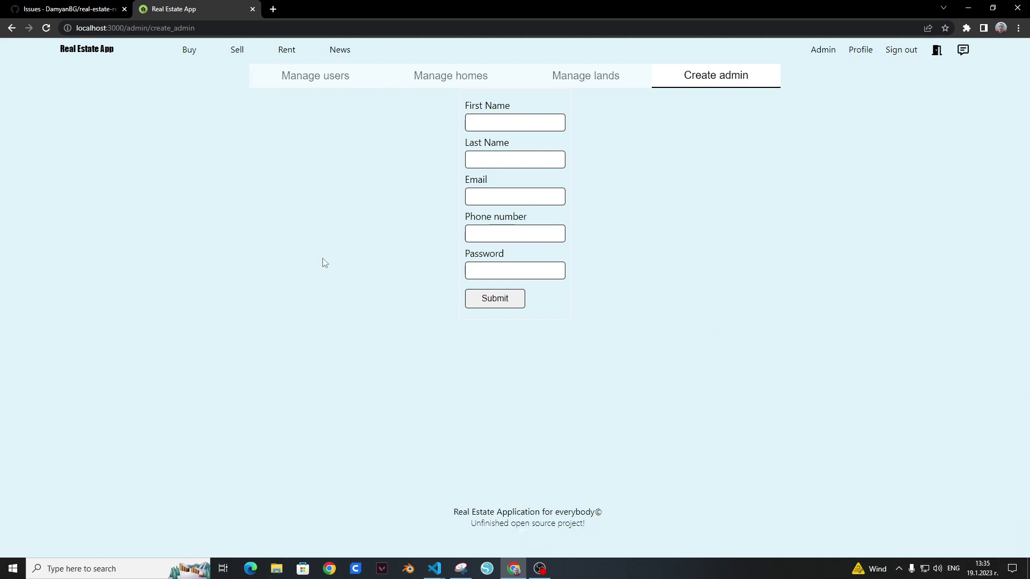
pyautogui.click(95, 51)
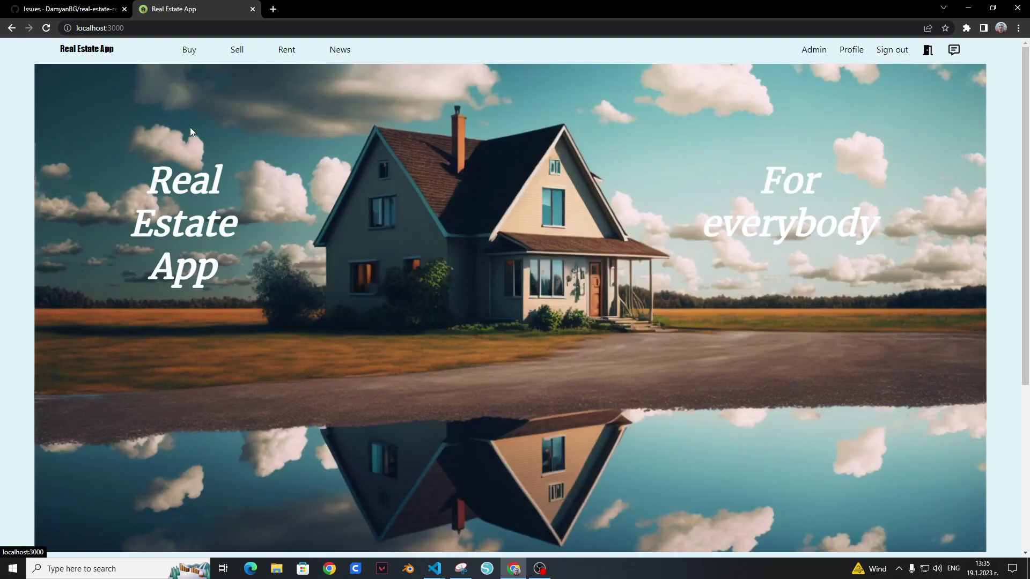
# Step: Scroll the GitHub issues list and open the Combine user profile pages issue
pyautogui.click(72, 4)
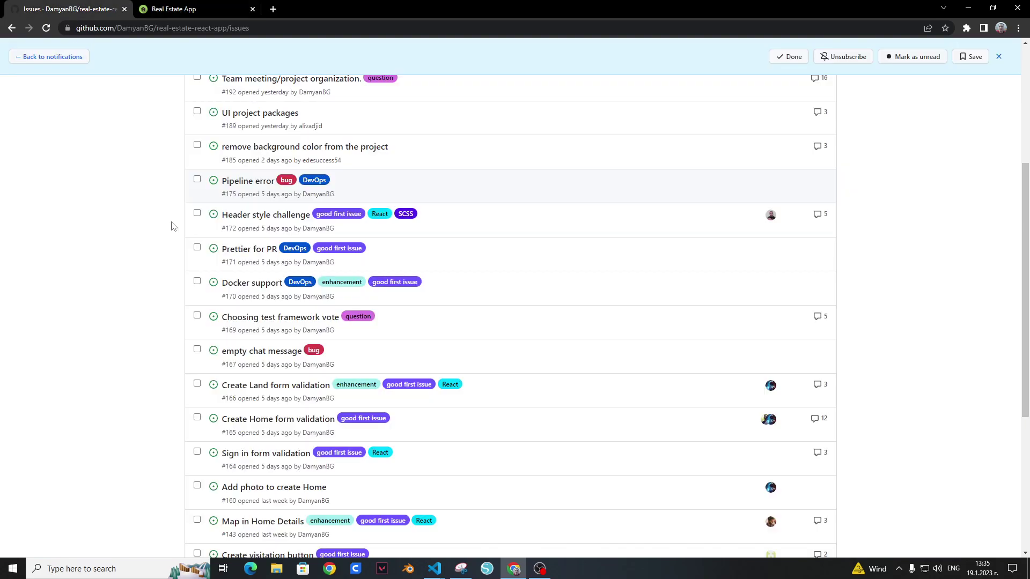
pyautogui.scroll(-5, 170, 225)
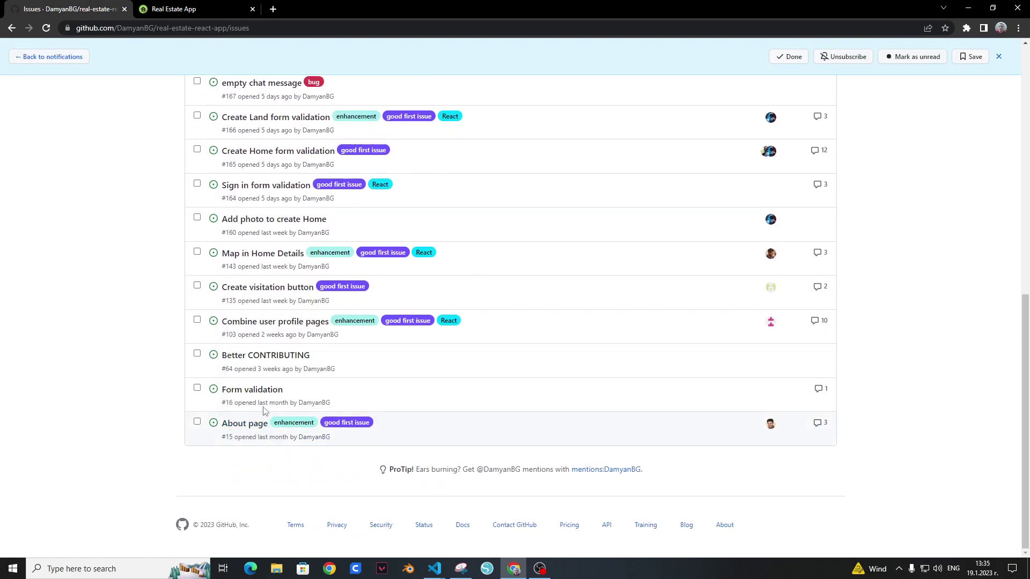
pyautogui.moveTo(263, 400)
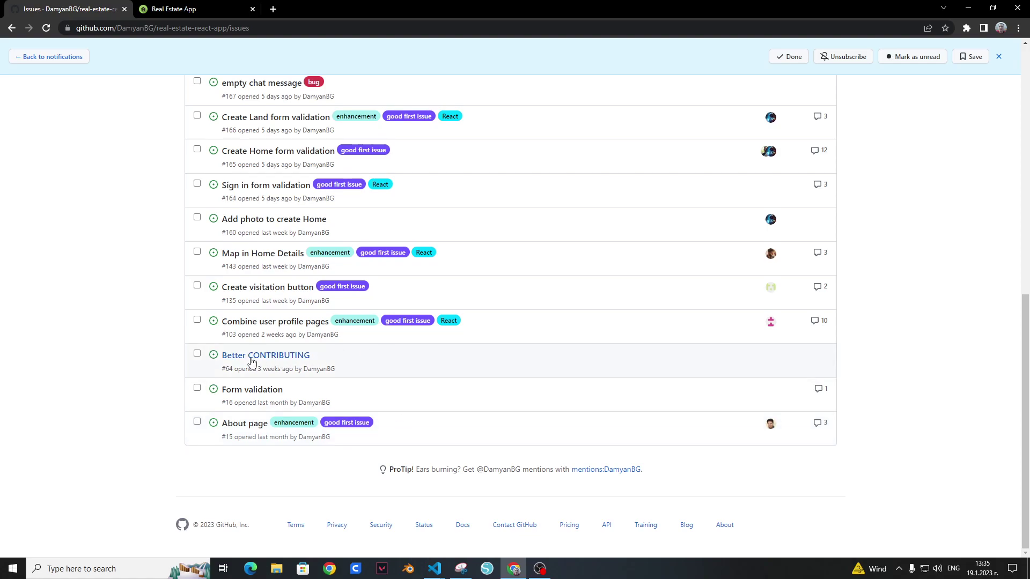
pyautogui.moveTo(306, 363)
pyautogui.moveTo(250, 329)
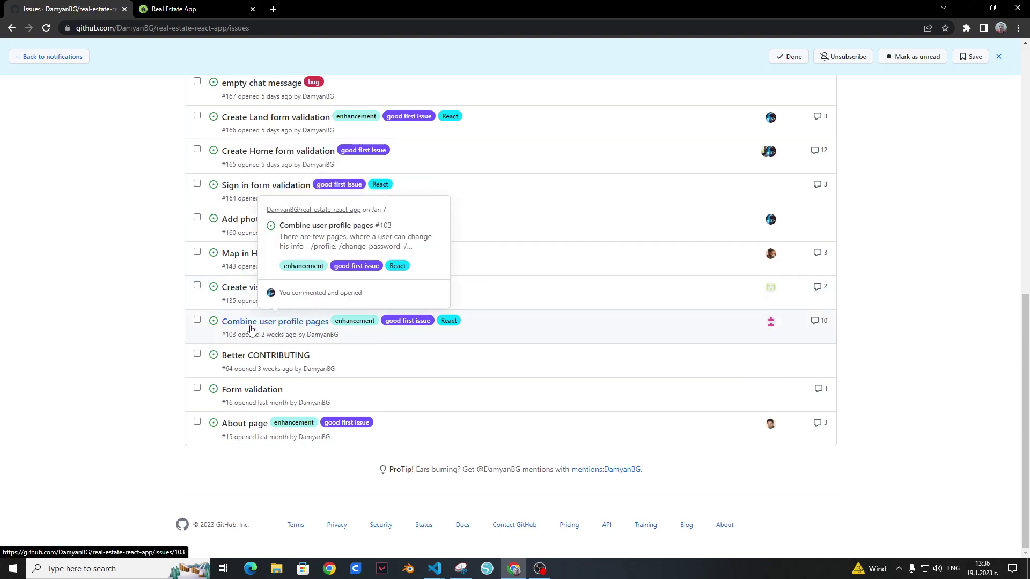
pyautogui.click(298, 328)
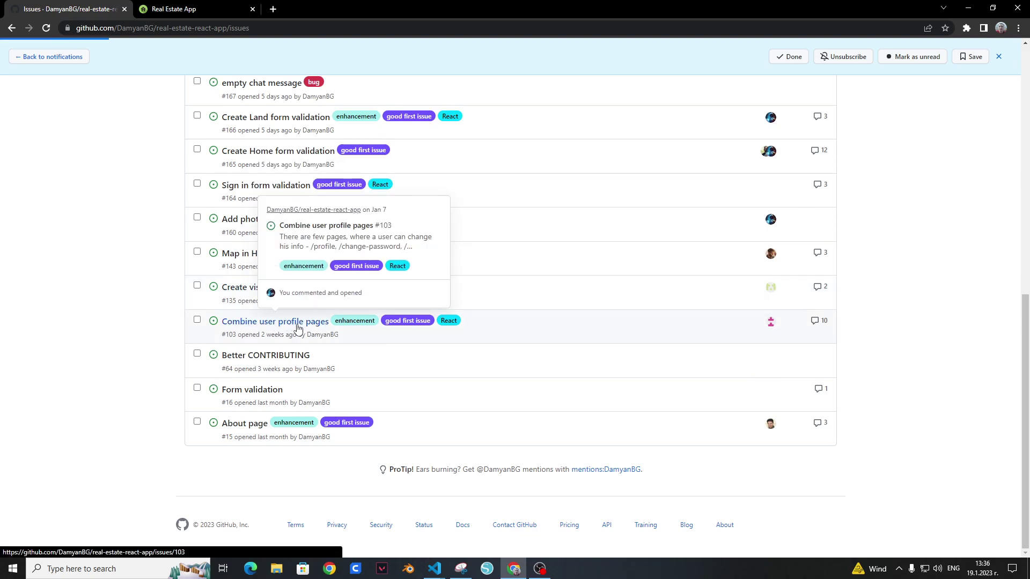
# Step: Skim issue #103, then go back to the issues list
pyautogui.scroll(-7, 299, 312)
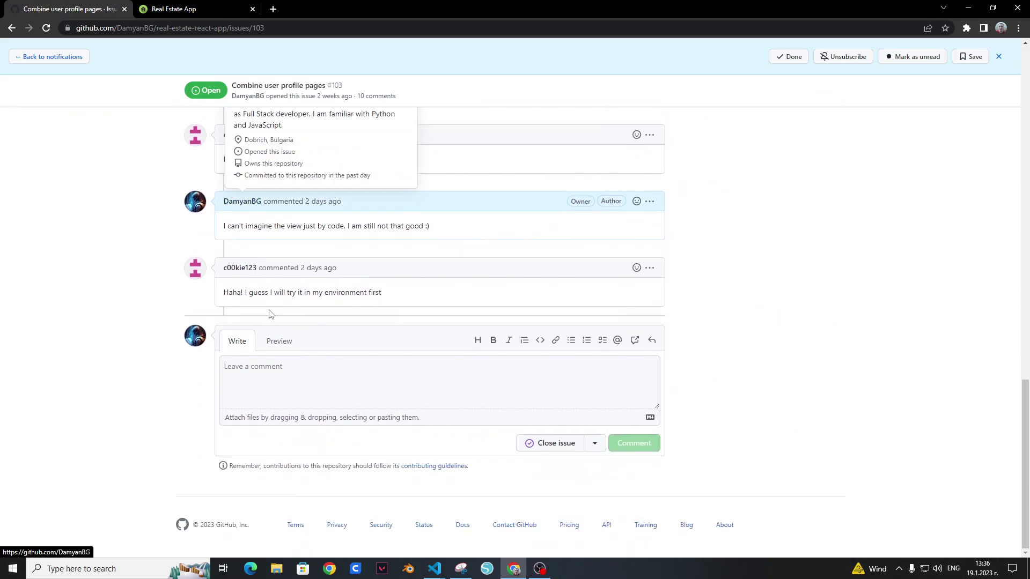
pyautogui.click(12, 28)
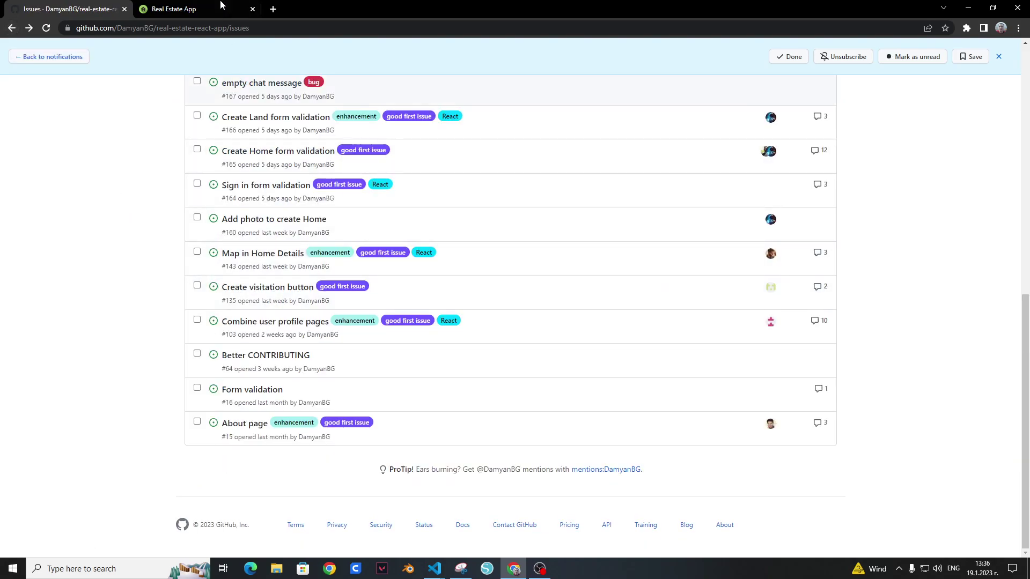
pyautogui.hotkey('ctrl', 'Tab')
# Step: Open the app's profile edit form, then return to the GitHub issues list
pyautogui.click(853, 50)
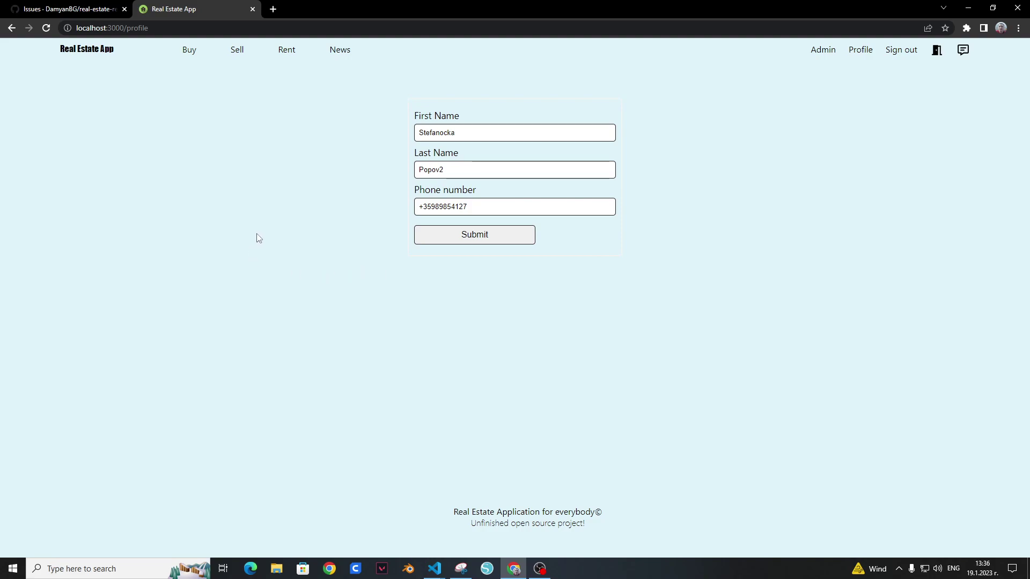
pyautogui.click(87, 9)
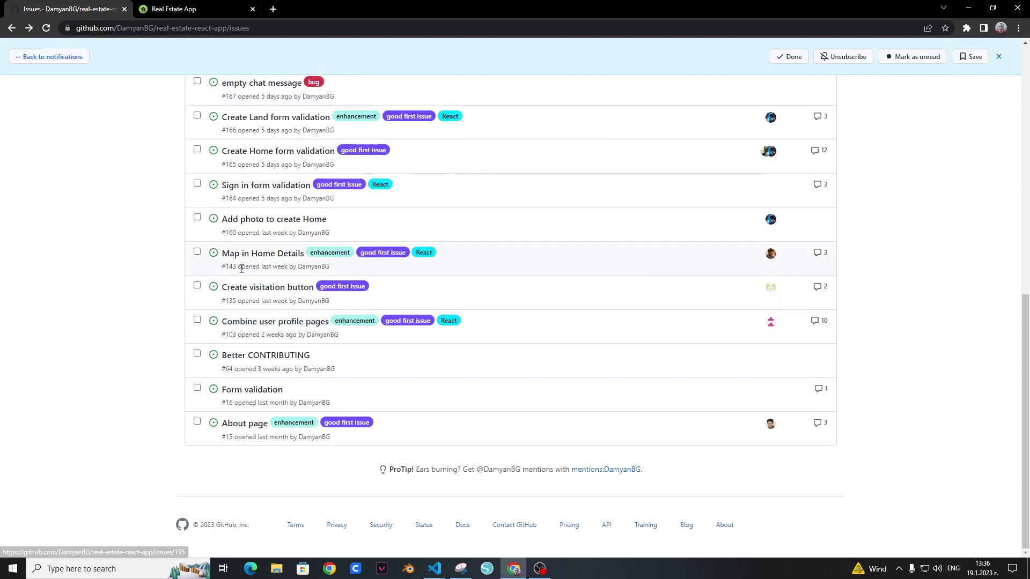
# Step: Open issue #135 Create visitation button and scroll through its description
pyautogui.moveTo(287, 292)
pyautogui.click(287, 292)
pyautogui.scroll(-5, 285, 295)
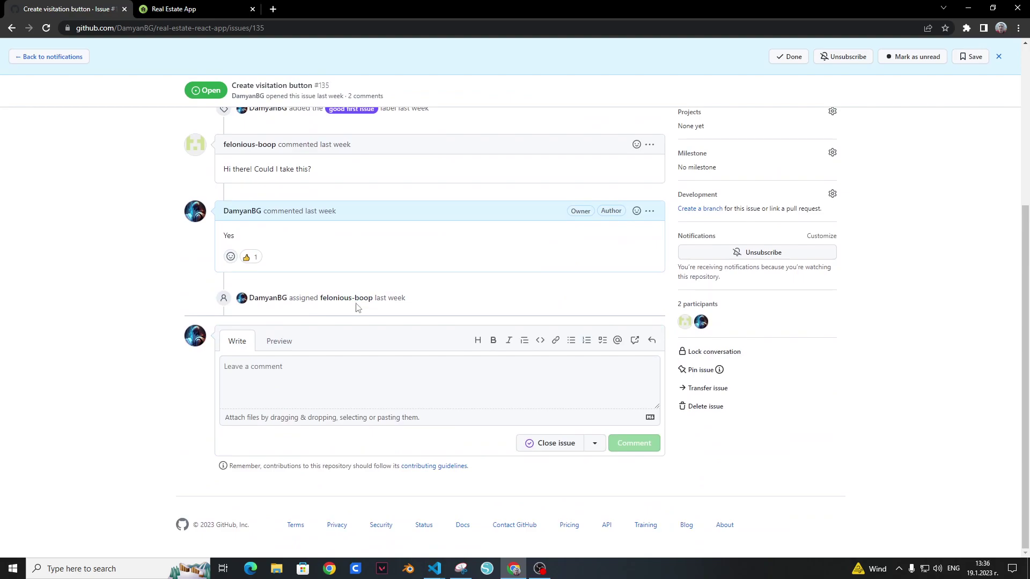
pyautogui.scroll(3, 356, 306)
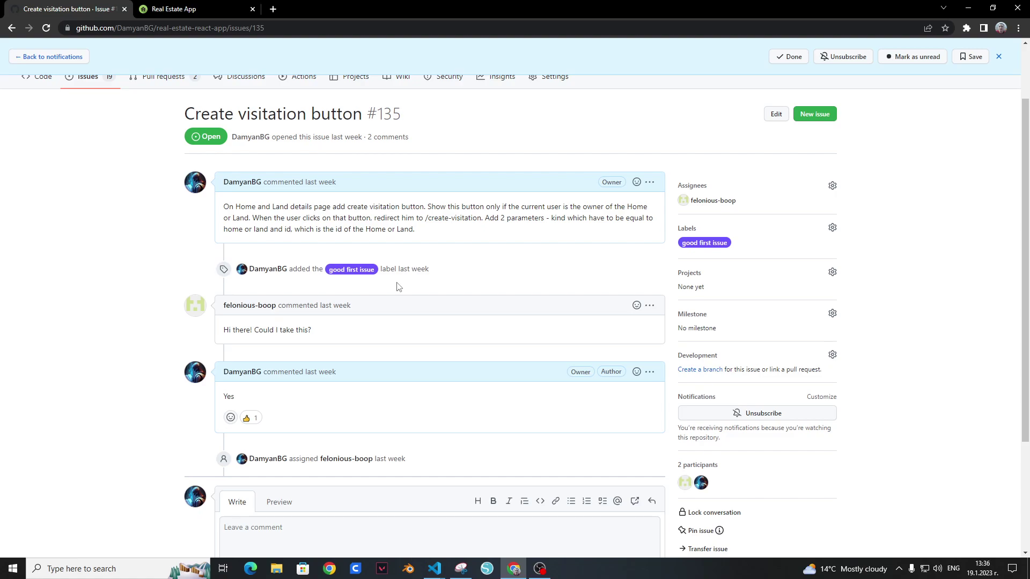
pyautogui.click(202, 11)
# Step: From Houses for sale, open the Home with photo again listing details
pyautogui.click(193, 95)
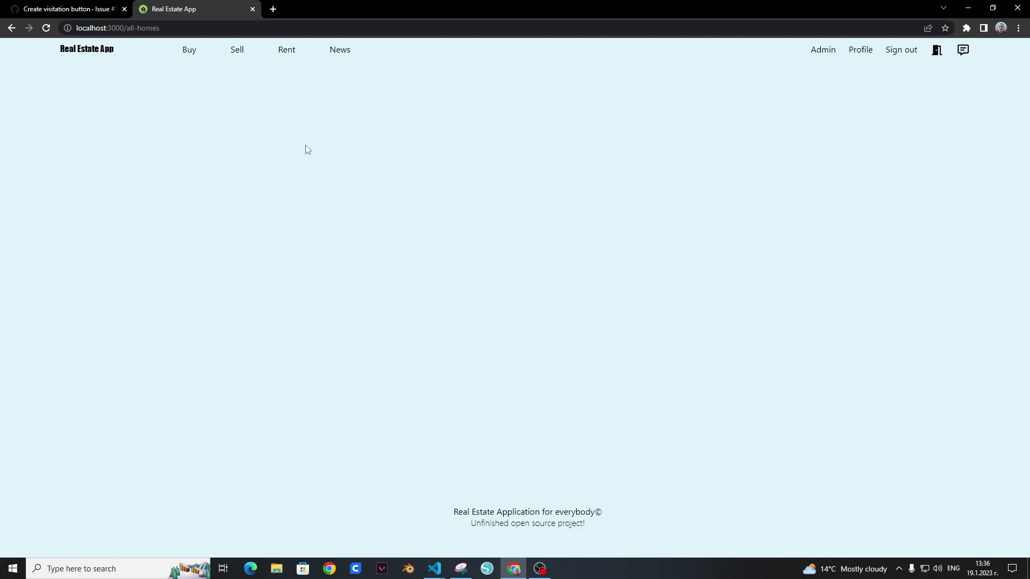
pyautogui.scroll(-13, 434, 223)
pyautogui.scroll(-20, 406, 346)
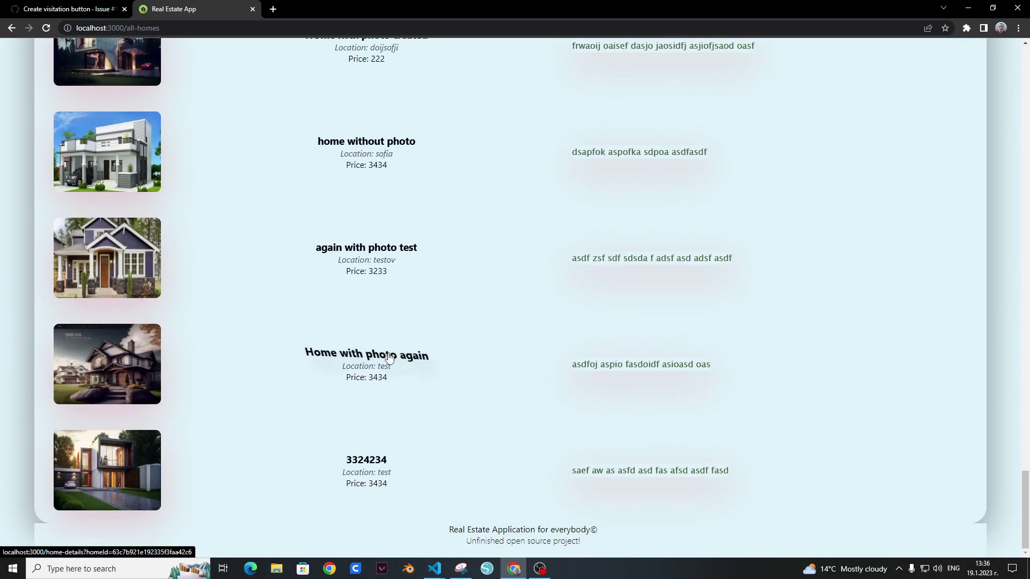
pyautogui.click(391, 358)
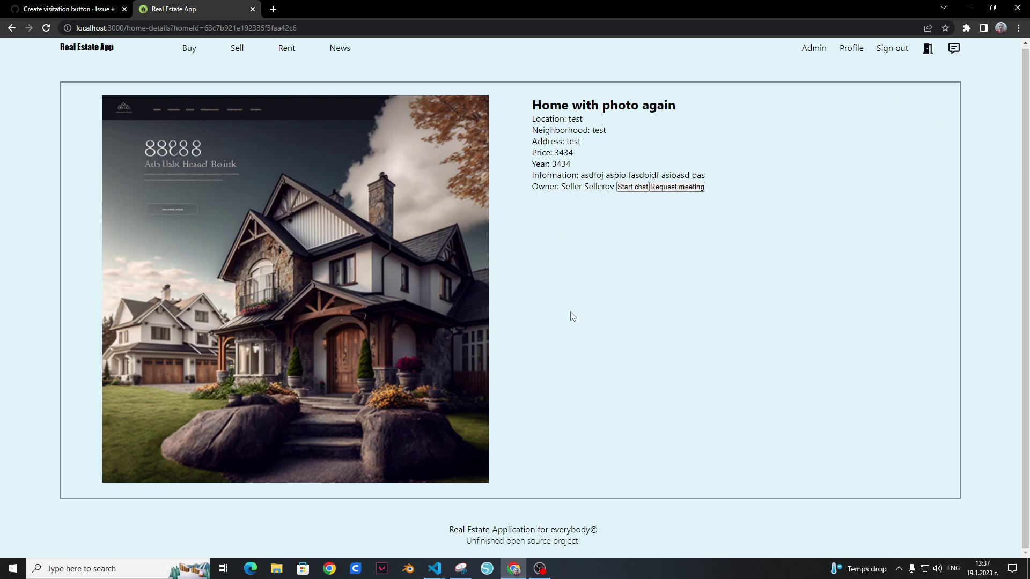
# Step: Recheck the visitation button issue, then select the listing's details from title to owner
pyautogui.click(83, 7)
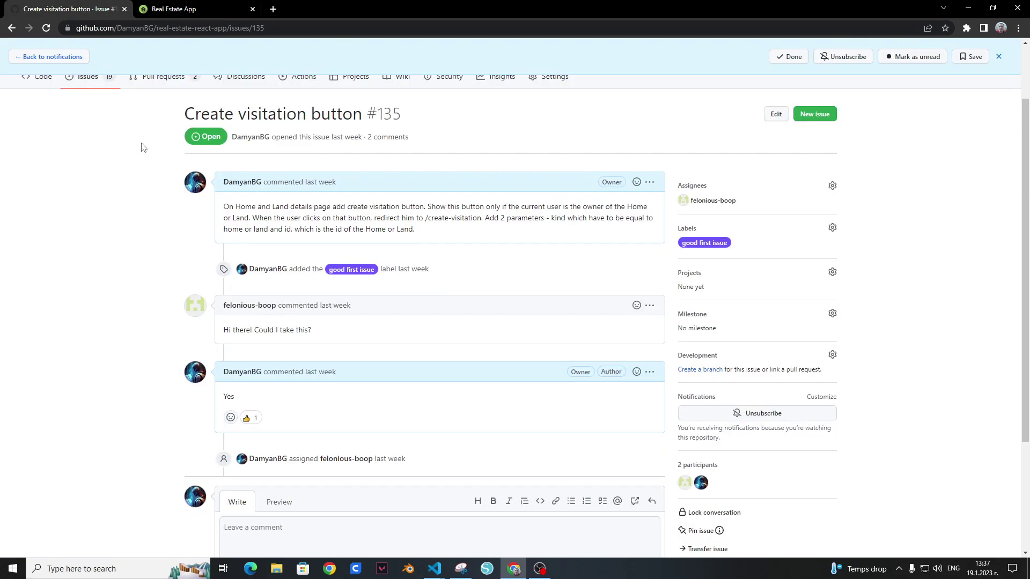
pyautogui.click(12, 28)
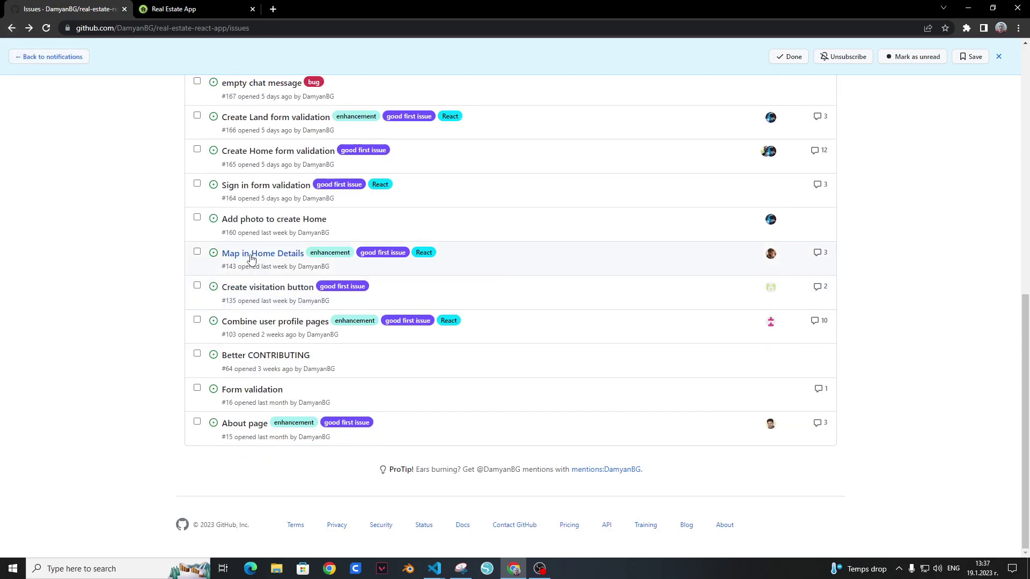
pyautogui.click(177, 9)
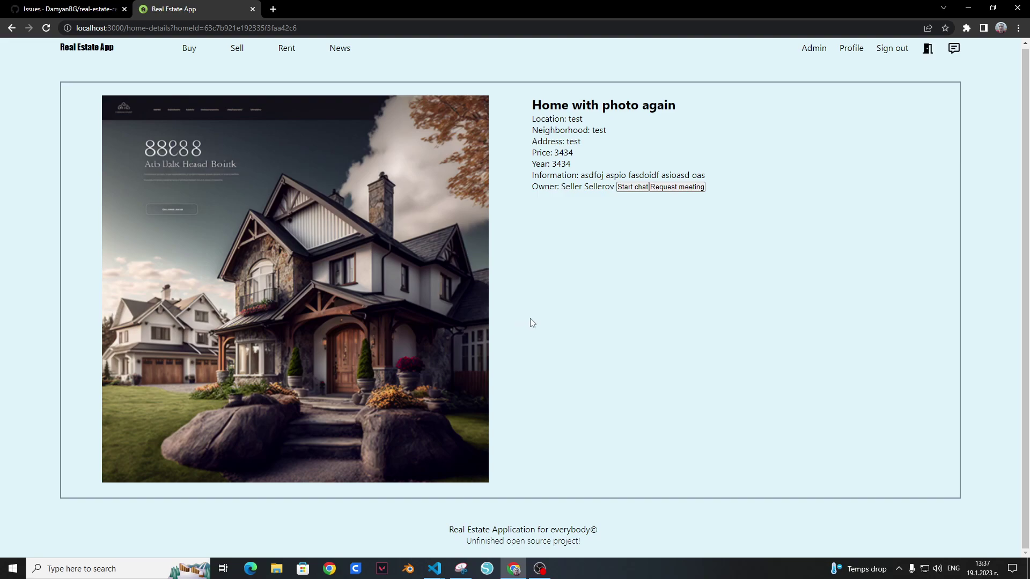
pyautogui.moveTo(538, 105); pyautogui.dragTo(747, 188)
pyautogui.click(785, 198)
pyautogui.rightClick(638, 250)
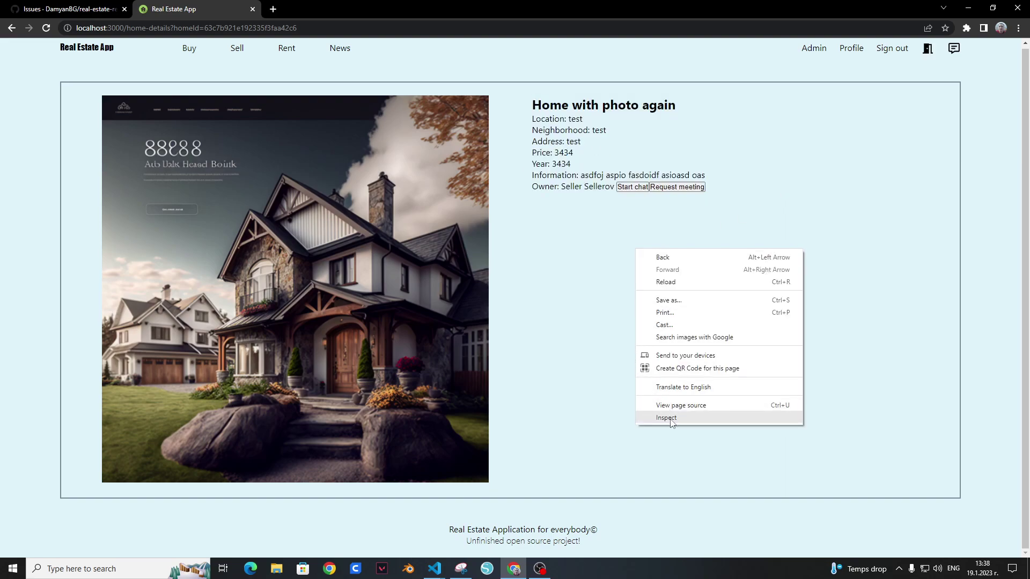
pyautogui.click(665, 417)
pyautogui.click(566, 389)
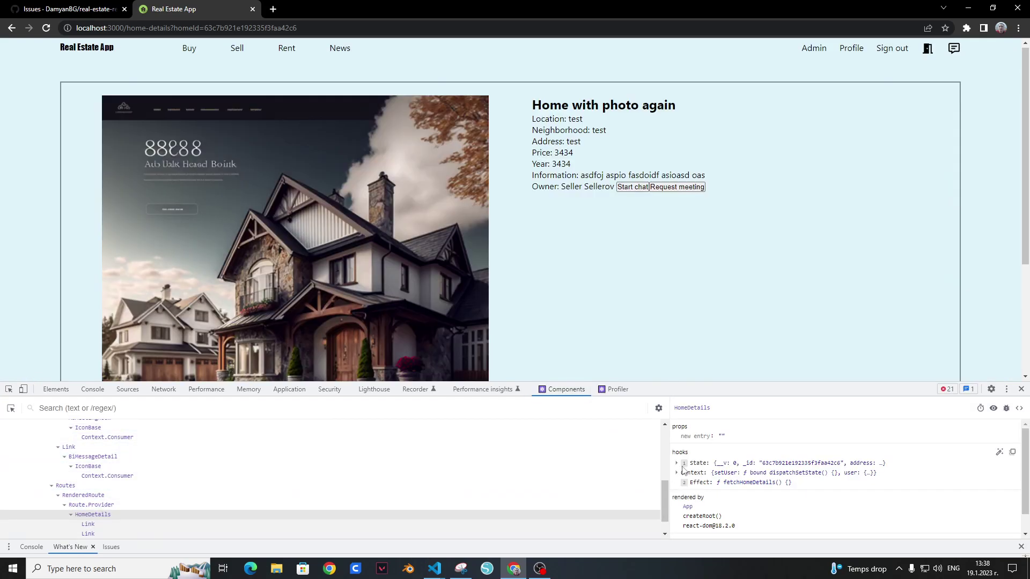
pyautogui.click(676, 463)
pyautogui.scroll(-3, 735, 457)
pyautogui.scroll(-2, 735, 456)
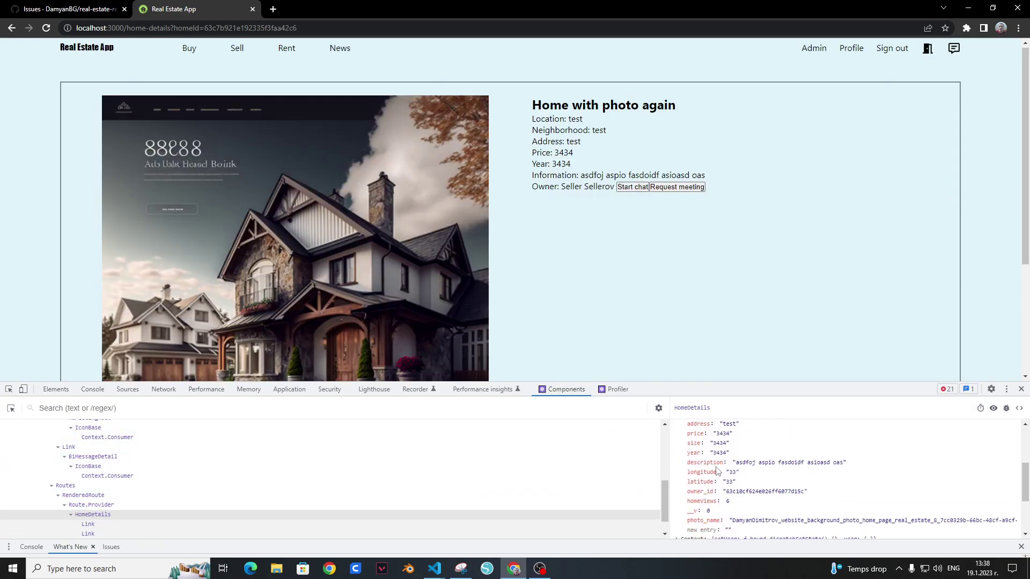
pyautogui.doubleClick(697, 472)
pyautogui.moveTo(698, 473)
pyautogui.mouseDown()
pyautogui.moveTo(732, 473)
pyautogui.moveTo(713, 480)
pyautogui.mouseUp()
pyautogui.doubleClick(699, 482)
pyautogui.click(731, 473)
pyautogui.click(728, 482)
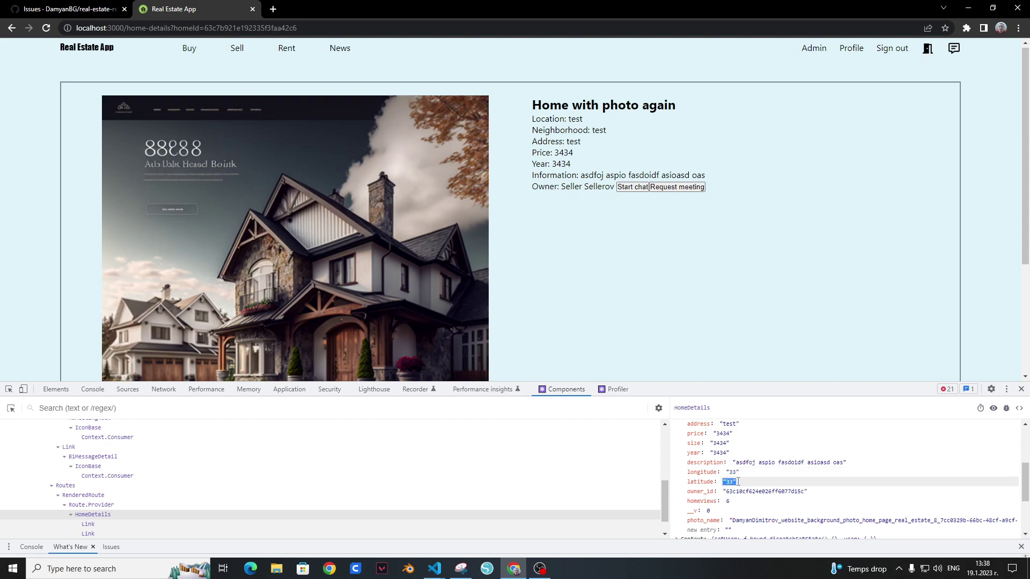
pyautogui.scroll(-4, 683, 254)
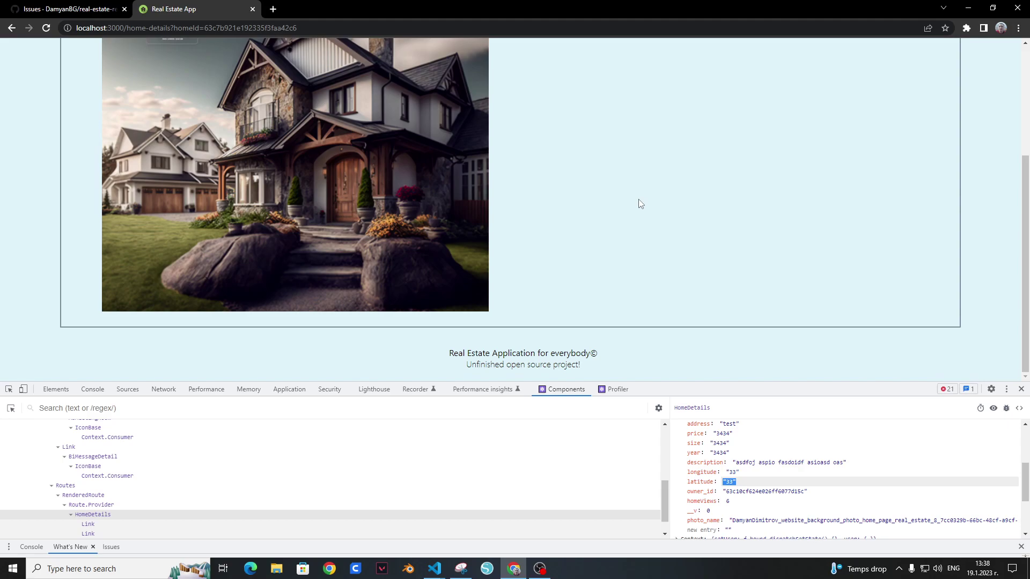
pyautogui.scroll(1, 639, 204)
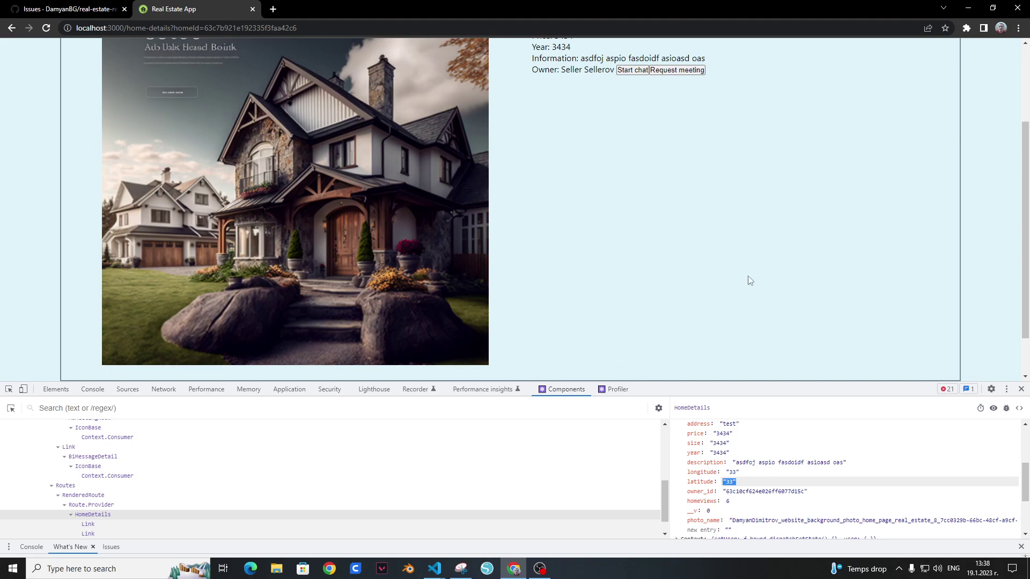
pyautogui.click(1022, 387)
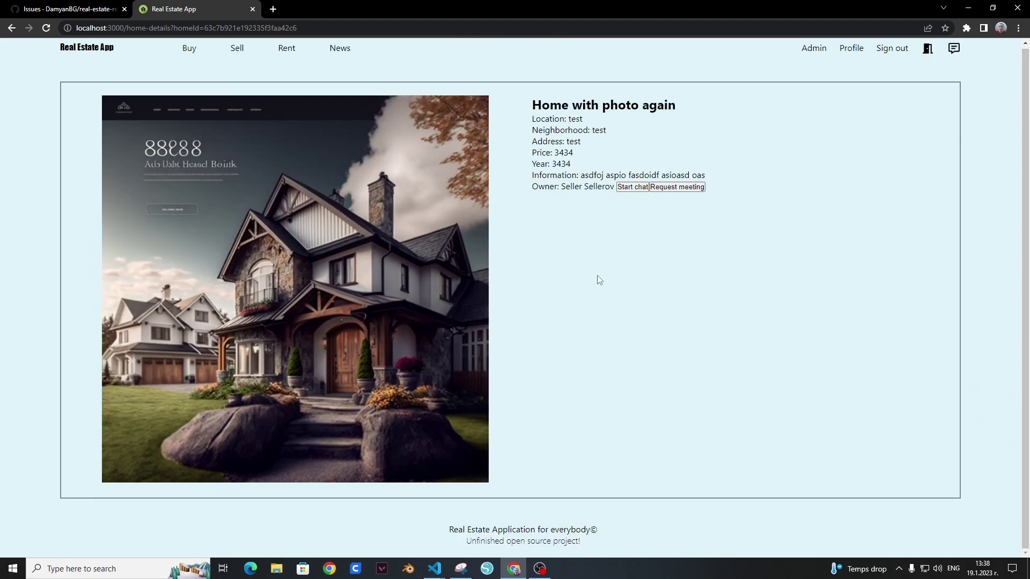
# Step: Select issue #160 Add photo to create Home and mark it as Closed
pyautogui.click(16, 6)
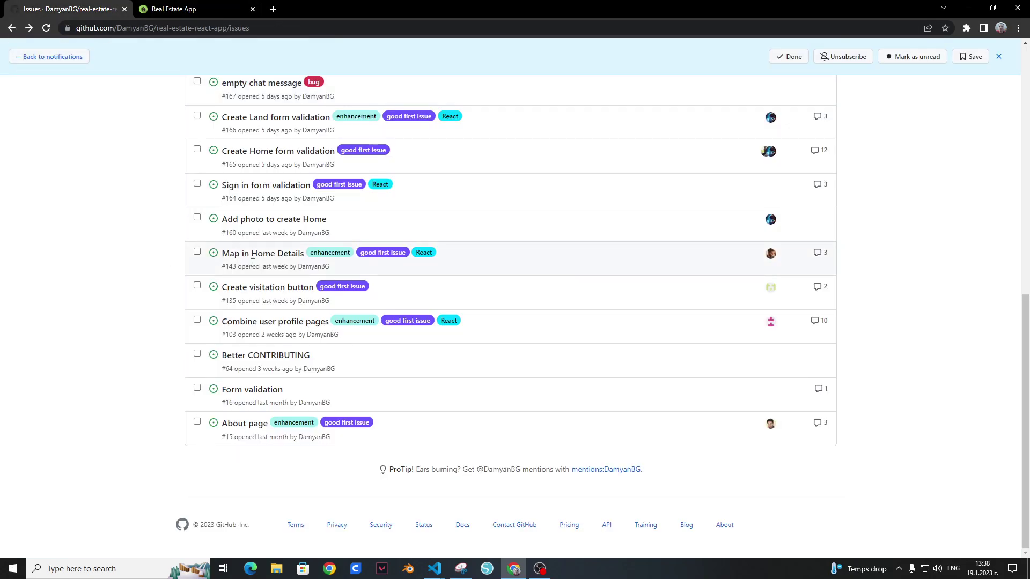
pyautogui.moveTo(265, 223)
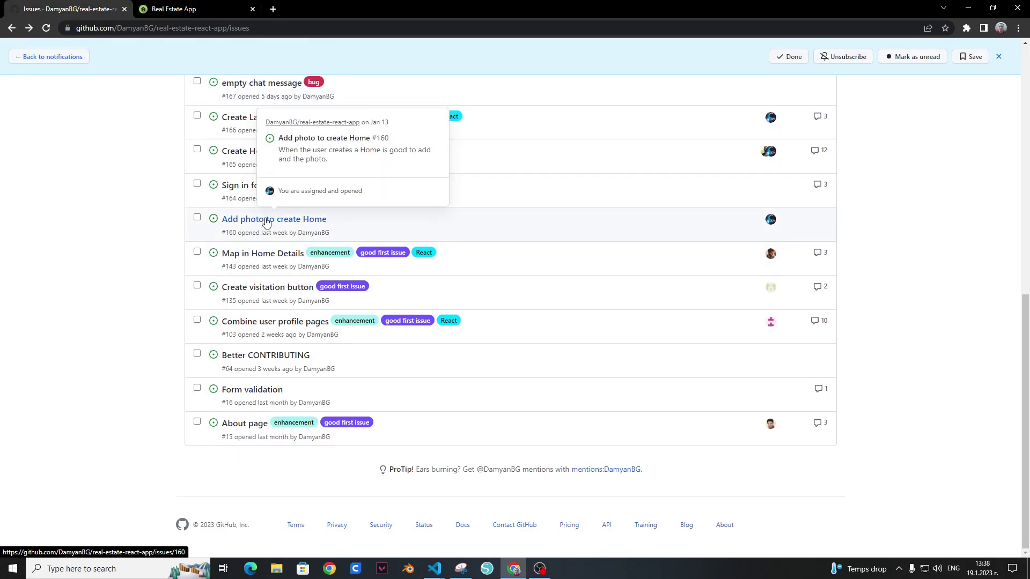
pyautogui.click(197, 217)
pyautogui.scroll(10, 380, 234)
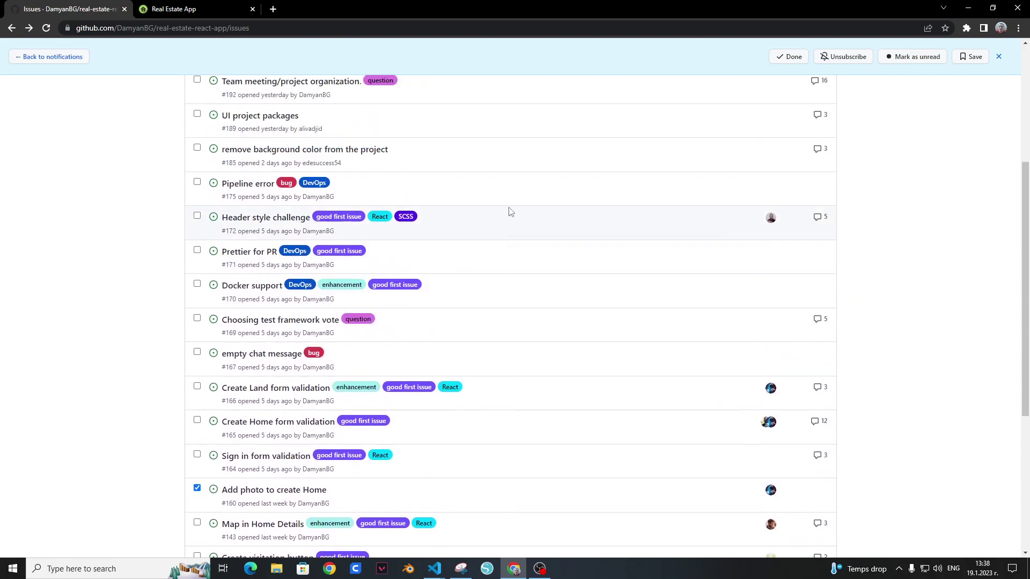
pyautogui.click(604, 289)
pyautogui.click(561, 346)
# Step: Scroll the issues list and open issue #171 Prettier for PR
pyautogui.scroll(-6, 501, 375)
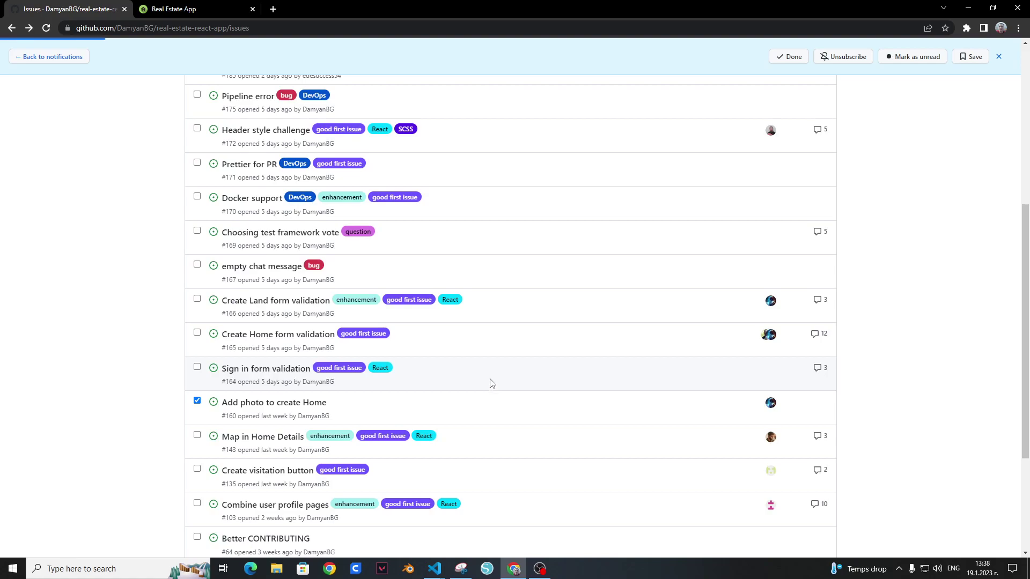
pyautogui.scroll(-5, 486, 385)
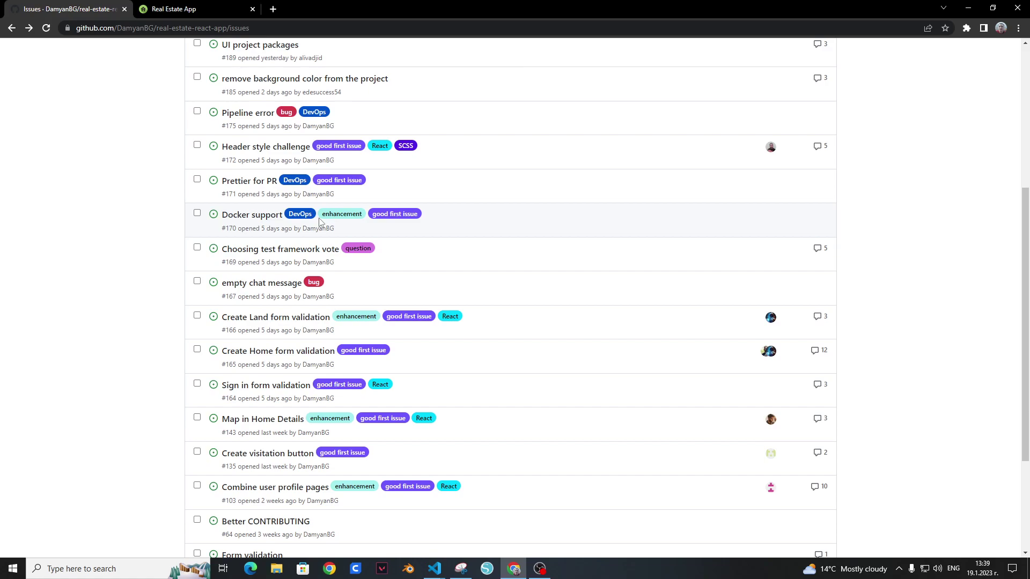
pyautogui.click(242, 182)
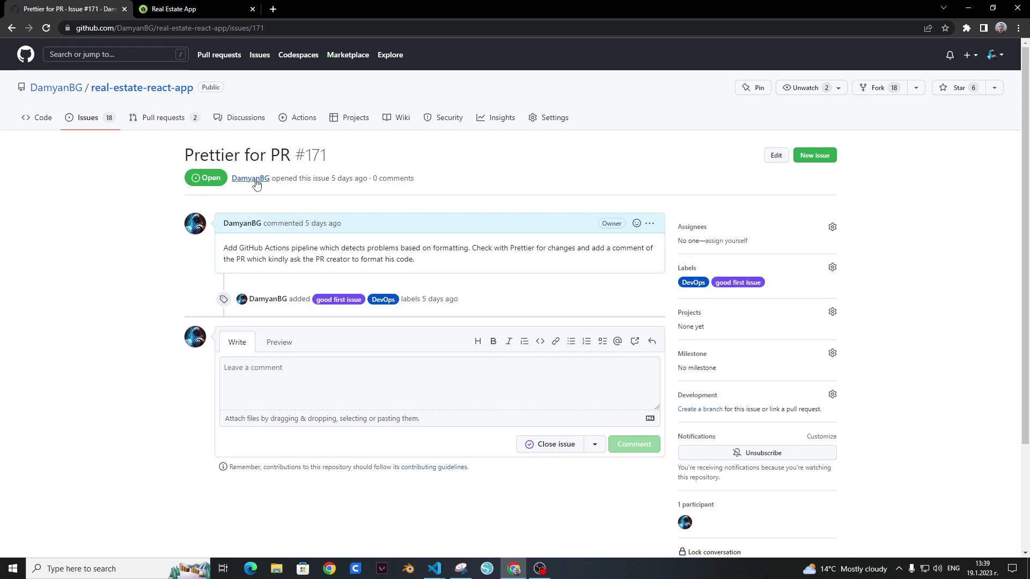
pyautogui.moveTo(252, 245); pyautogui.dragTo(428, 248)
pyautogui.click(250, 195)
pyautogui.click(11, 27)
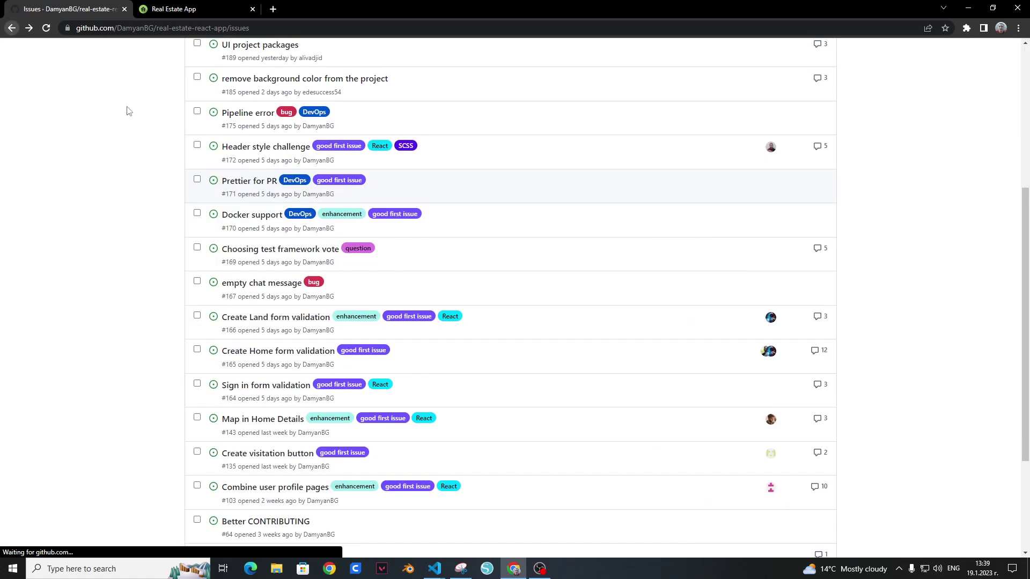
pyautogui.scroll(1, 306, 212)
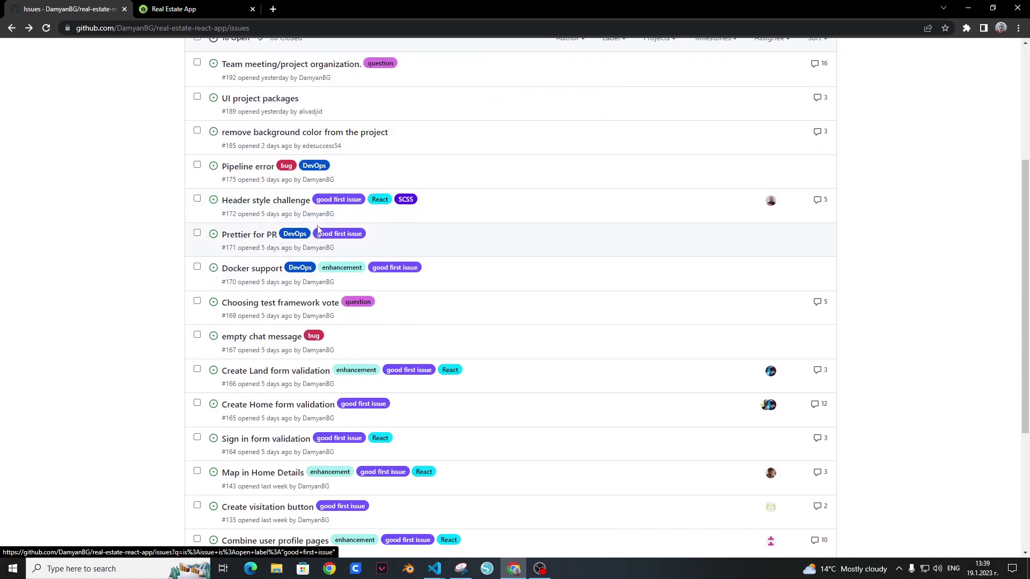
pyautogui.click(293, 201)
pyautogui.hotkey('ctrl', 'Tab')
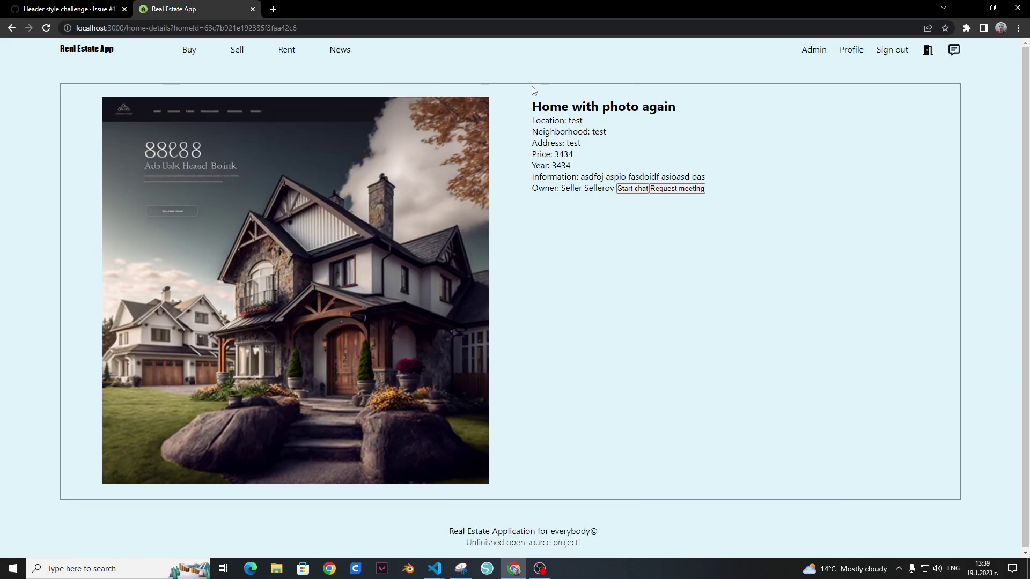
pyautogui.click(75, 10)
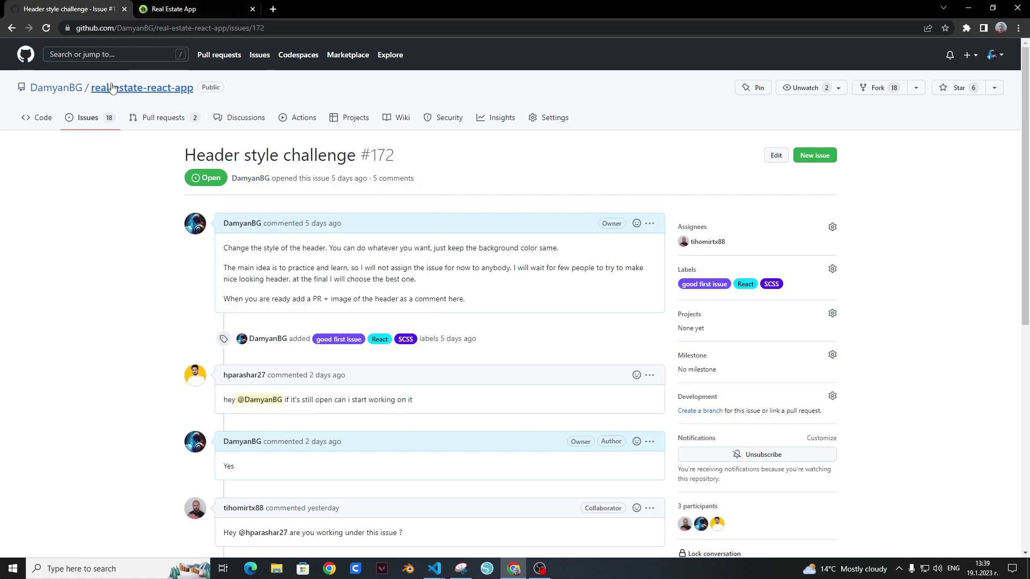
pyautogui.click(11, 28)
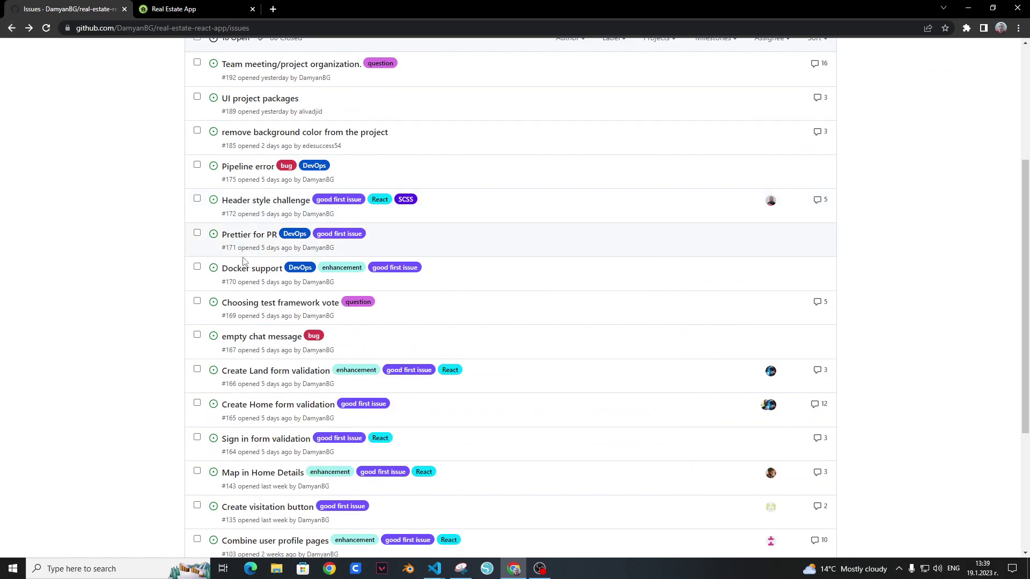
pyautogui.scroll(1, 271, 280)
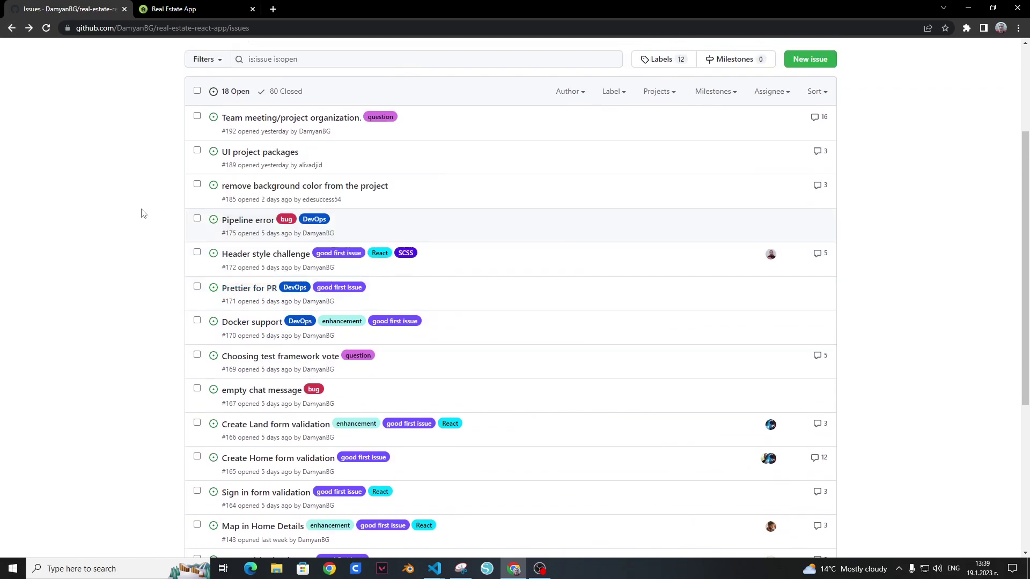
pyautogui.click(226, 223)
pyautogui.moveTo(200, 231)
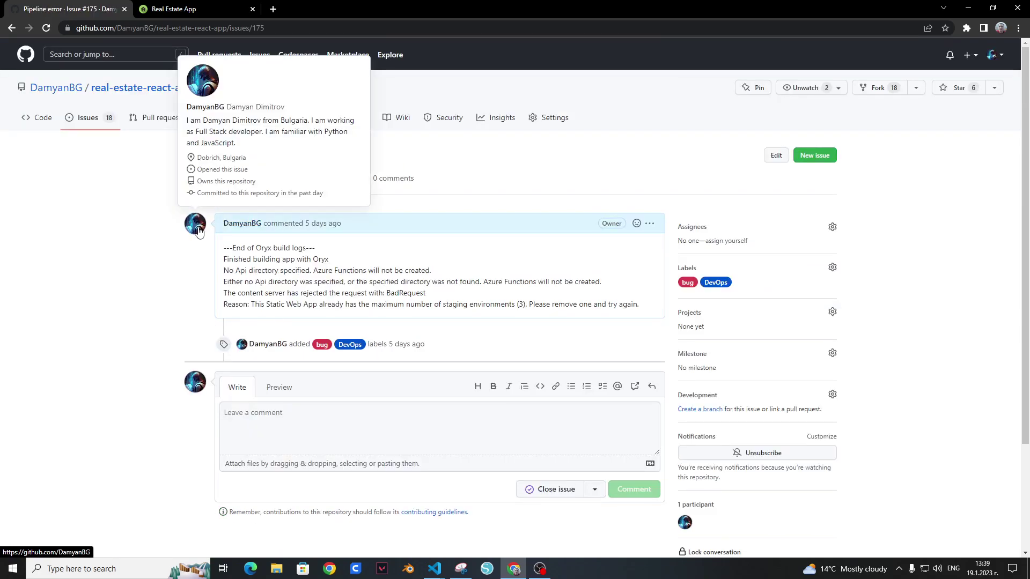
pyautogui.click(18, 31)
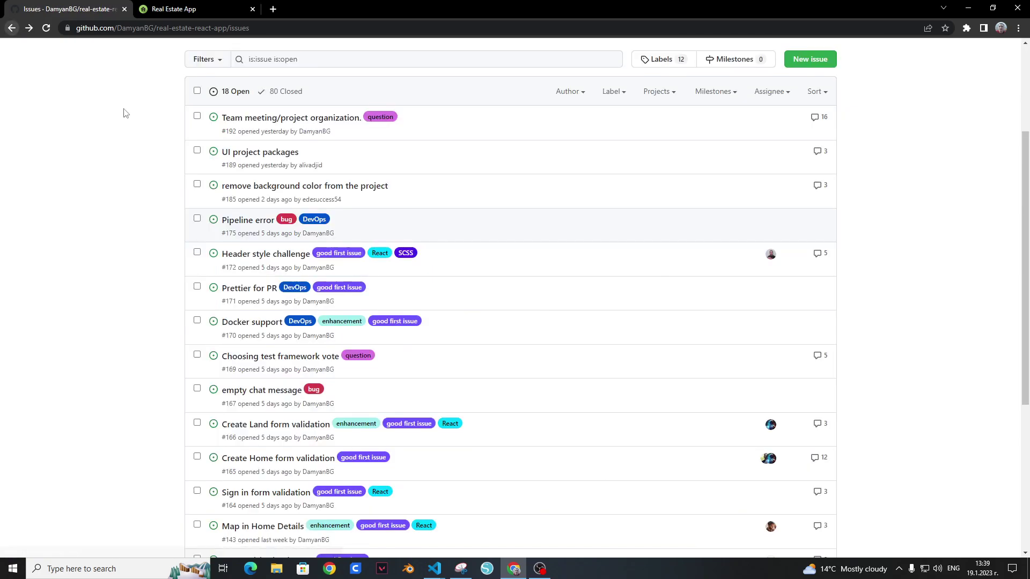
pyautogui.moveTo(317, 187)
pyautogui.click(317, 188)
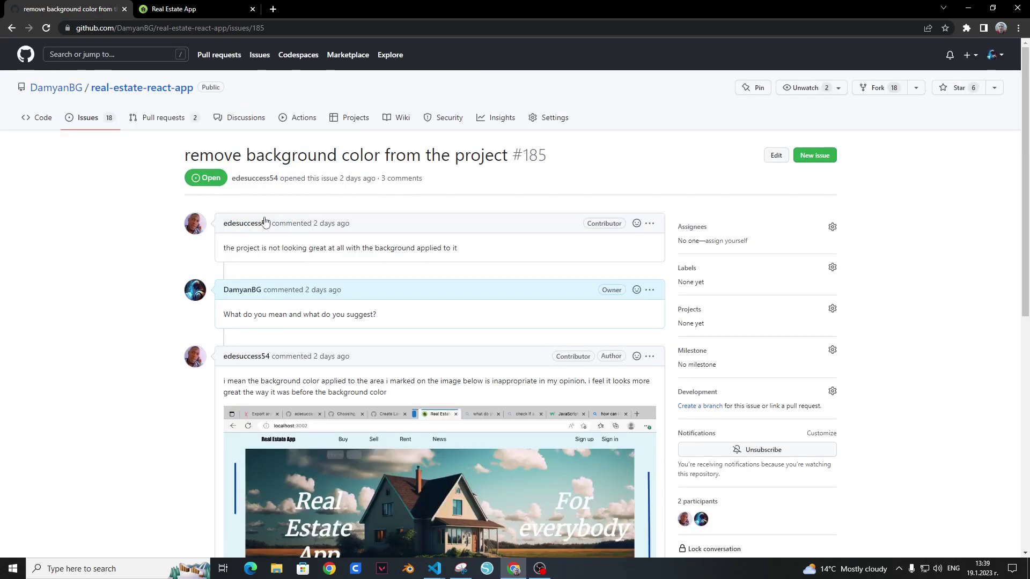
pyautogui.scroll(-1, 257, 210)
pyautogui.scroll(-4, 255, 207)
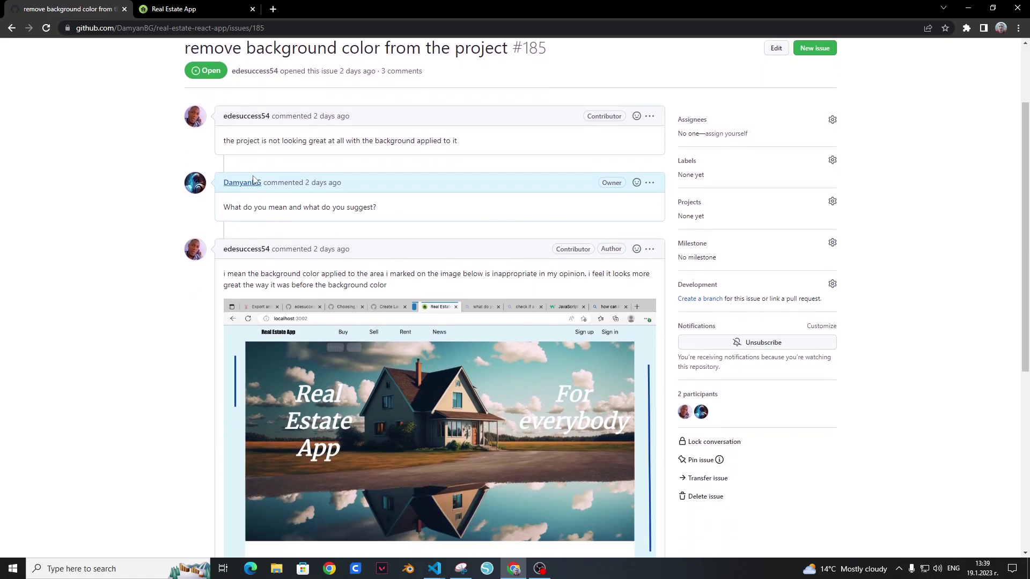
pyautogui.moveTo(243, 93)
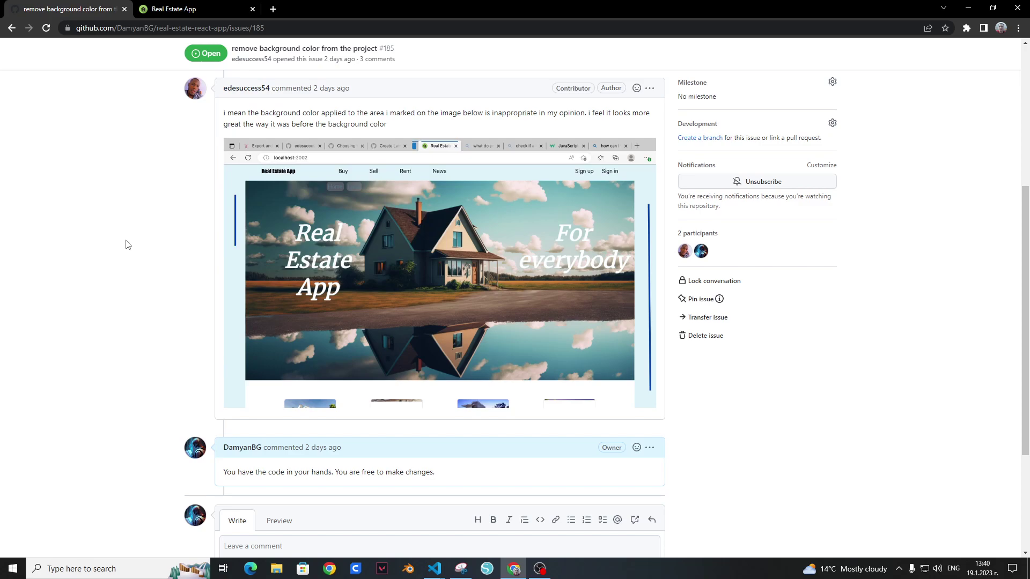
pyautogui.scroll(5, 128, 245)
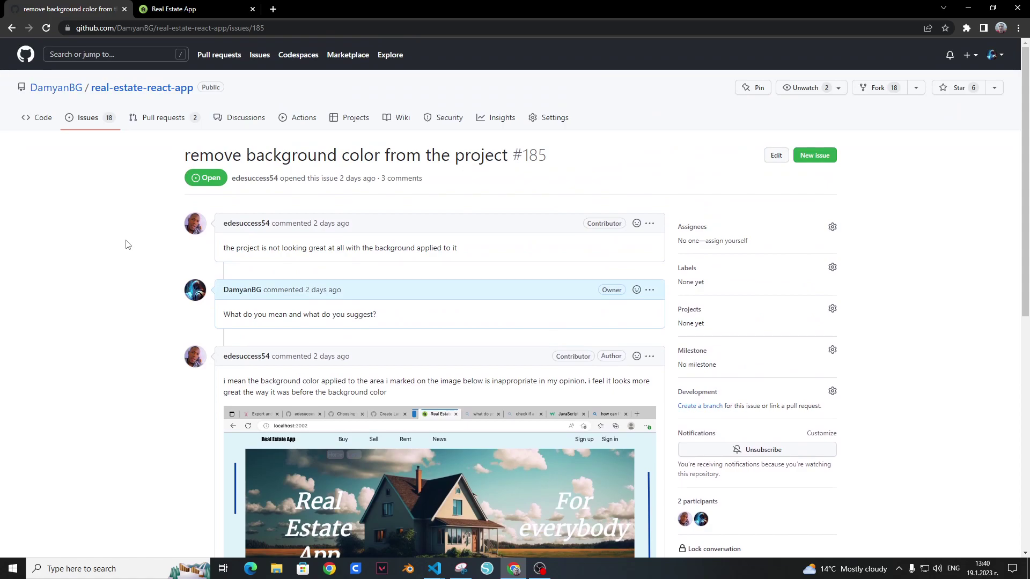
pyautogui.scroll(-8, 128, 245)
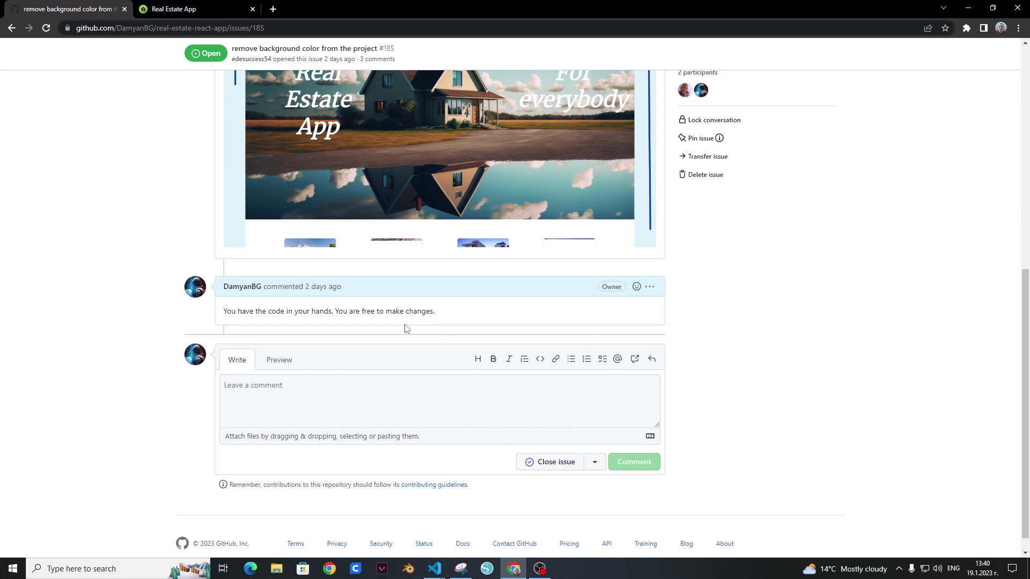
pyautogui.scroll(2, 311, 257)
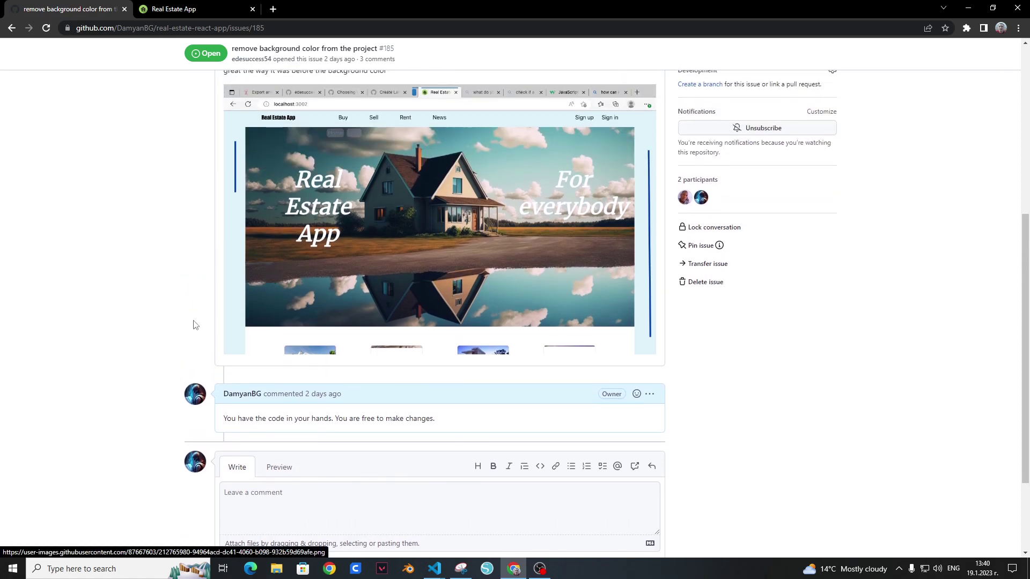
pyautogui.scroll(6, 203, 319)
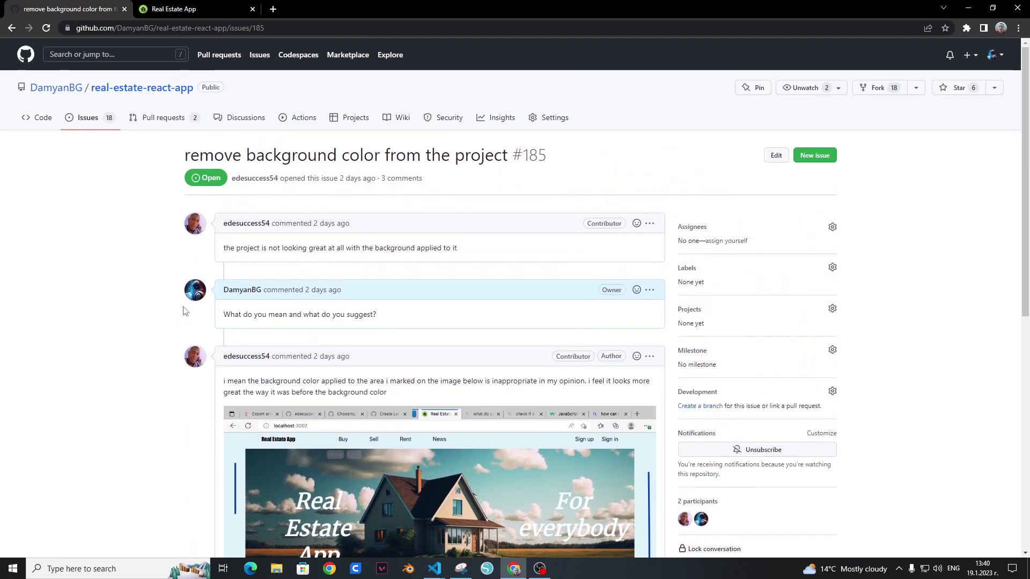
# Step: Open and read the UI project packages issue #189, then go back
pyautogui.click(90, 121)
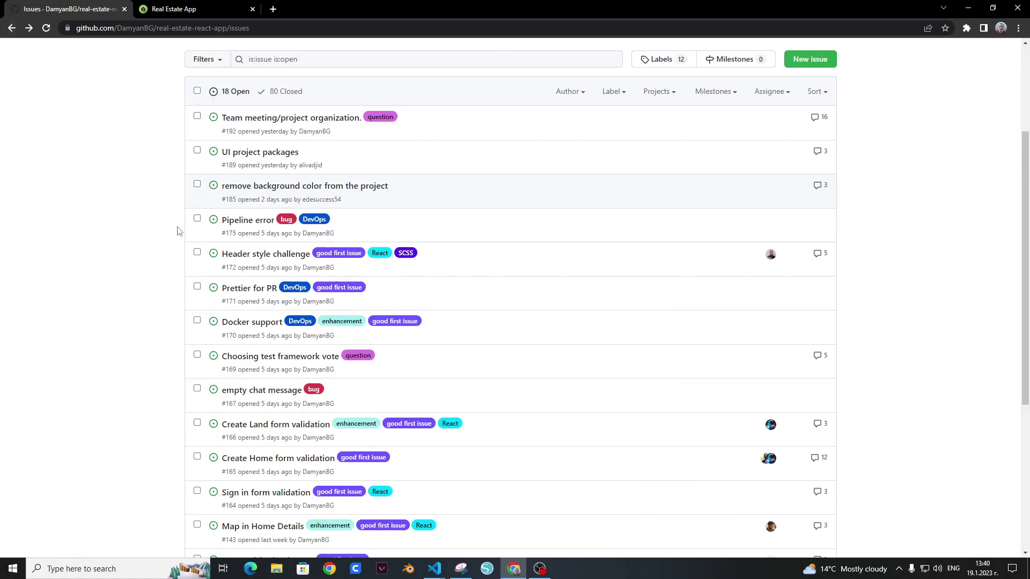
pyautogui.click(250, 156)
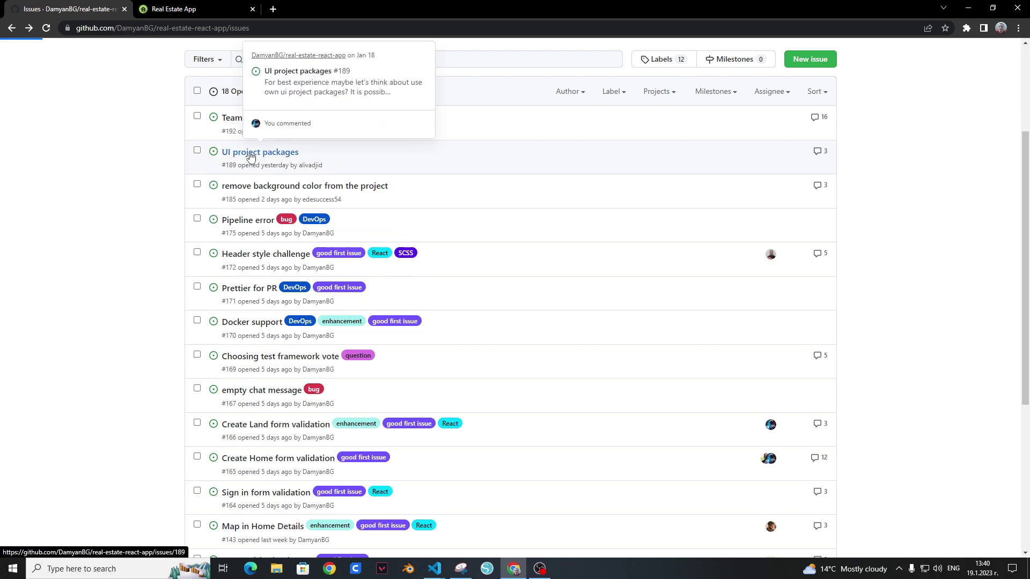
pyautogui.scroll(-7, 168, 217)
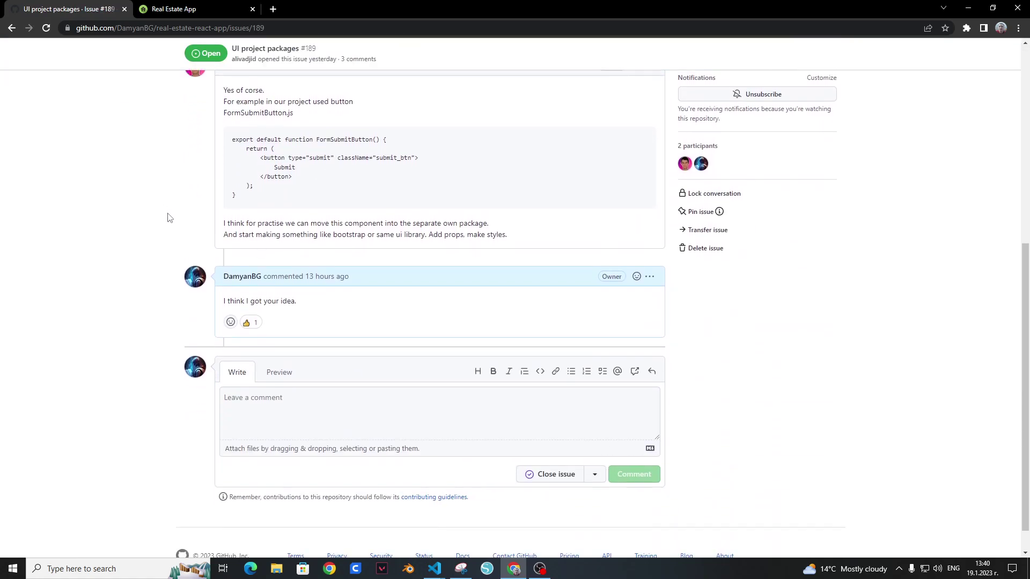
pyautogui.scroll(2, 123, 210)
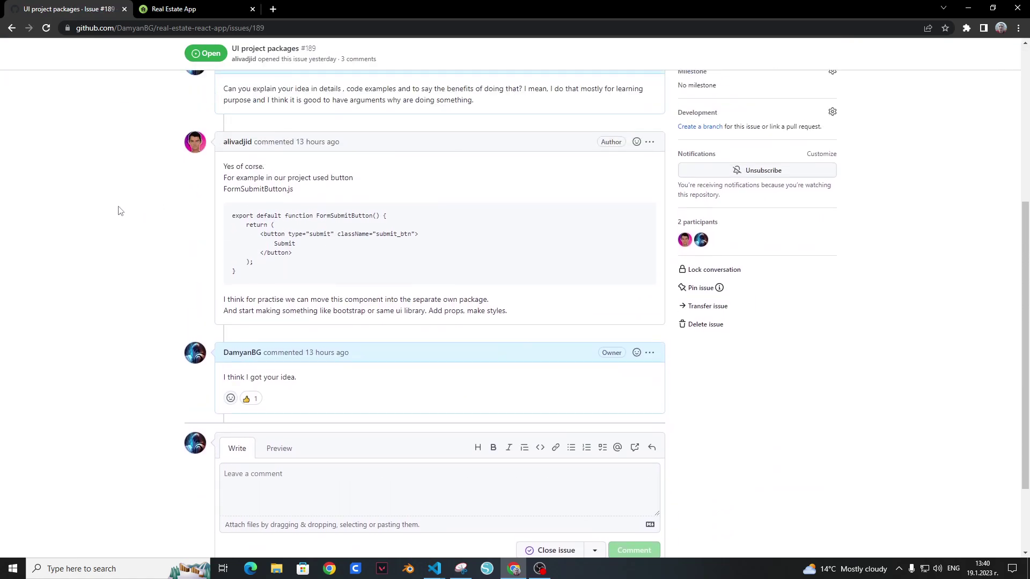
pyautogui.scroll(4, 119, 211)
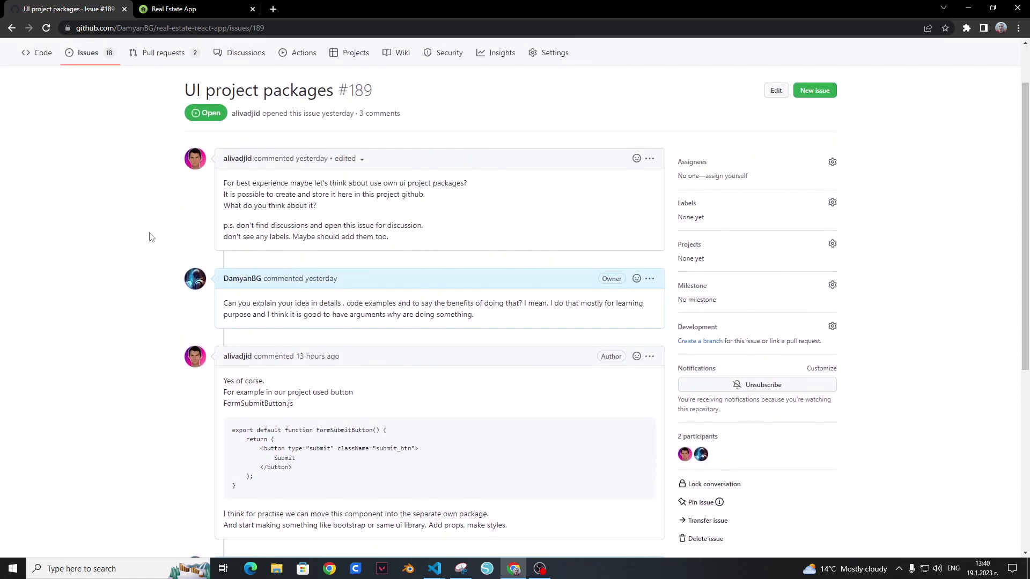
pyautogui.scroll(1, 152, 237)
pyautogui.click(12, 28)
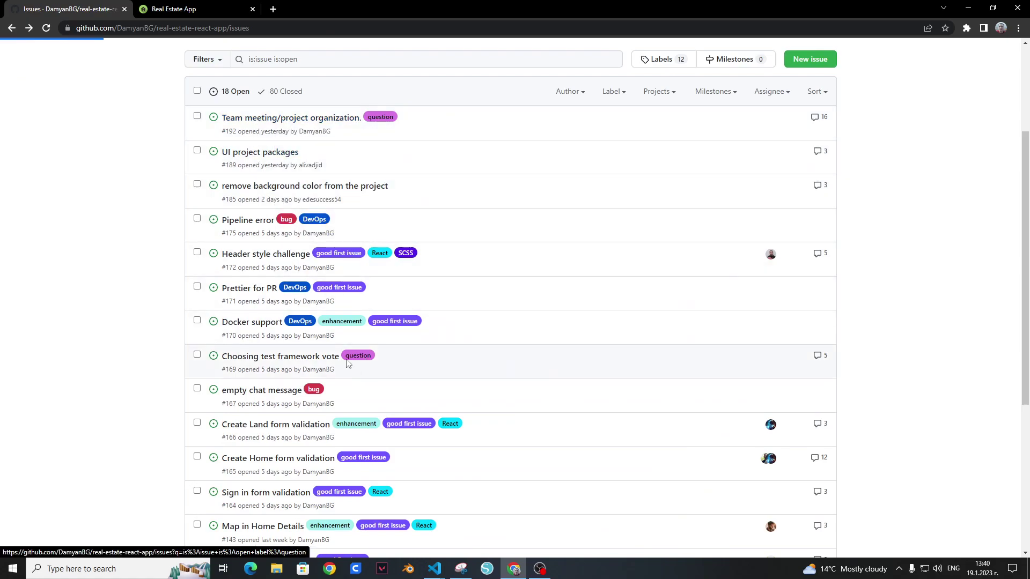
# Step: Read issue #192 Team meeting/project organization, then return to the issues list
pyautogui.hotkey('alt', 'Right')
pyautogui.scroll(-20, 475, 335)
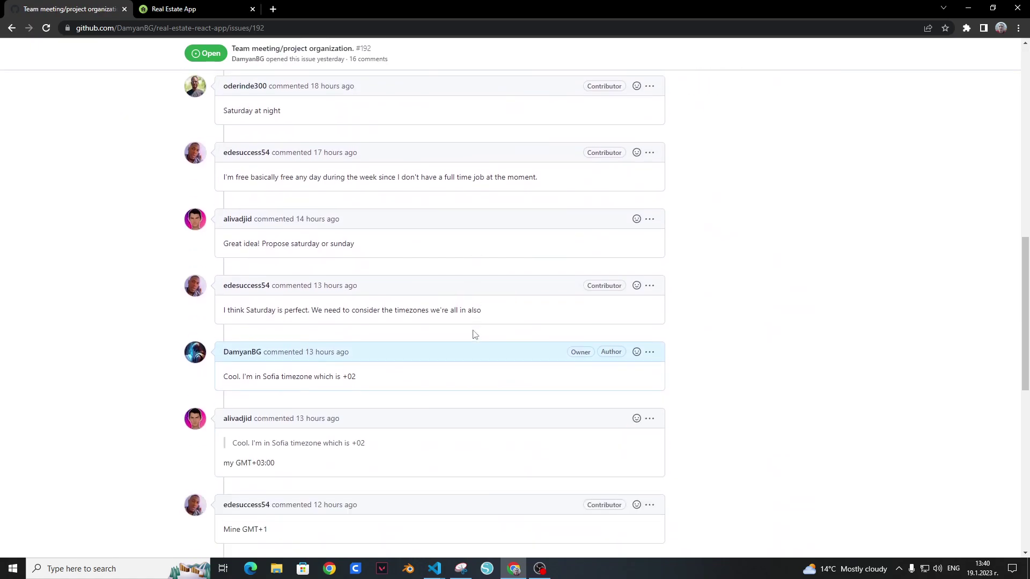
pyautogui.scroll(-8, 474, 335)
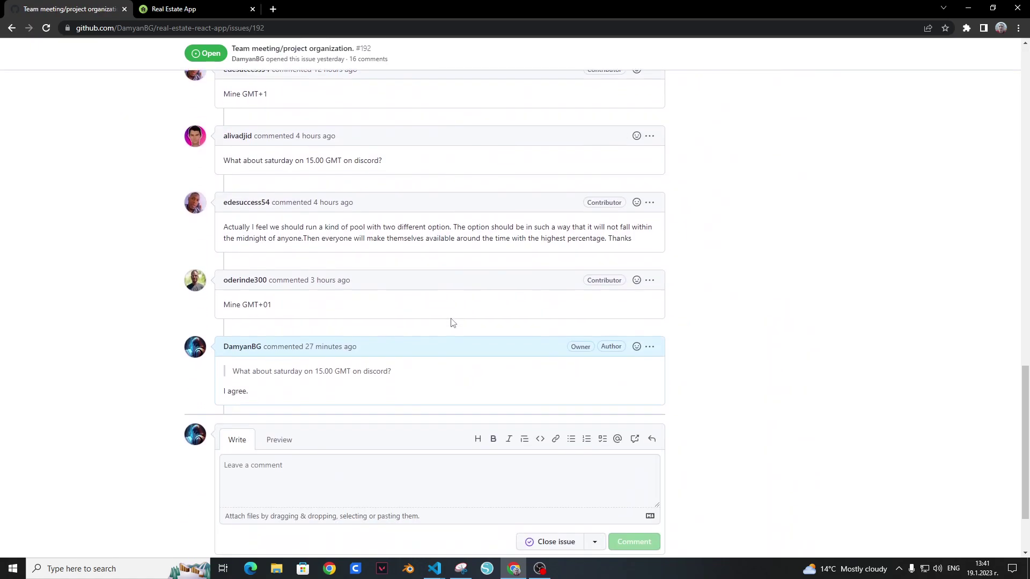
pyautogui.scroll(20, 452, 321)
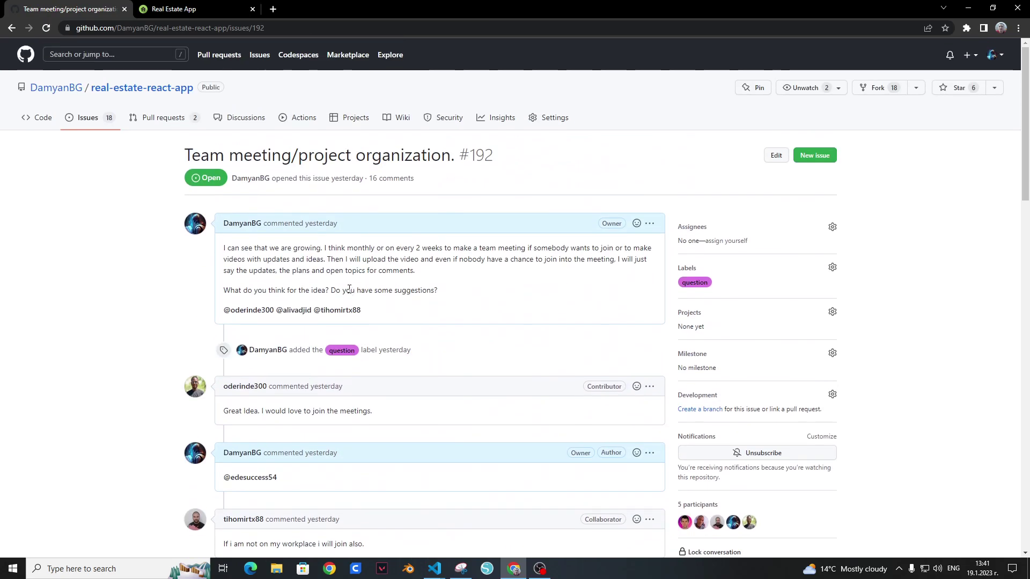
pyautogui.click(88, 118)
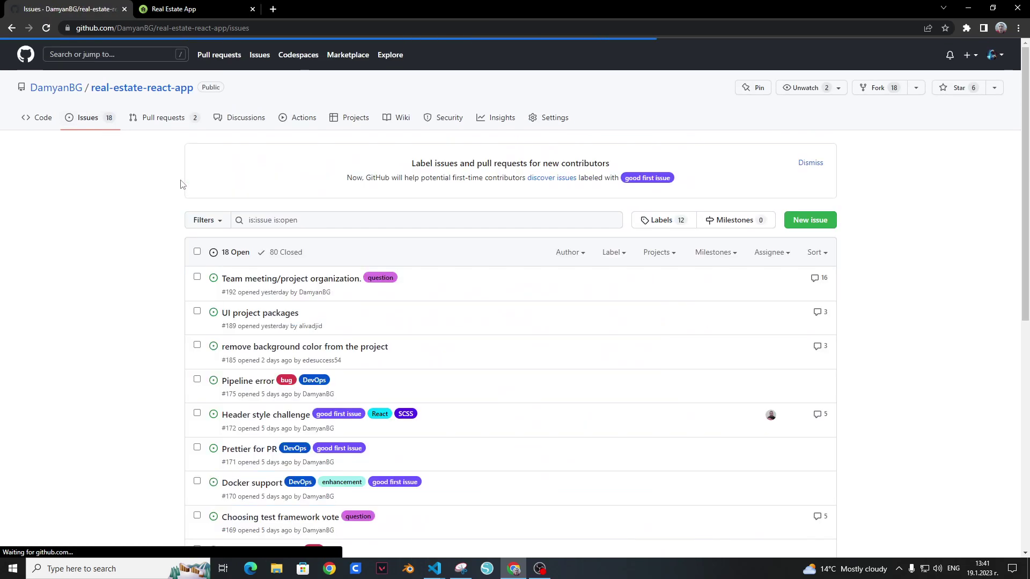
# Step: Return to the Real Estate App's localhost:3000 home page via the logo
pyautogui.hotkey('ctrl', 'Tab')
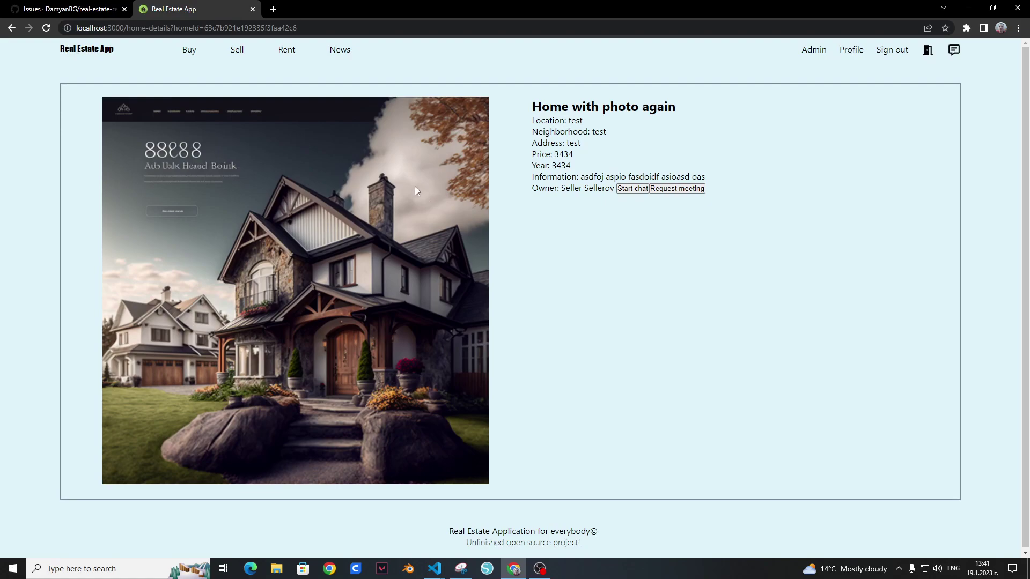
pyautogui.click(104, 52)
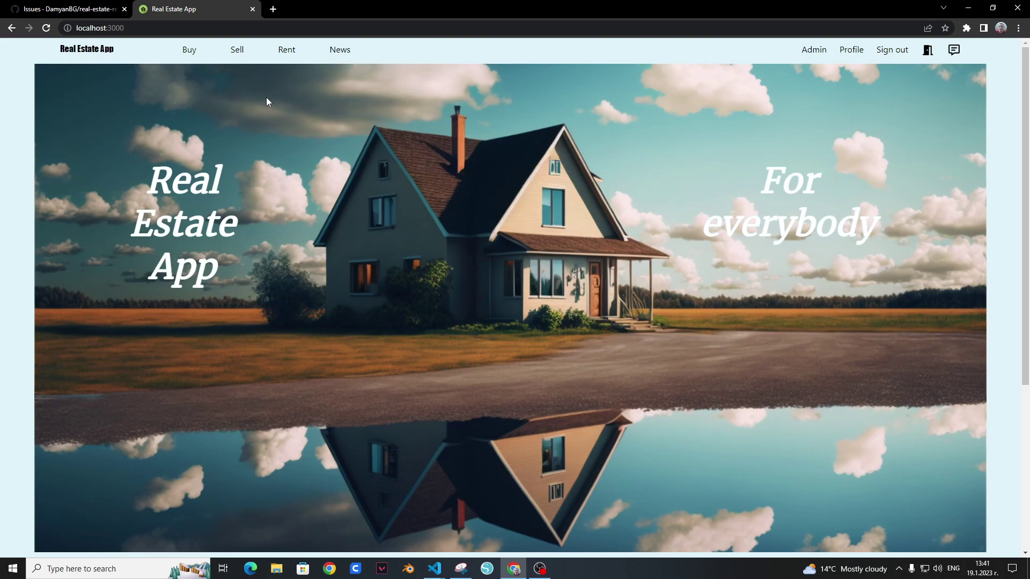
pyautogui.click(539, 568)
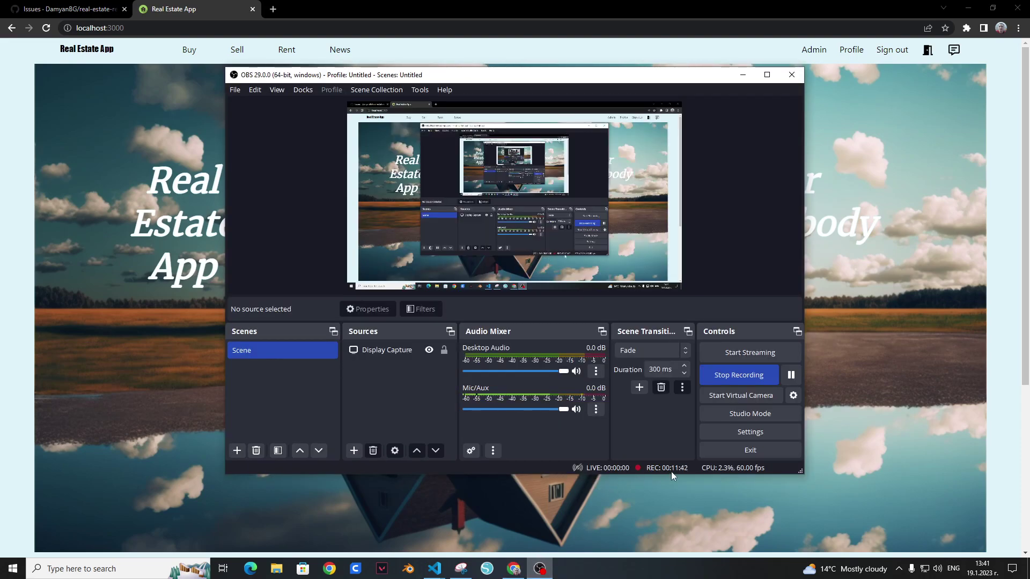
pyautogui.click(423, 7)
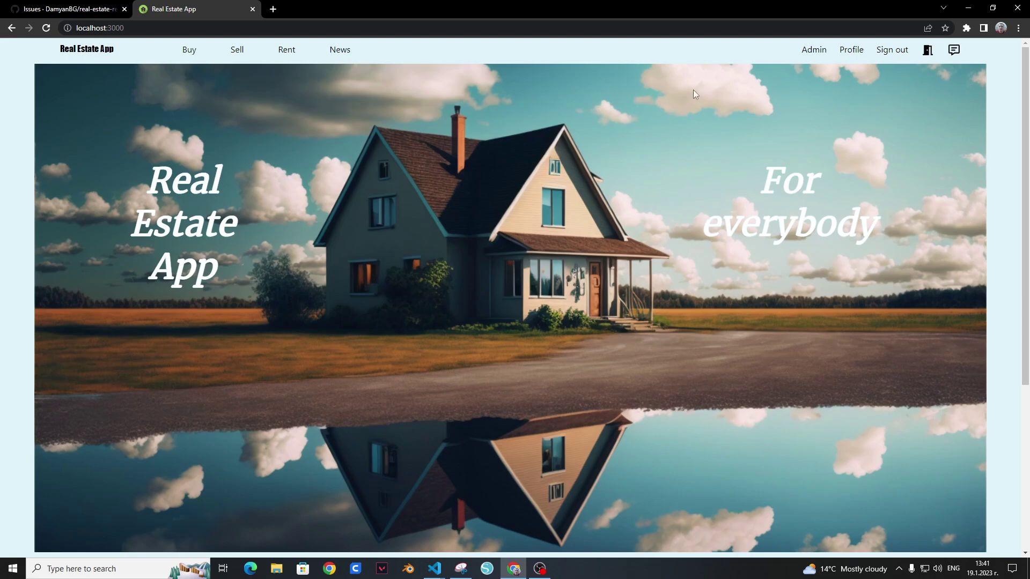
# Step: Open the Big home listing from Homes for sale and select its detail lines
pyautogui.moveTo(191, 54)
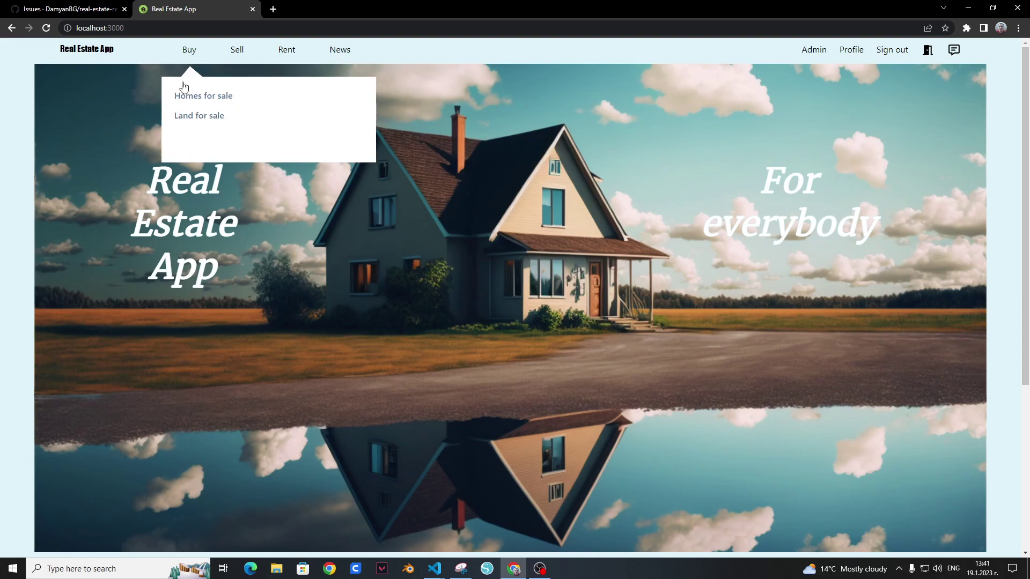
pyautogui.click(185, 94)
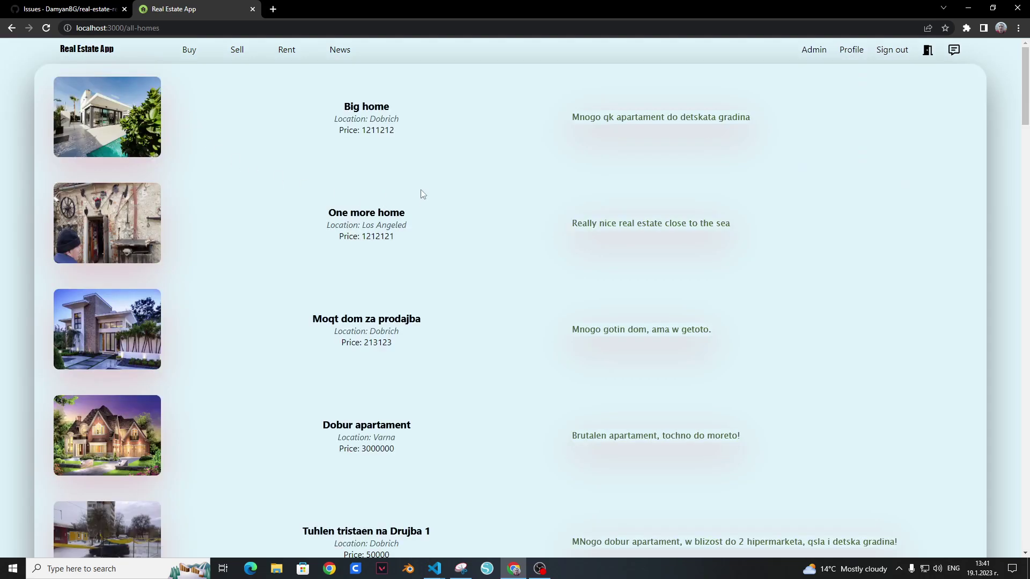
pyautogui.click(375, 116)
pyautogui.moveTo(534, 127); pyautogui.dragTo(691, 178)
pyautogui.click(764, 210)
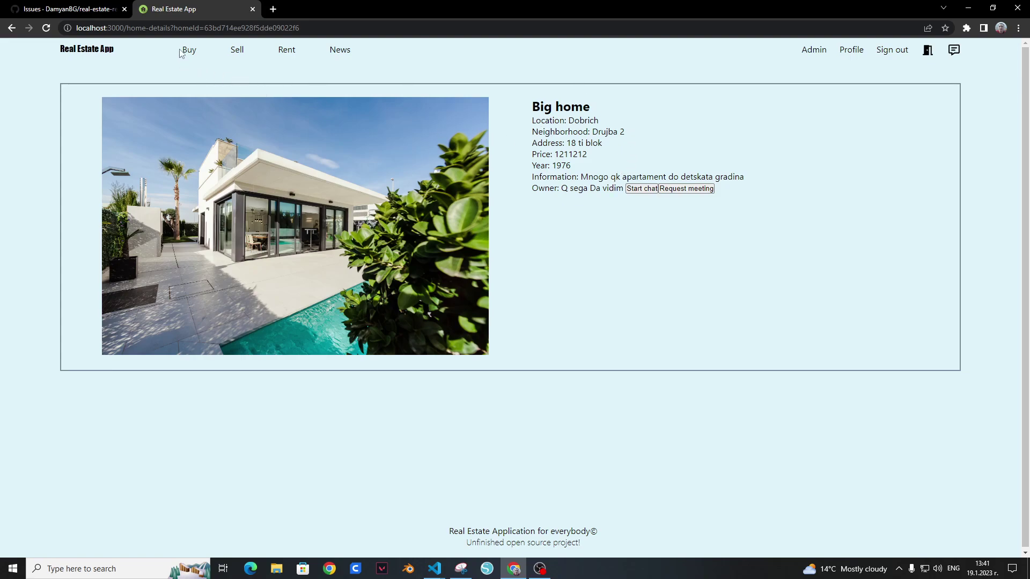
# Step: Try Sell > Sell Home, getting the seller-role upgrade warning
pyautogui.moveTo(186, 53)
pyautogui.moveTo(237, 60)
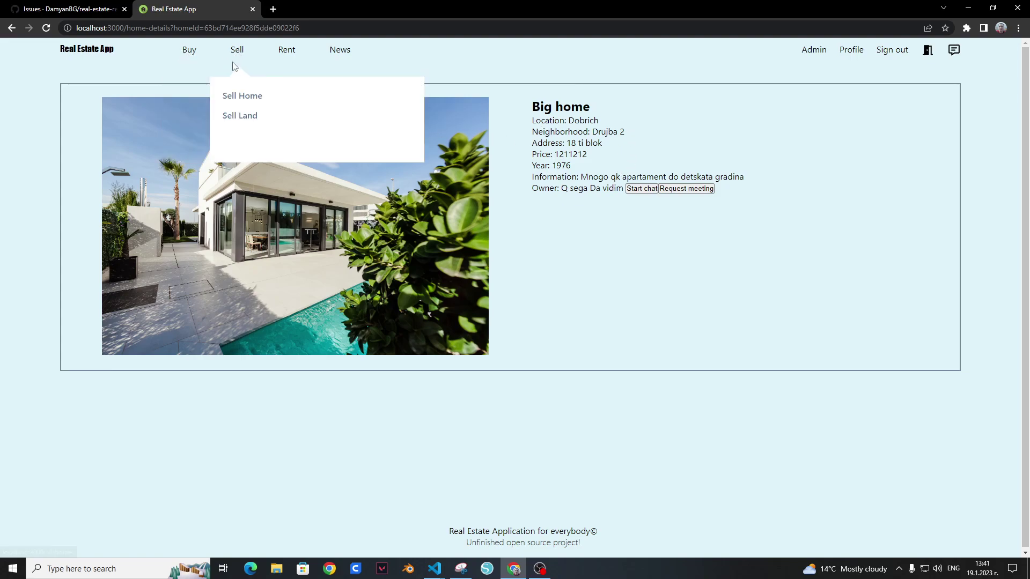
pyautogui.click(229, 95)
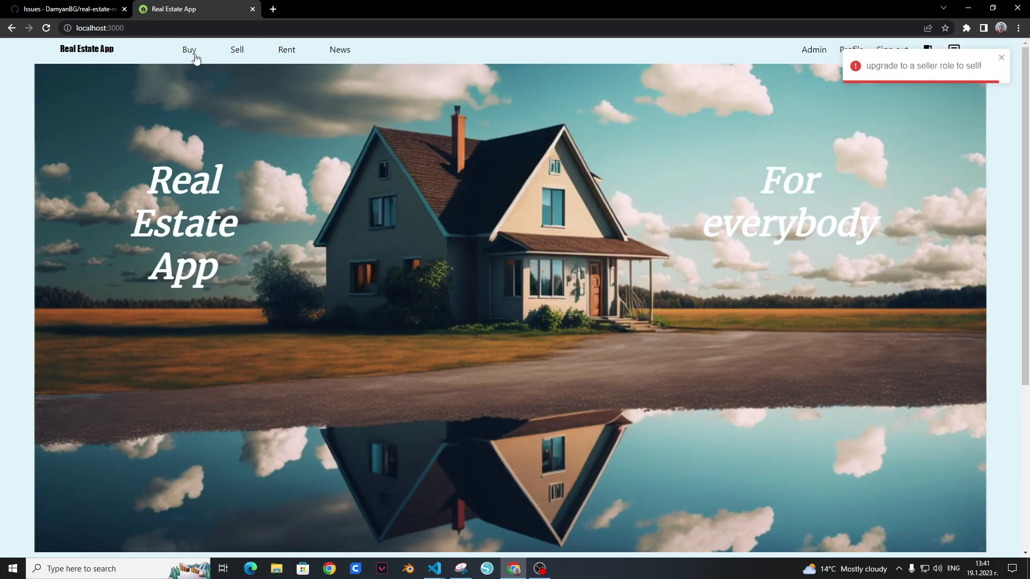
# Step: Reopen the Big home listing, then try Sell > Sell Land
pyautogui.moveTo(193, 56)
pyautogui.click(189, 93)
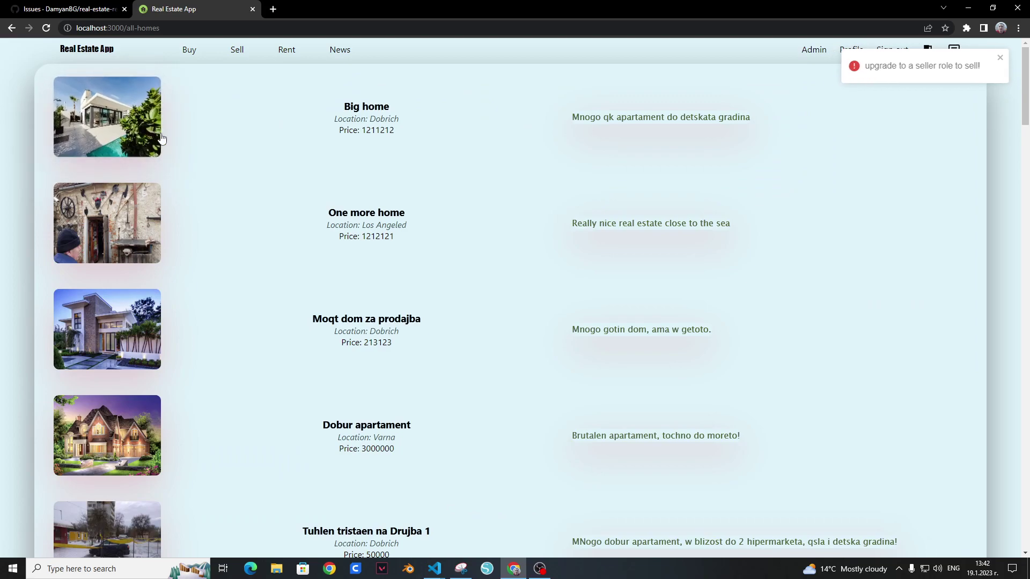
pyautogui.click(339, 115)
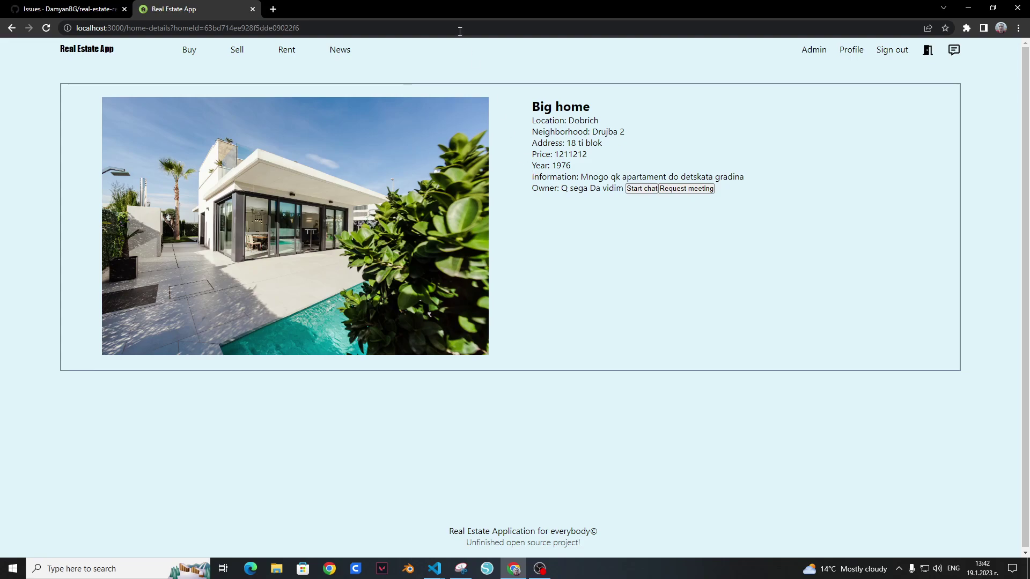
pyautogui.moveTo(243, 57)
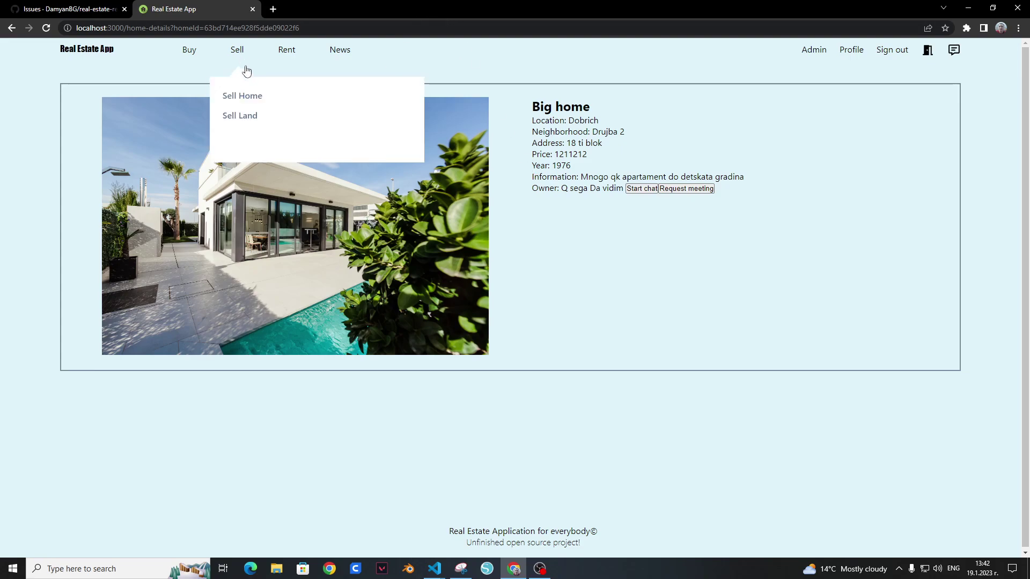
pyautogui.click(252, 119)
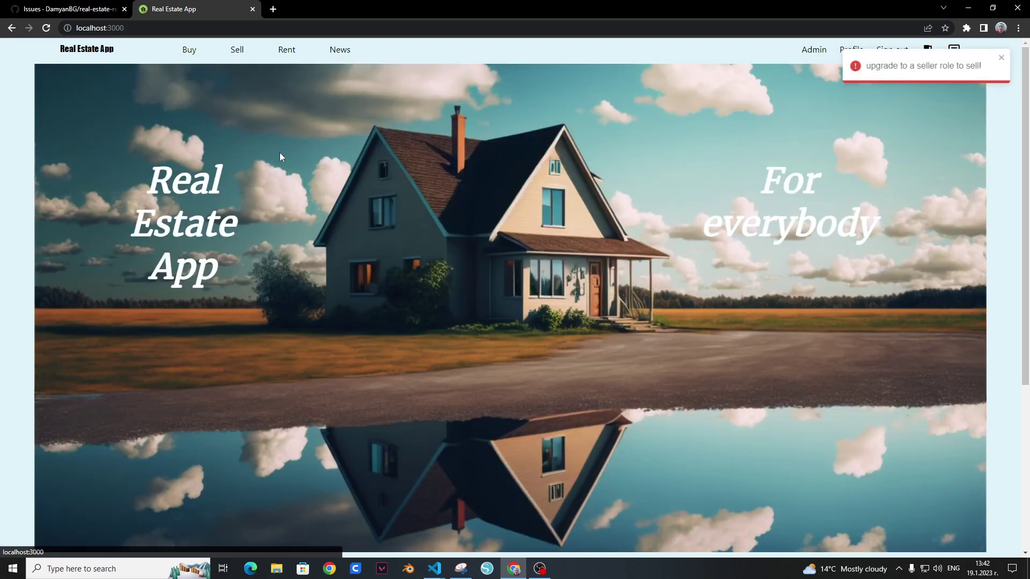
# Step: Open the Some new land listing's edit form from Land for sale, then go back
pyautogui.moveTo(192, 51)
pyautogui.click(215, 119)
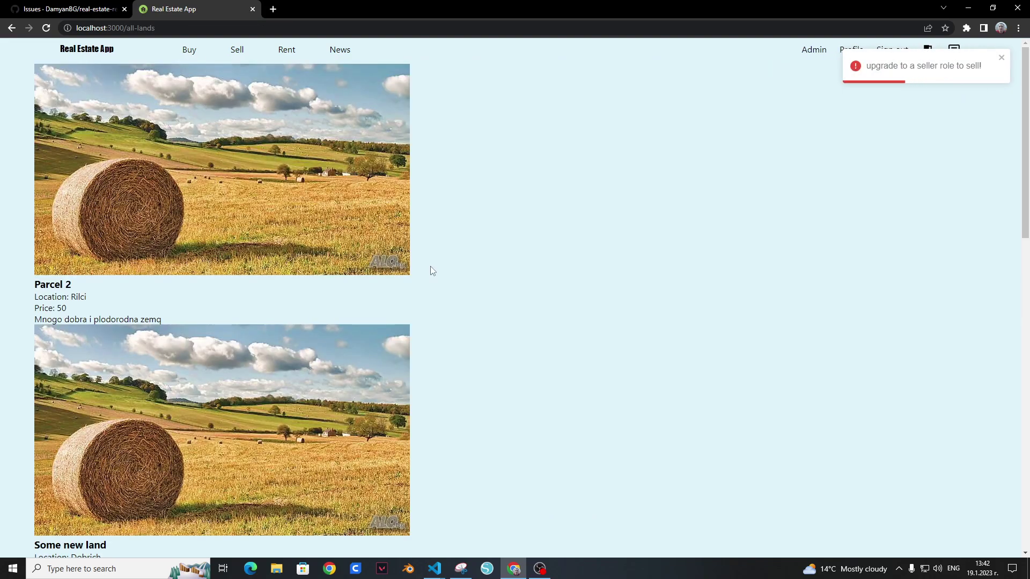
pyautogui.scroll(-4, 472, 408)
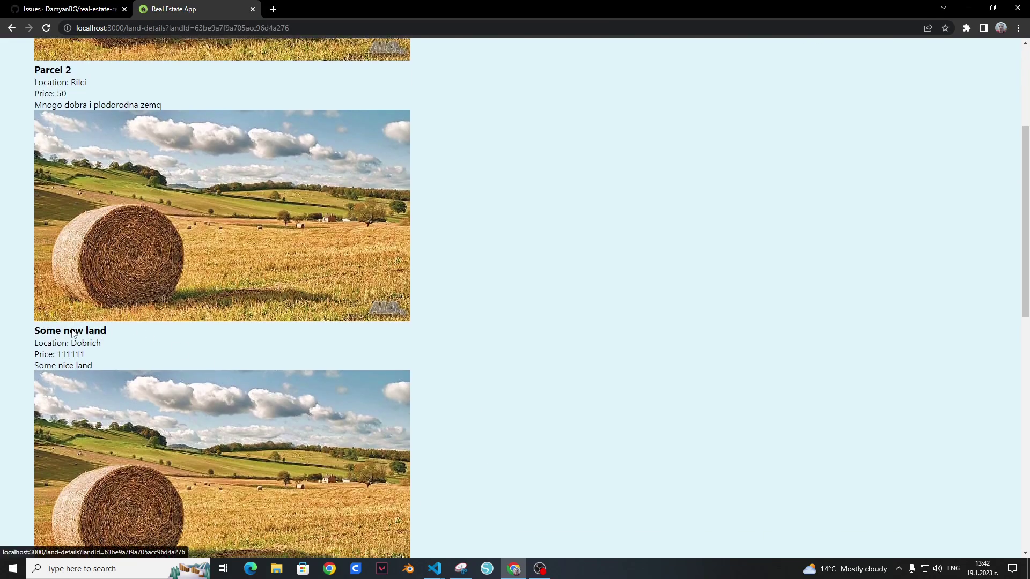
pyautogui.click(72, 331)
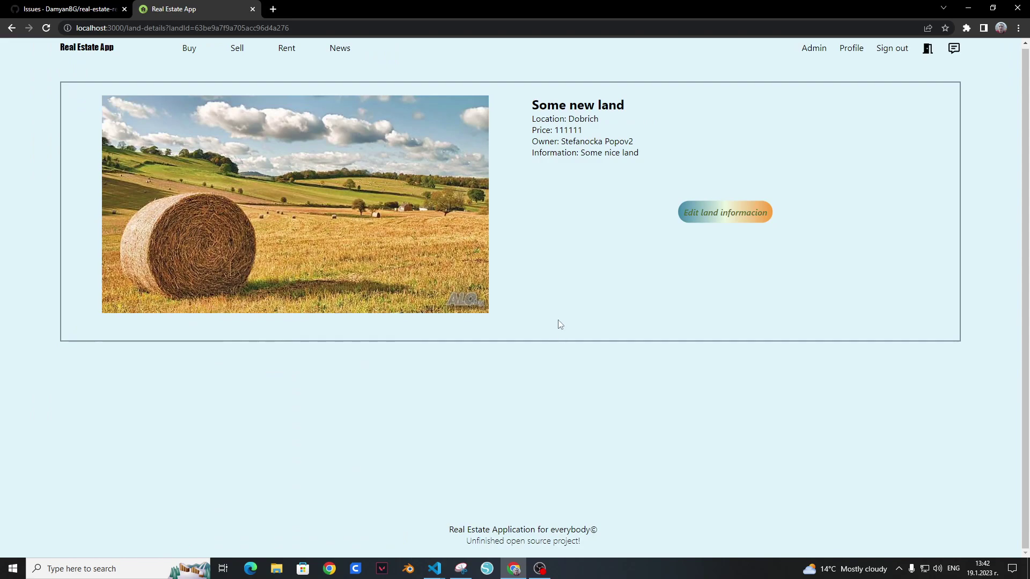
pyautogui.click(708, 211)
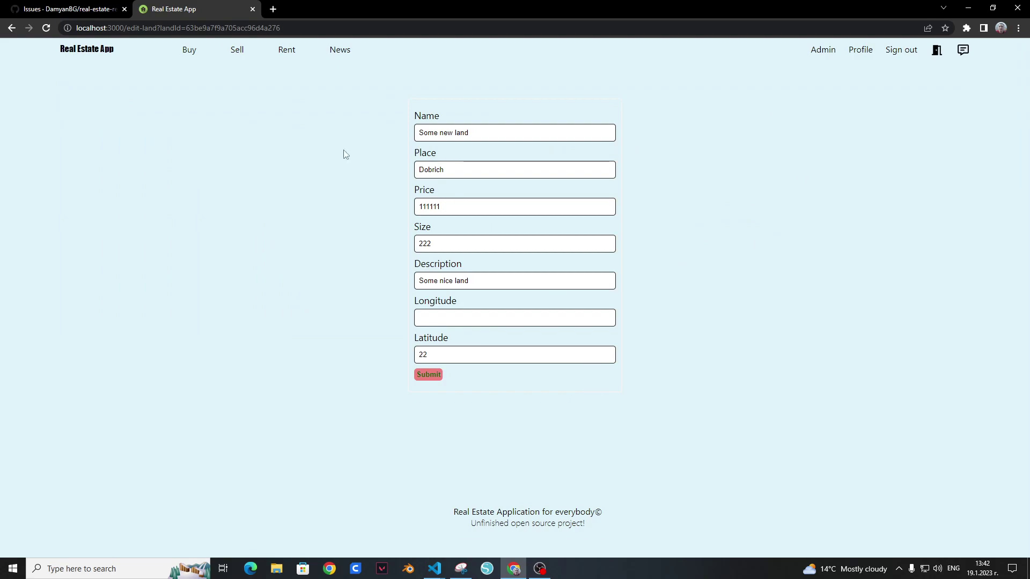
pyautogui.click(11, 28)
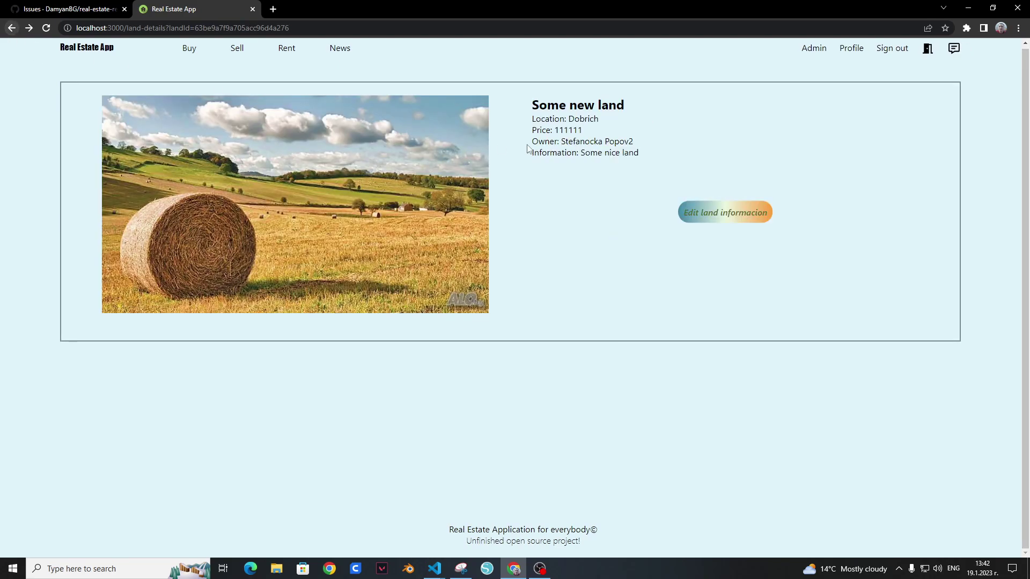
# Step: Sign out and open the edit form for the Parcel 2 land listing
pyautogui.click(892, 49)
pyautogui.moveTo(187, 50)
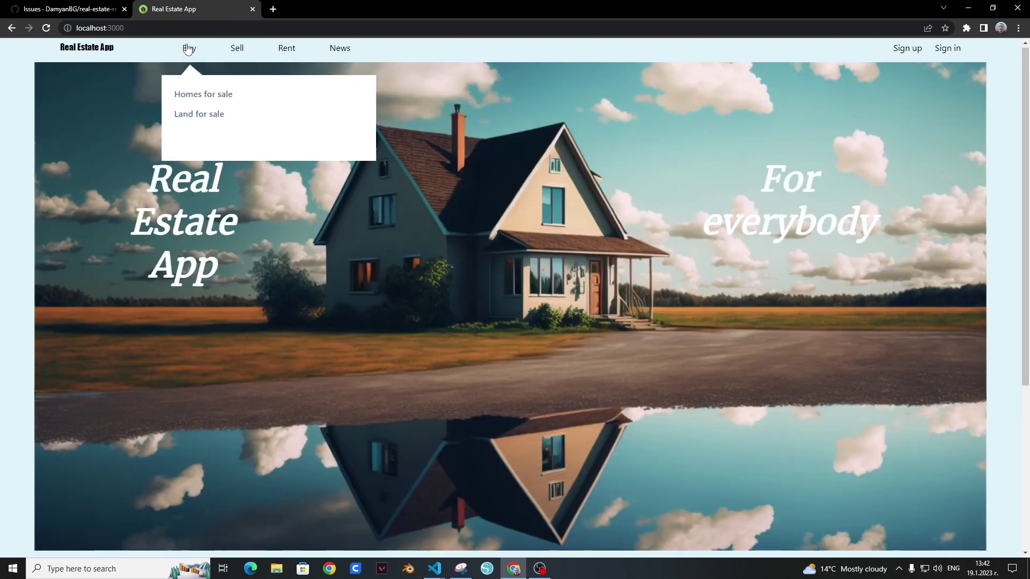
pyautogui.click(200, 115)
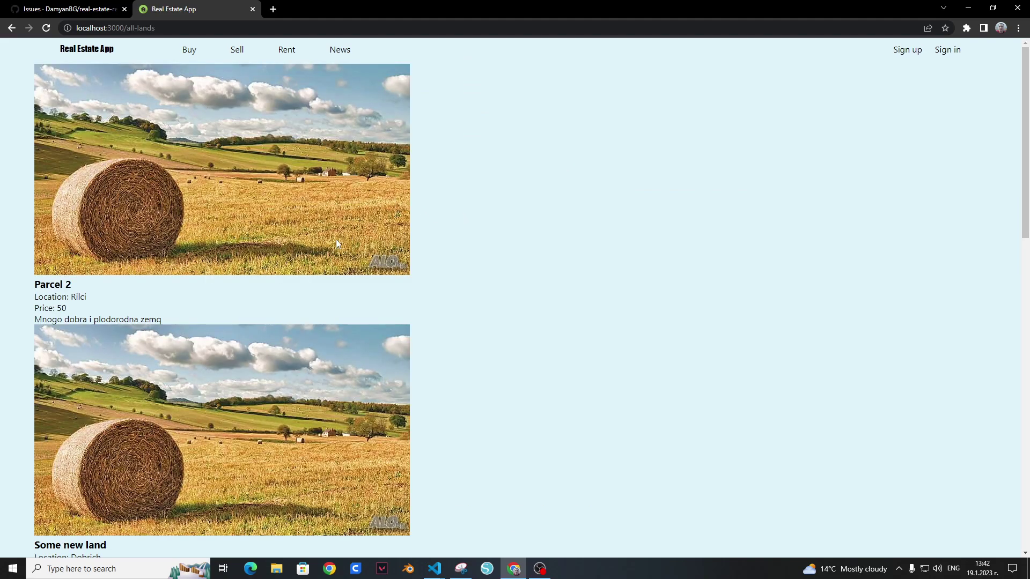
pyautogui.click(38, 285)
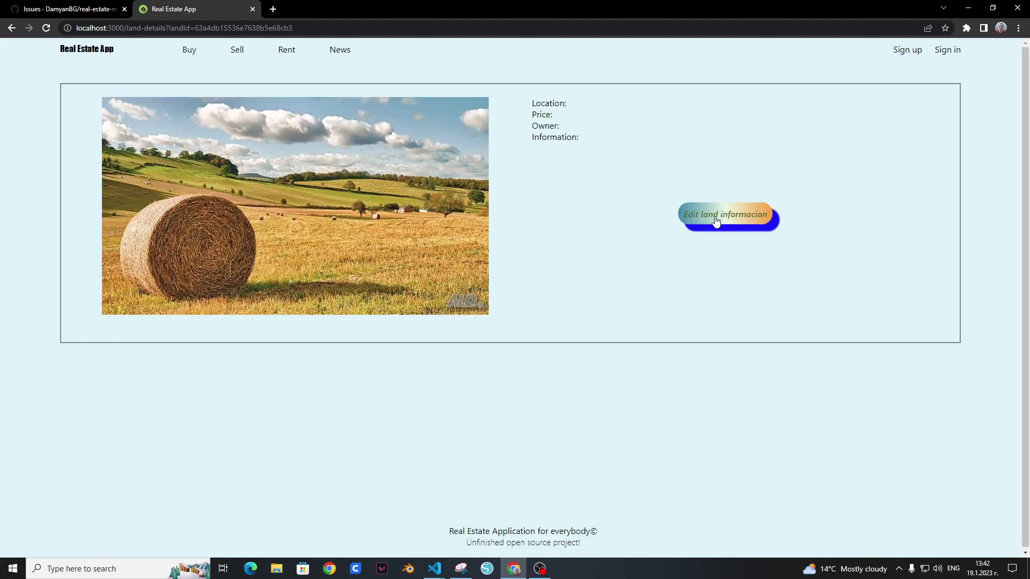
pyautogui.click(716, 220)
# Step: Inspect the first_name TypeError crash in the VS Code backend terminal
pyautogui.moveTo(455, 559)
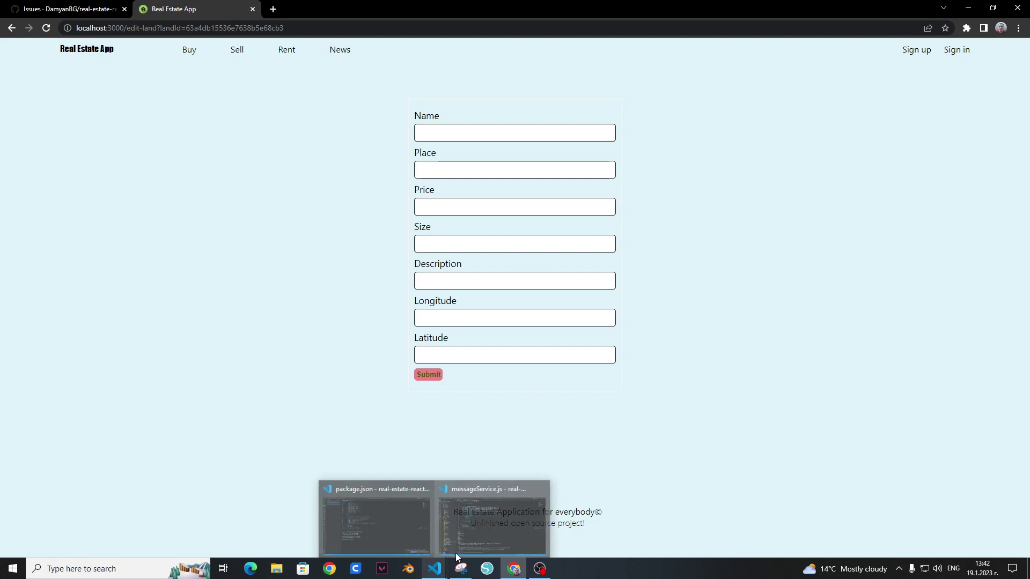
pyautogui.click(475, 523)
pyautogui.moveTo(261, 440); pyautogui.dragTo(502, 528)
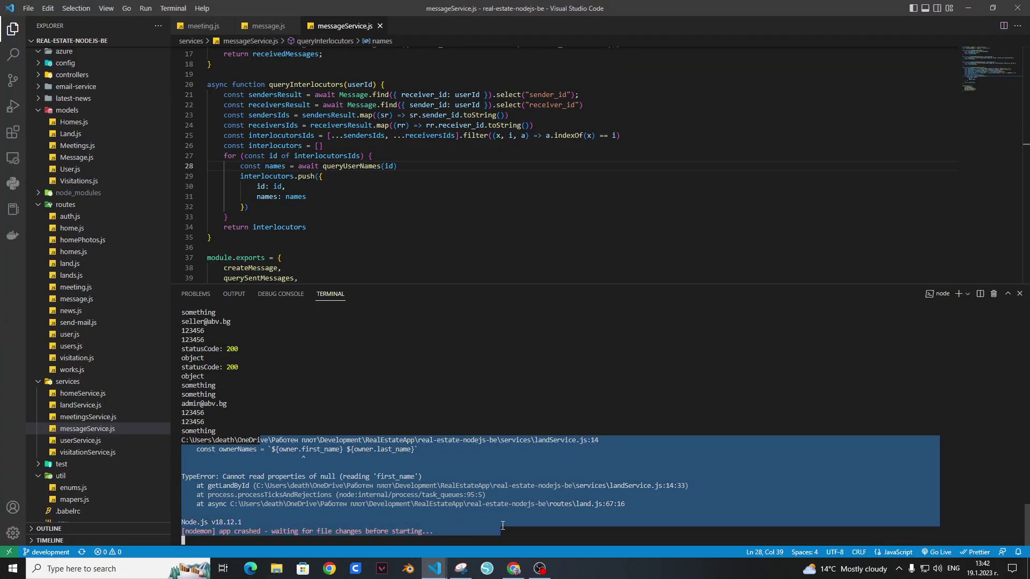
pyautogui.click(502, 526)
pyautogui.click(435, 568)
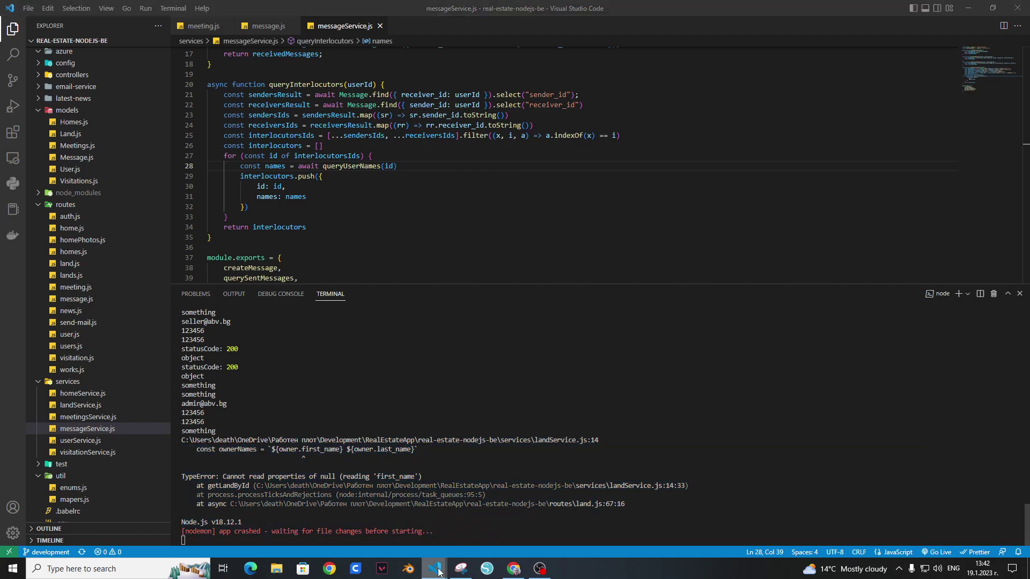
pyautogui.click(413, 542)
# Step: Start a new GitHub issue titled 'Edit Land bug'
pyautogui.click(507, 568)
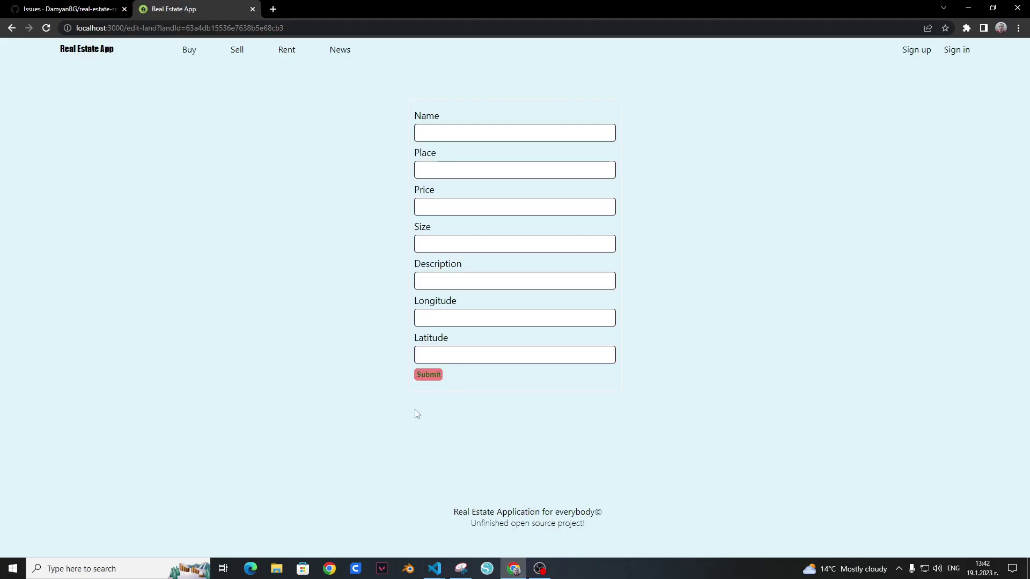
pyautogui.click(59, 9)
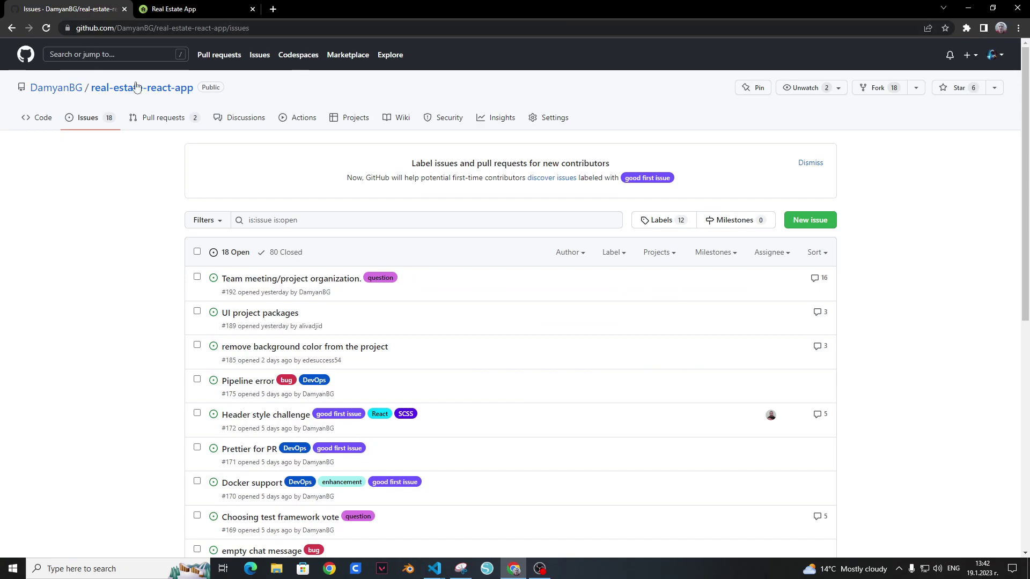
pyautogui.click(800, 221)
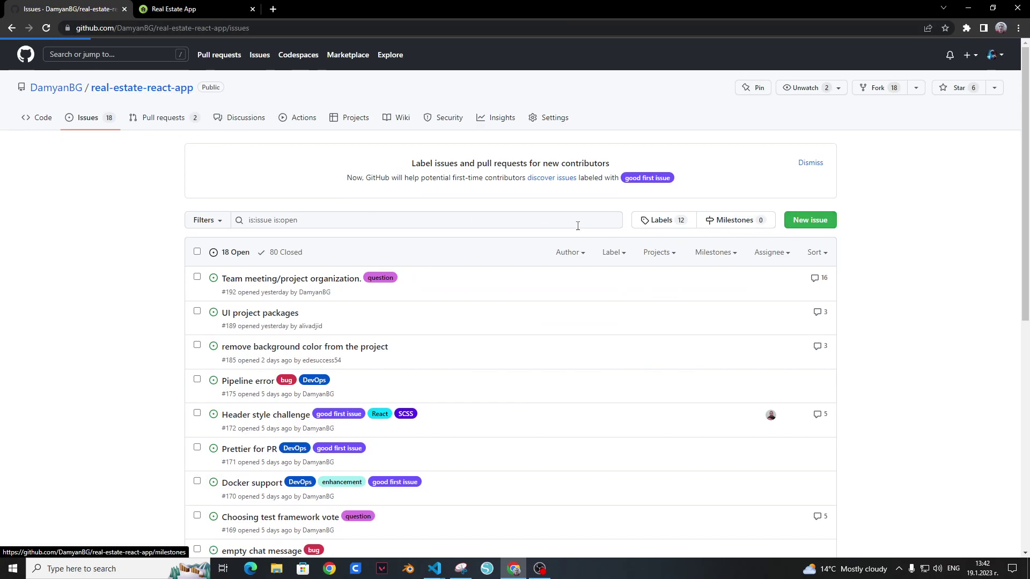
pyautogui.write('I')
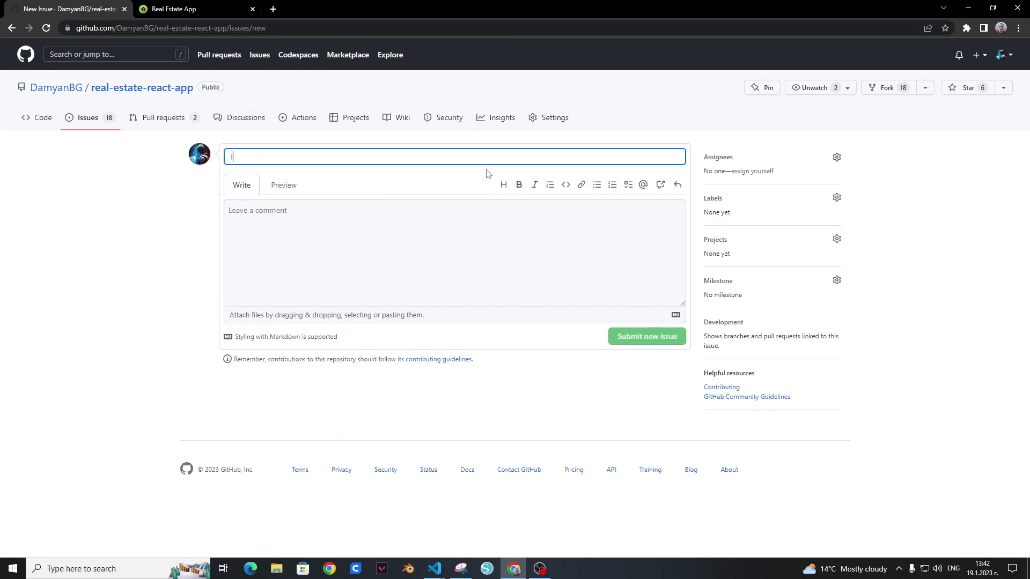
pyautogui.write('f the user is')
pyautogui.press('BackSpace')
pyautogui.press('BackSpace')
pyautogui.press('BackSpace')
pyautogui.press('BackSpace')
pyautogui.press('BackSpace')
pyautogui.press('BackSpace')
pyautogui.press('BackSpace')
pyautogui.press('BackSpace')
pyautogui.press('BackSpace')
pyautogui.press('BackSpace')
pyautogui.press('BackSpace')
pyautogui.press('BackSpace')
pyautogui.press('BackSpace')
pyautogui.press('BackSpace')
pyautogui.write('bug')
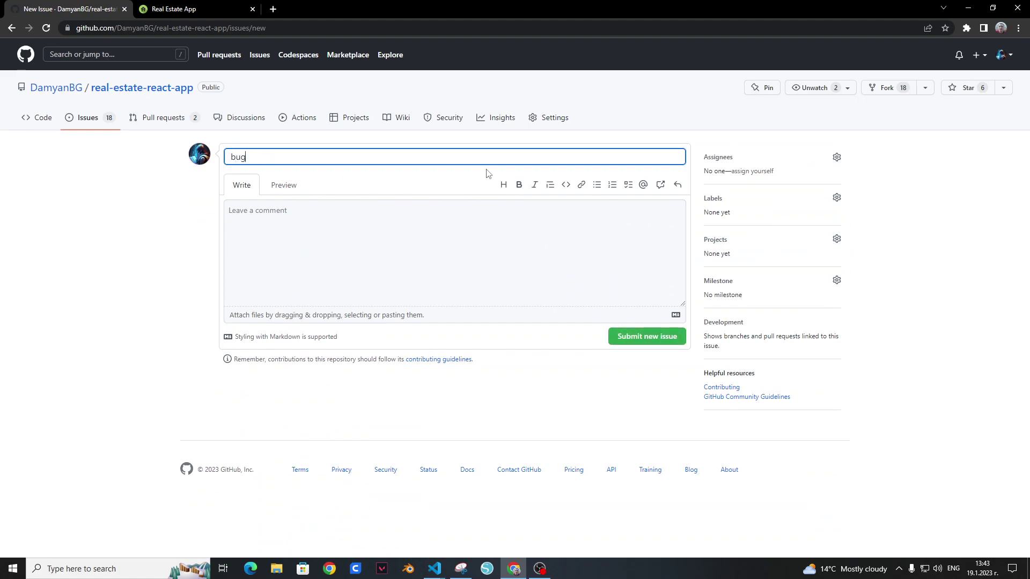
pyautogui.write(' fo')
pyautogui.press('BackSpace')
pyautogui.press('BackSpace')
pyautogui.press('BackSpace')
pyautogui.press('BackSpace')
pyautogui.press('BackSpace')
pyautogui.press('BackSpace')
pyautogui.write('Eid')
pyautogui.press('BackSpace')
pyautogui.press('BackSpace')
pyautogui.write('dit Land bug')
# Step: Describe that users can edit lands which do not belong to them
pyautogui.press('Tab')
pyautogui.press('Tab')
pyautogui.press('Tab')
pyautogui.write('When the user is not logge')
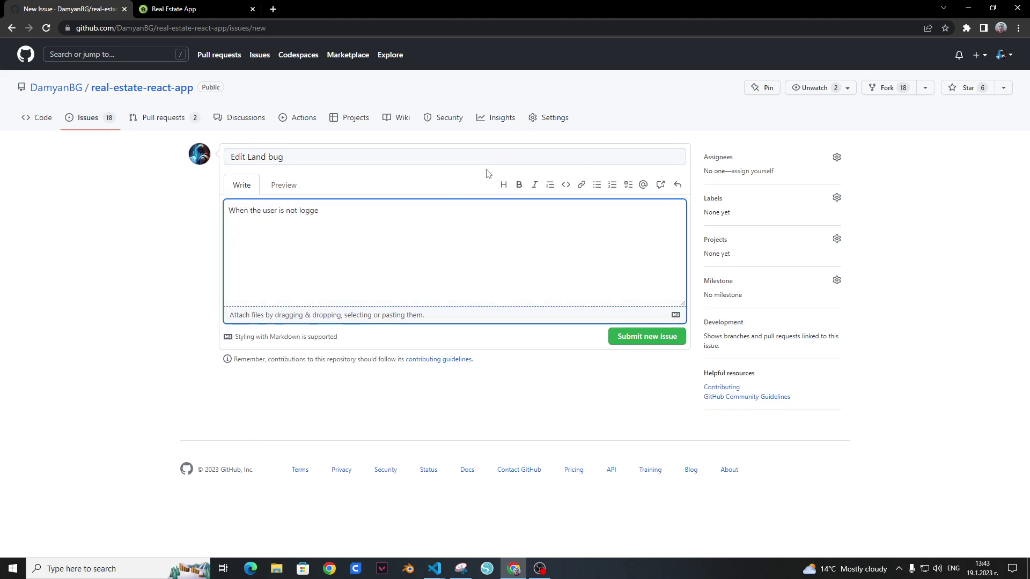
pyautogui.press('BackSpace')
pyautogui.press('BackSpace')
pyautogui.press('BackSpace')
pyautogui.press('BackSpace')
pyautogui.write('sign')
pyautogui.write('ed in he is able to ed')
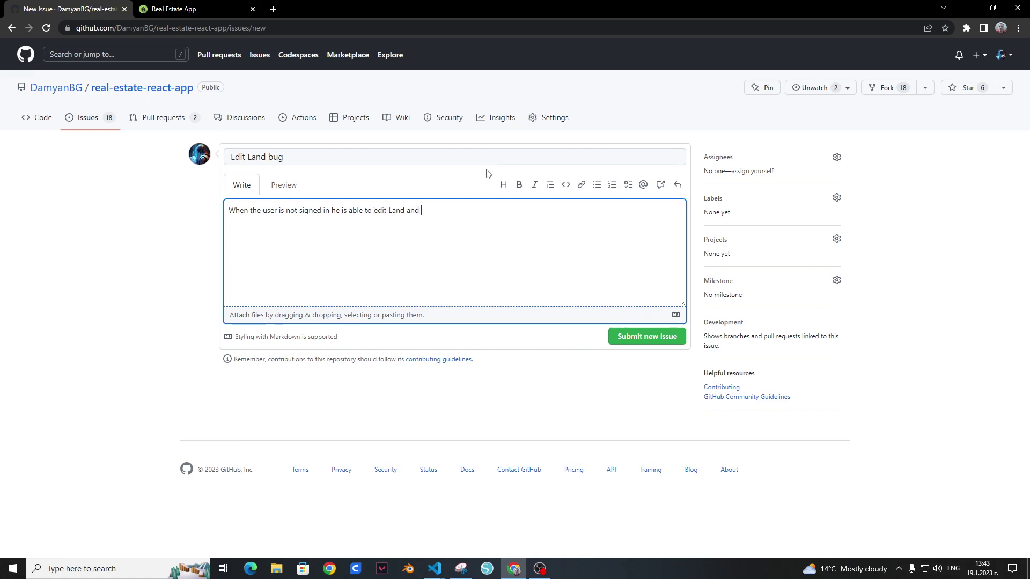
pyautogui.write('it Land and ')
pyautogui.write('Is')
pyautogui.write('signed ')
pyautogui.write('in user is')
pyautogui.write(' able to edit lan')
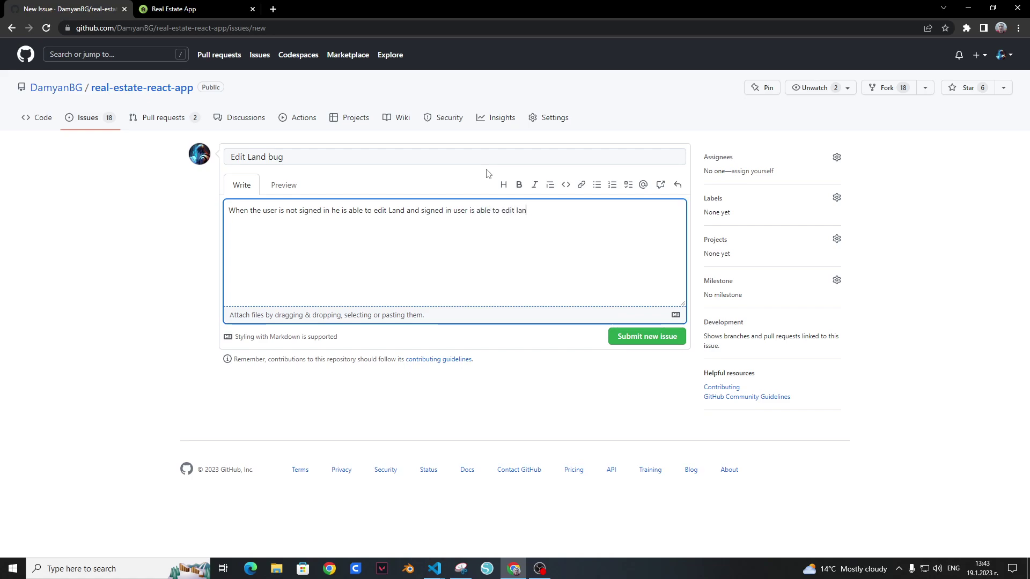
pyautogui.write('ds which do not belong to him.')
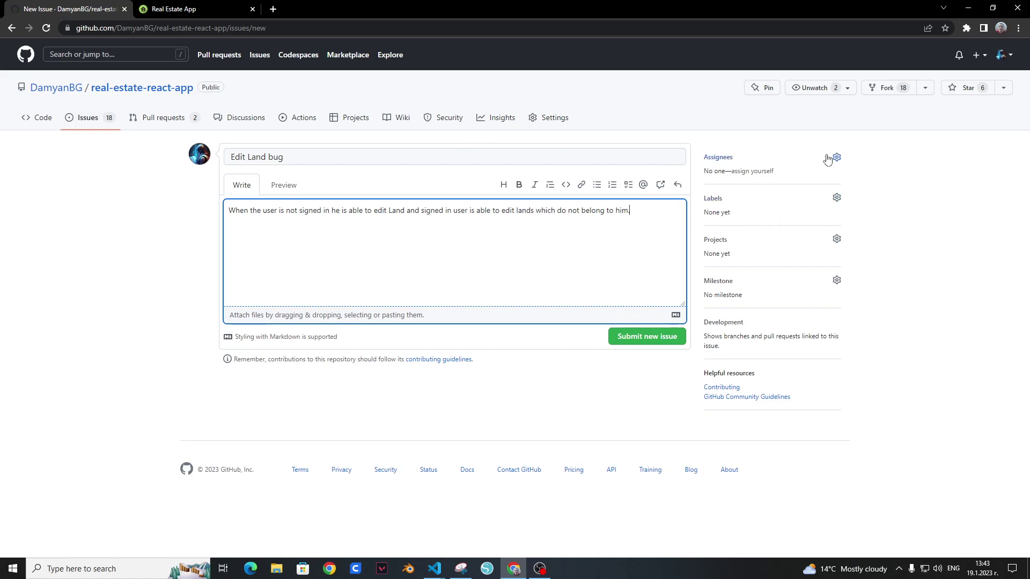
# Step: Add the bug, good first issue and React labels and submit the issue
pyautogui.click(836, 198)
pyautogui.click(781, 271)
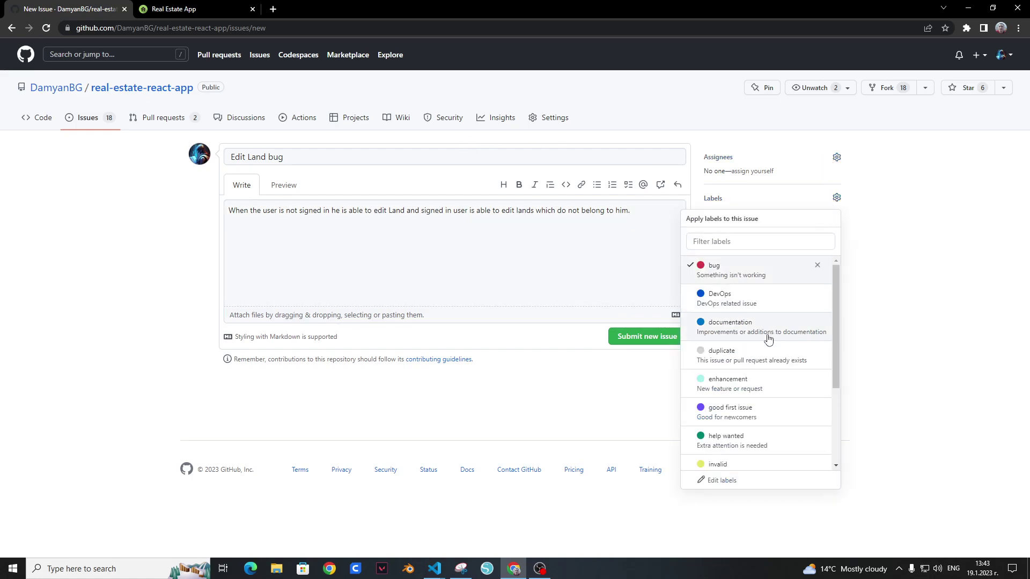
pyautogui.click(731, 408)
pyautogui.scroll(-2, 742, 424)
pyautogui.click(738, 410)
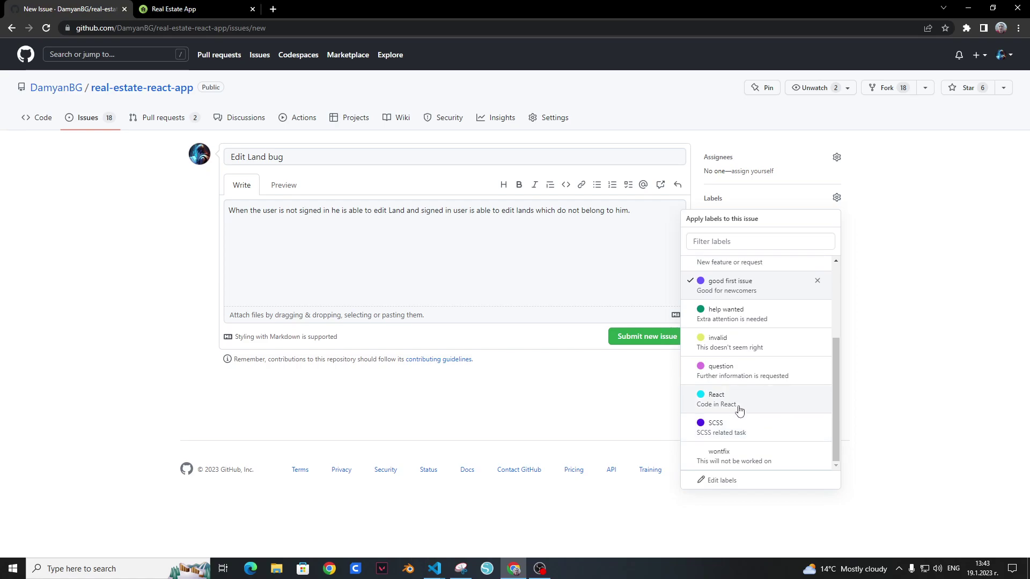
pyautogui.click(926, 362)
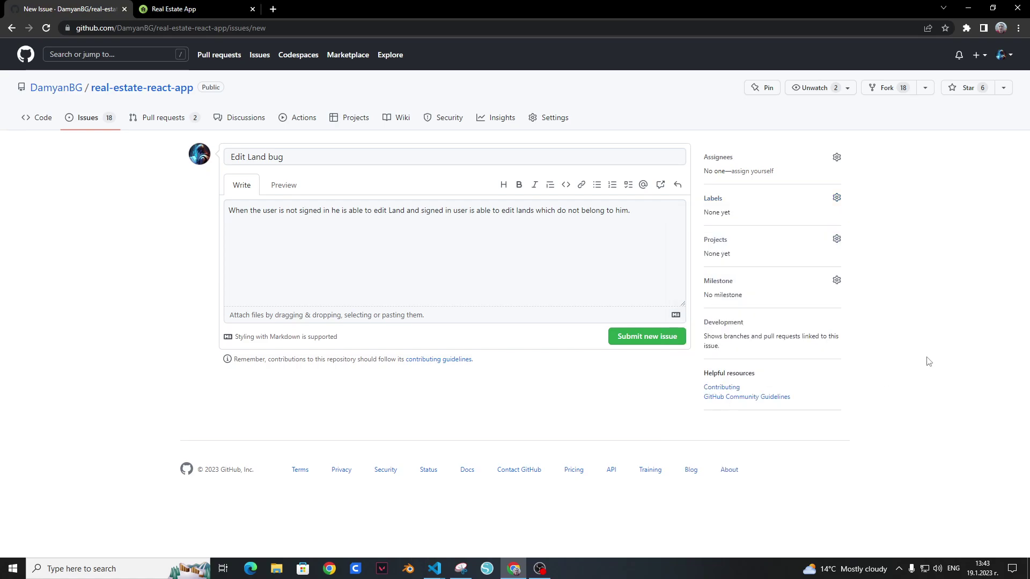
pyautogui.click(648, 338)
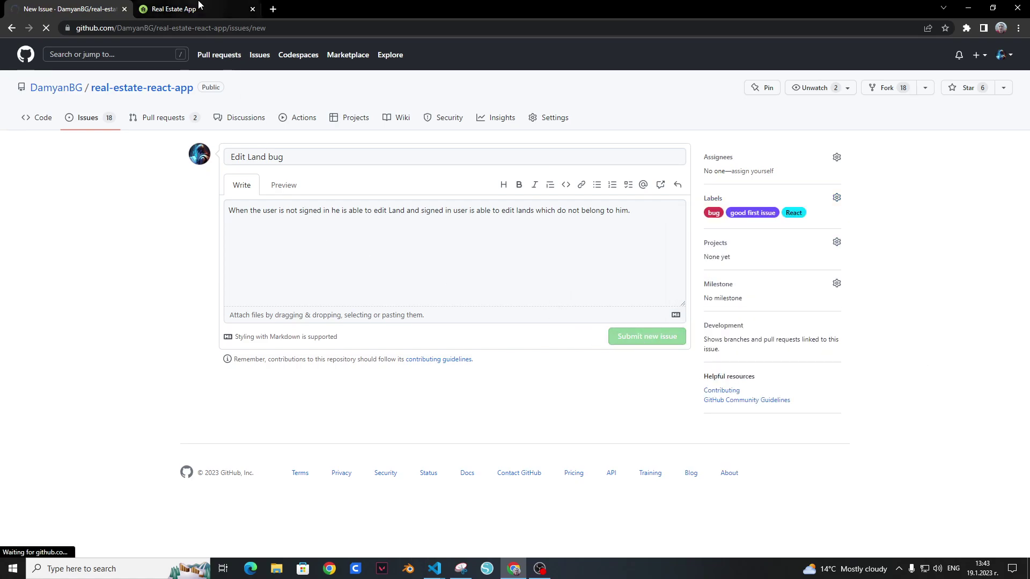
pyautogui.click(198, 7)
# Step: Return the Real Estate App to its home page, then open the GitHub repository's pull requests list
pyautogui.moveTo(232, 53)
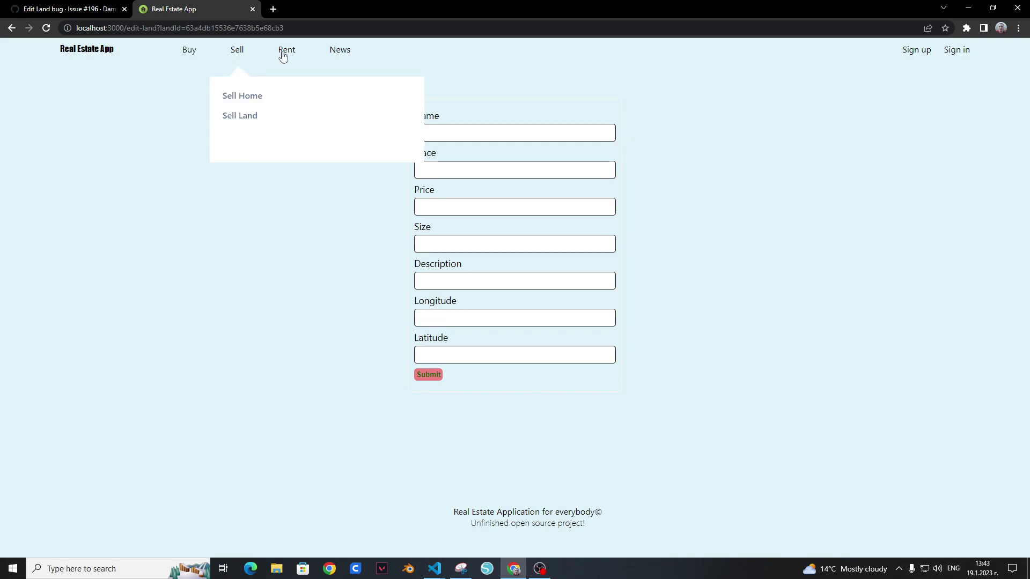
pyautogui.click(104, 49)
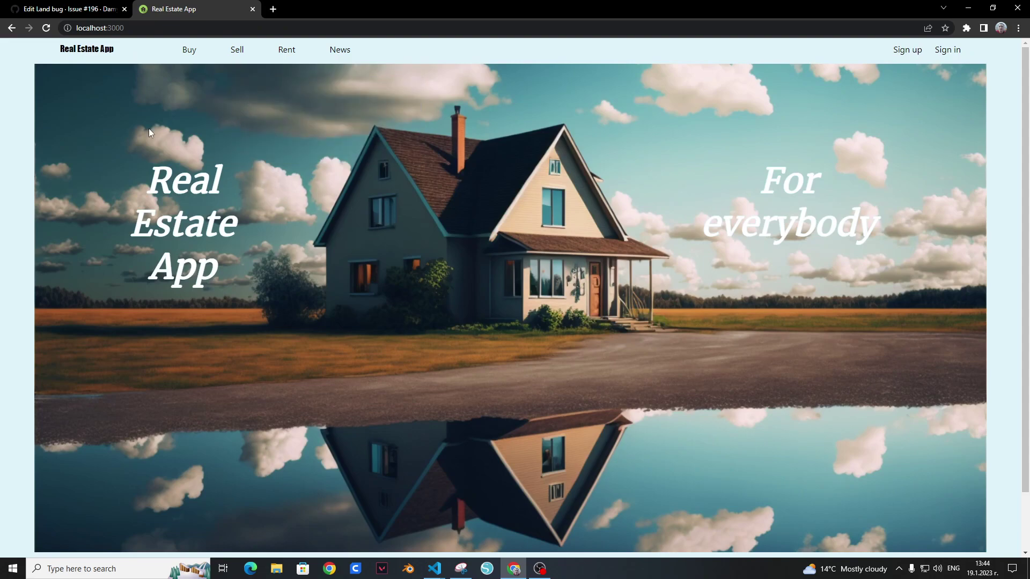
pyautogui.click(30, 7)
pyautogui.click(163, 117)
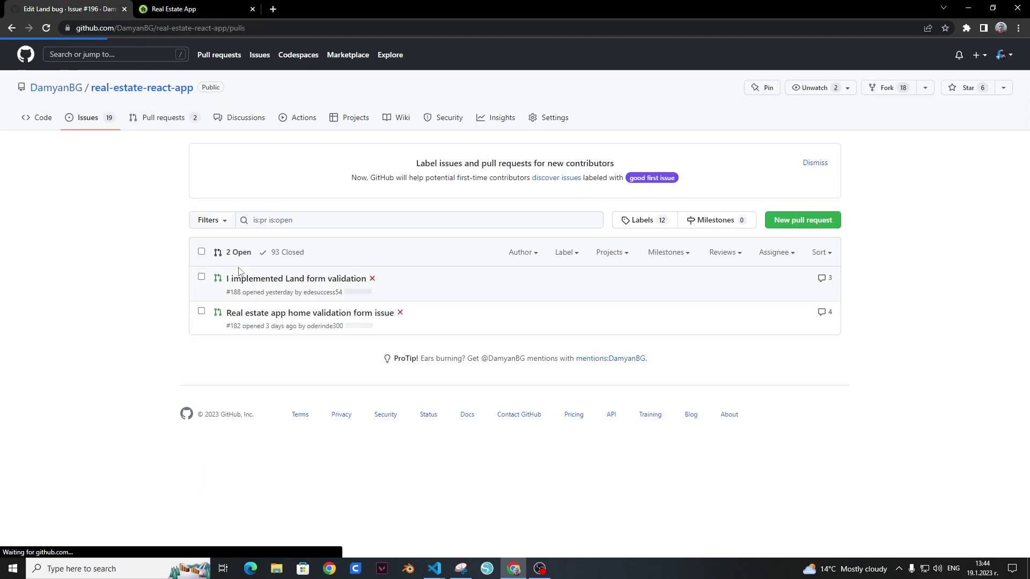
# Step: Open PRs #188 and #182 in background tabs and view #188's Files changed
pyautogui.middleClick(277, 284)
pyautogui.middleClick(306, 314)
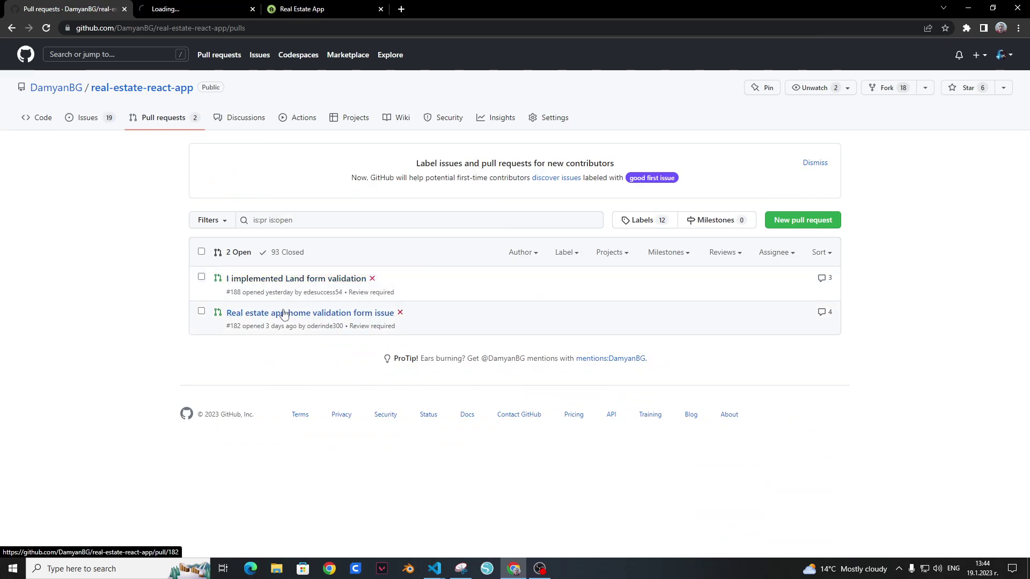
pyautogui.click(182, 7)
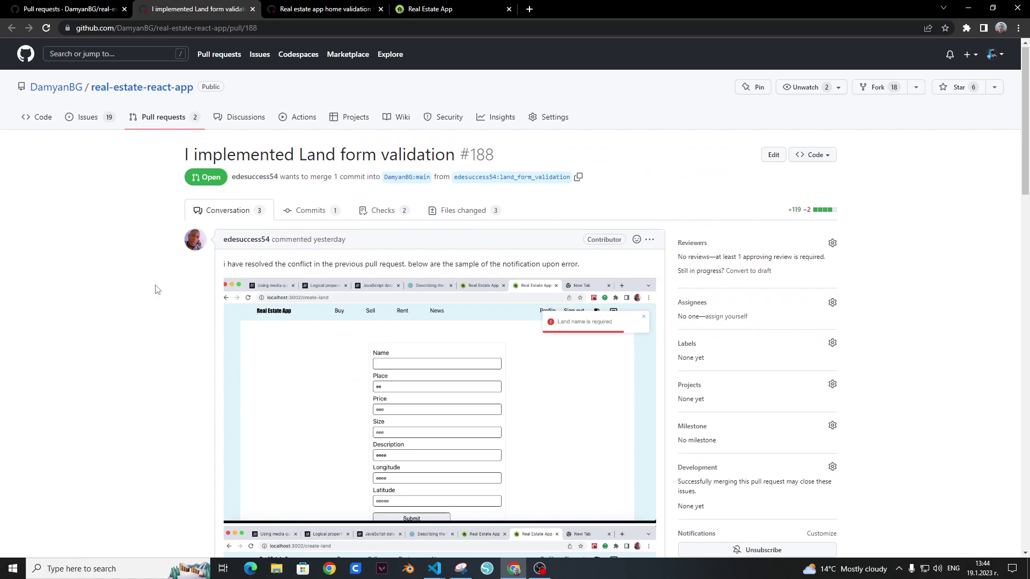
pyautogui.scroll(-20, 170, 285)
pyautogui.scroll(20, 172, 285)
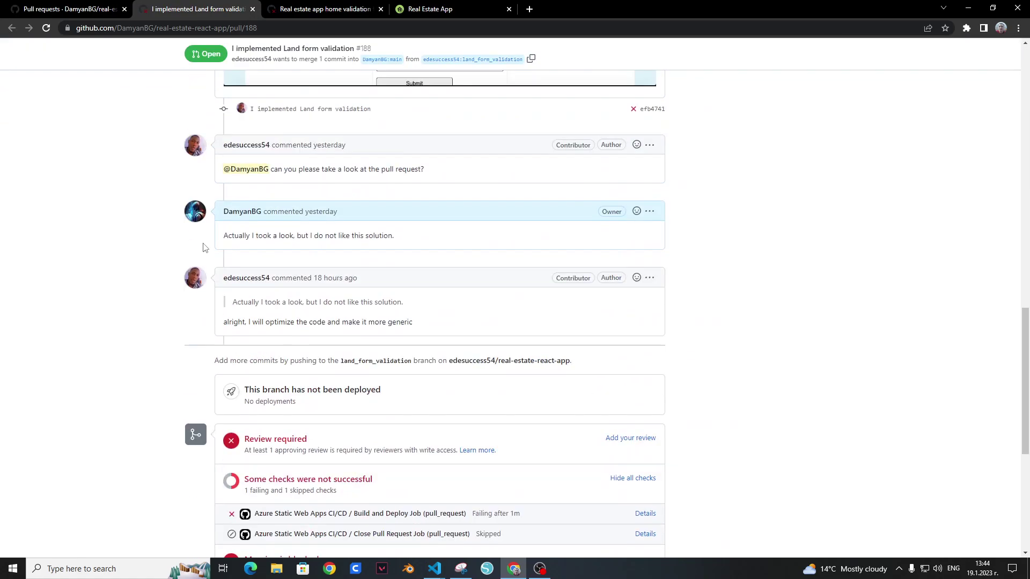
pyautogui.click(435, 211)
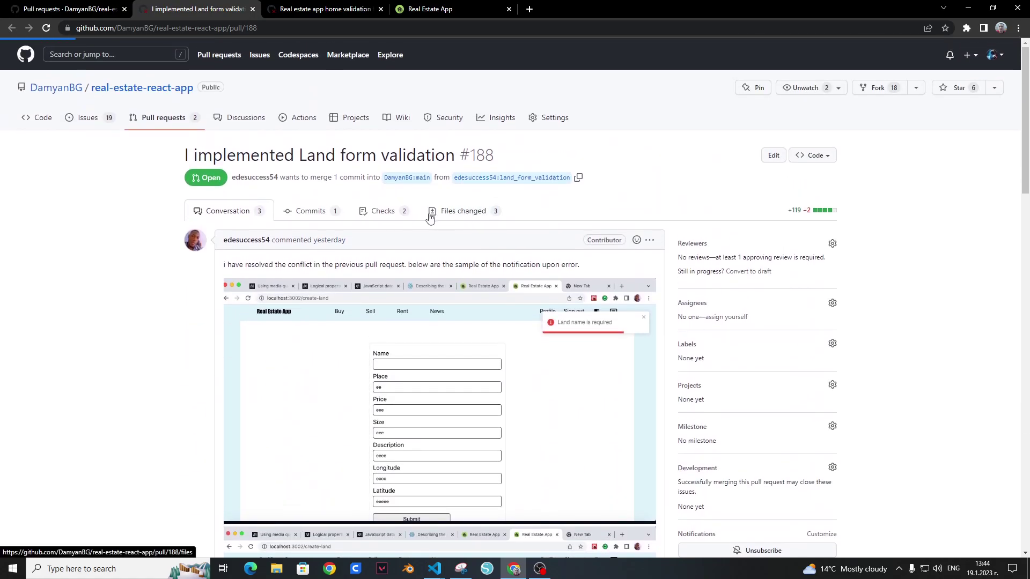
# Step: Highlight the line 32 length-check condition and the line 25 empty-fields condition in PR #188
pyautogui.scroll(-3, 467, 296)
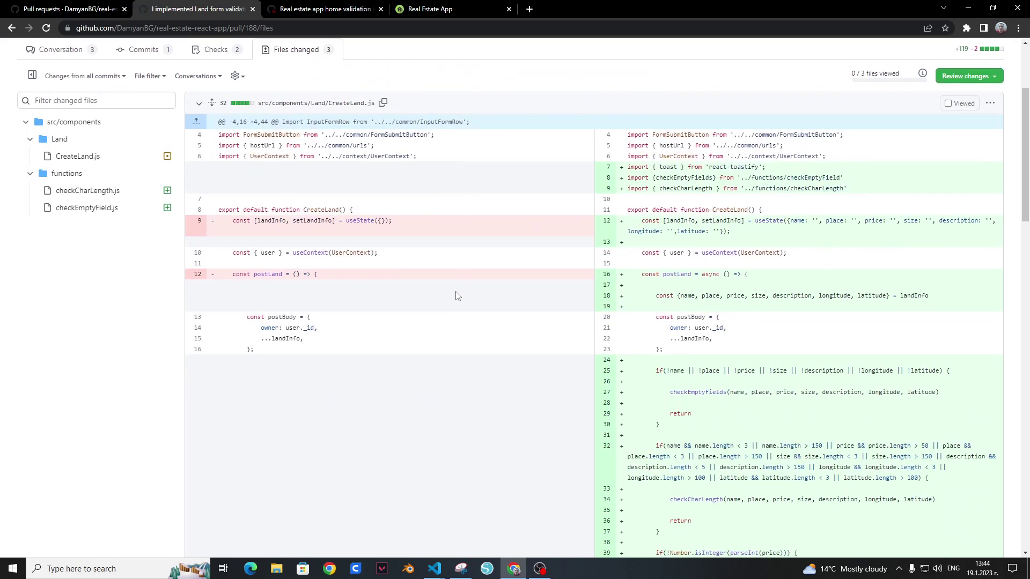
pyautogui.scroll(-1, 457, 296)
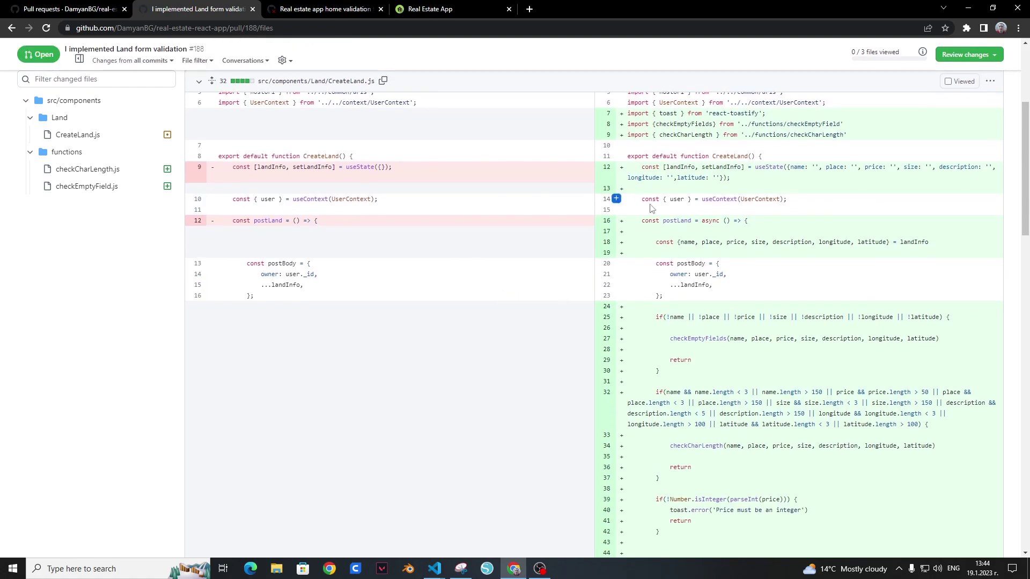
pyautogui.scroll(-10, 697, 257)
pyautogui.scroll(7, 703, 257)
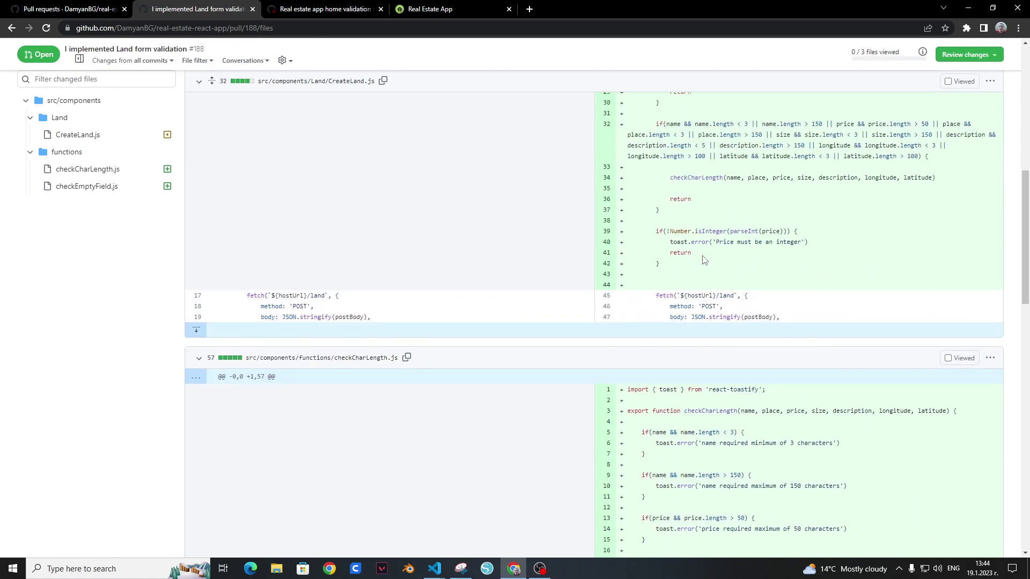
pyautogui.moveTo(656, 285); pyautogui.dragTo(924, 325)
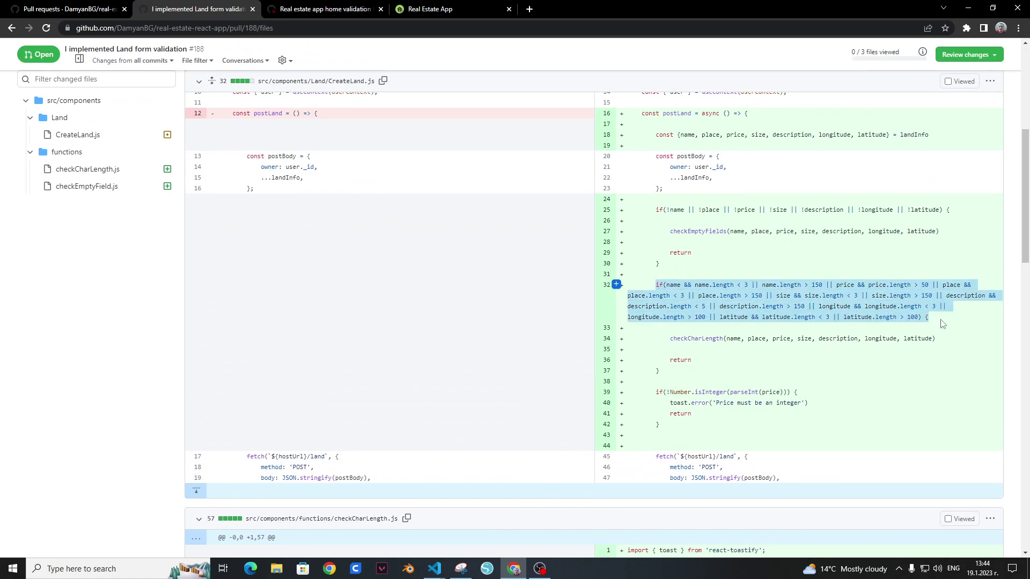
pyautogui.click(940, 322)
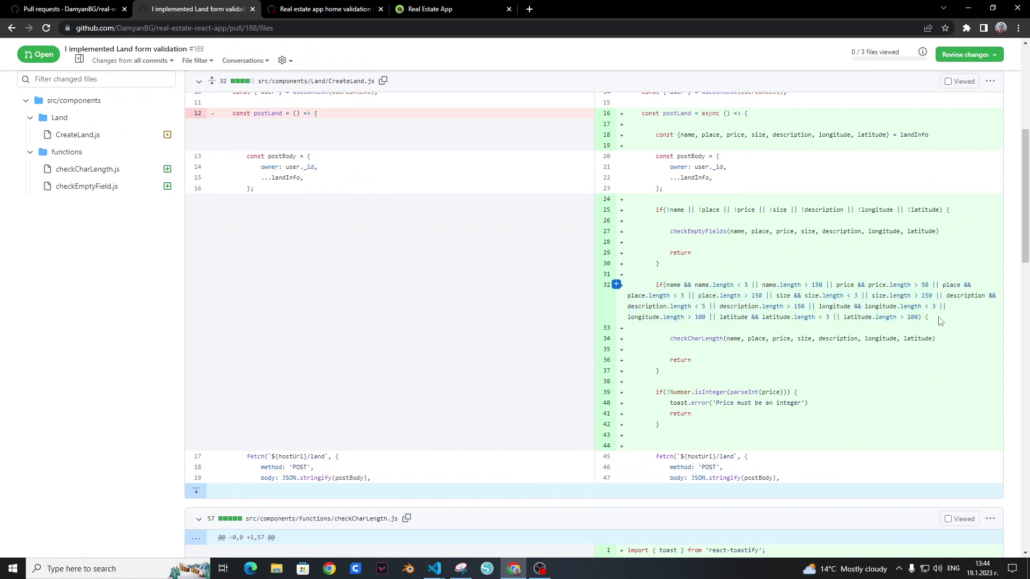
pyautogui.tripleClick(655, 210)
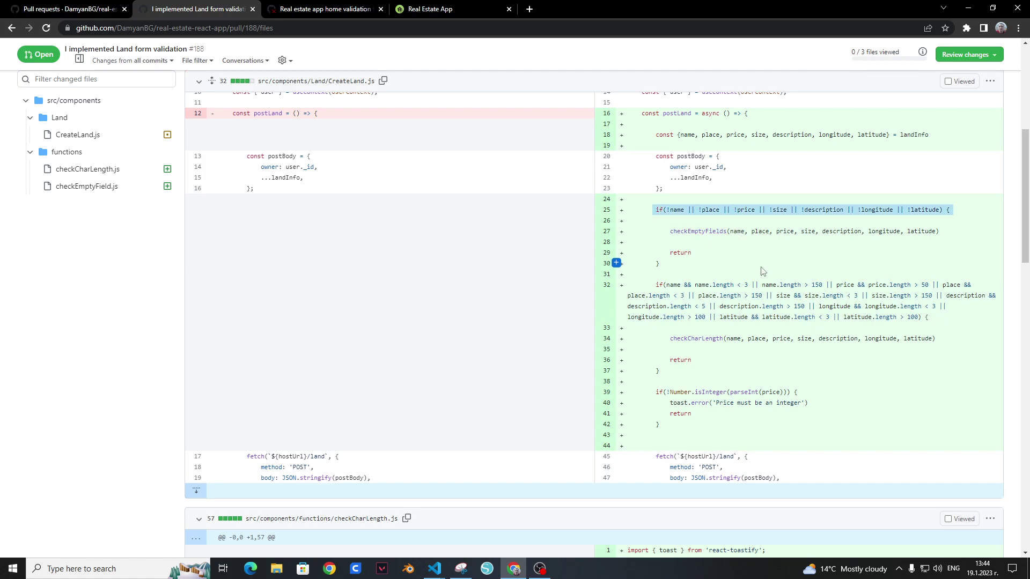
# Step: Read through the rest of the PR #188 diff, then close its tab
pyautogui.scroll(-7, 742, 254)
pyautogui.moveTo(721, 224); pyautogui.dragTo(876, 416)
pyautogui.scroll(-13, 876, 416)
pyautogui.moveTo(638, 190); pyautogui.dragTo(876, 403)
pyautogui.scroll(9, 876, 402)
pyautogui.scroll(20, 867, 392)
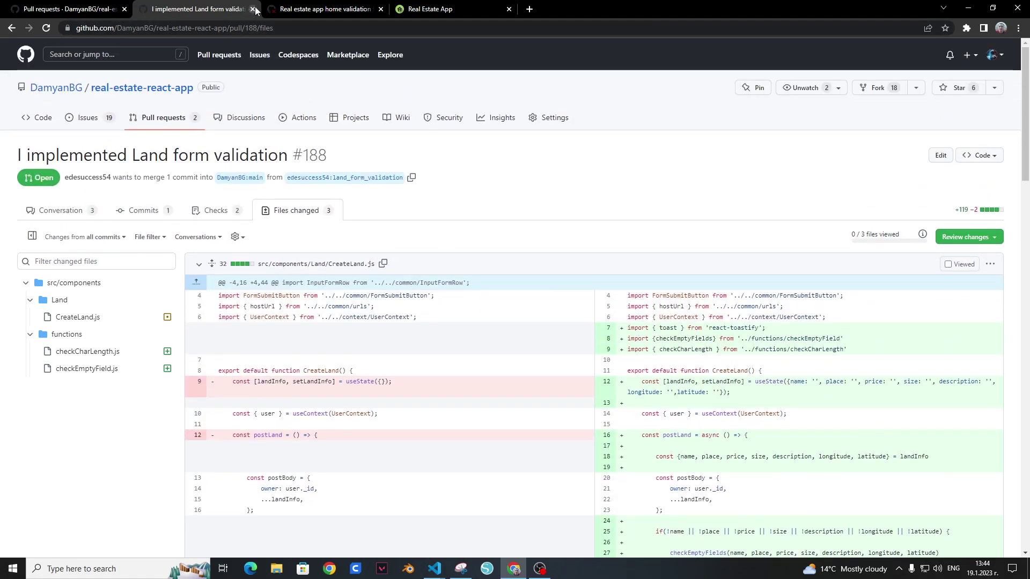
pyautogui.scroll(-1, 372, 344)
pyautogui.scroll(-20, 372, 344)
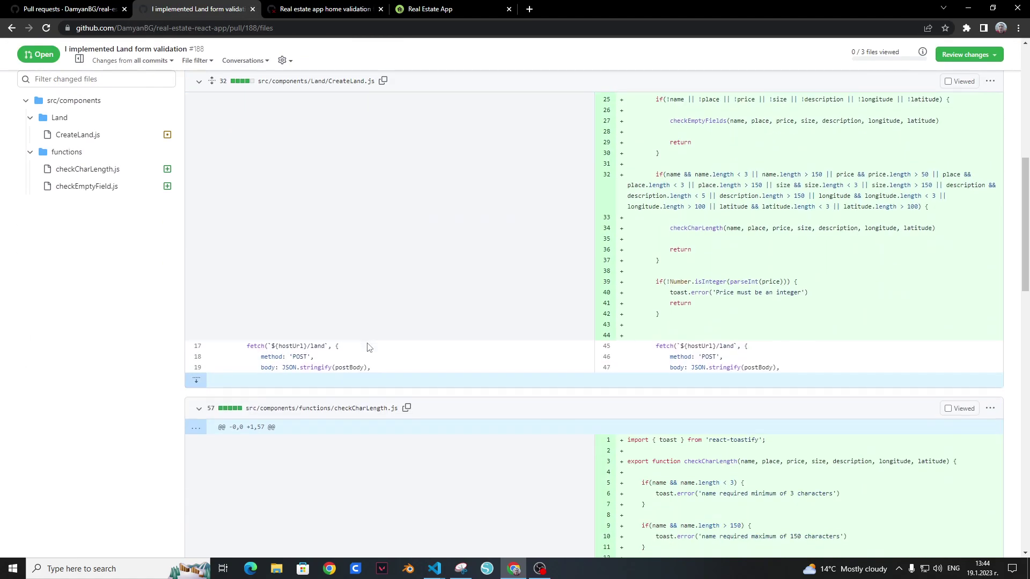
pyautogui.scroll(20, 366, 346)
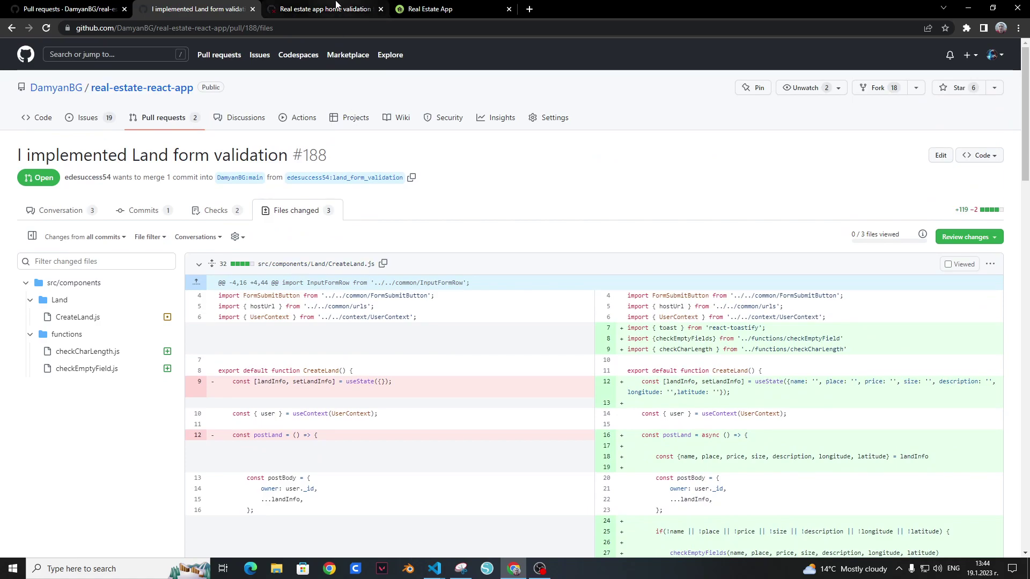
pyautogui.click(252, 9)
# Step: Show PR #182's Files changed and highlight the error message lines 61–83
pyautogui.click(464, 212)
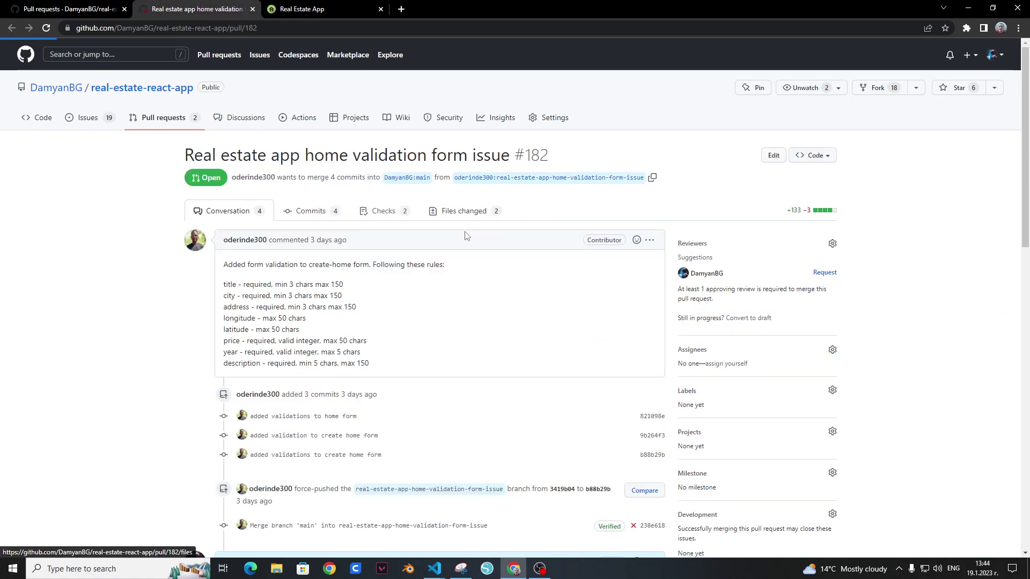
pyautogui.scroll(-6, 491, 315)
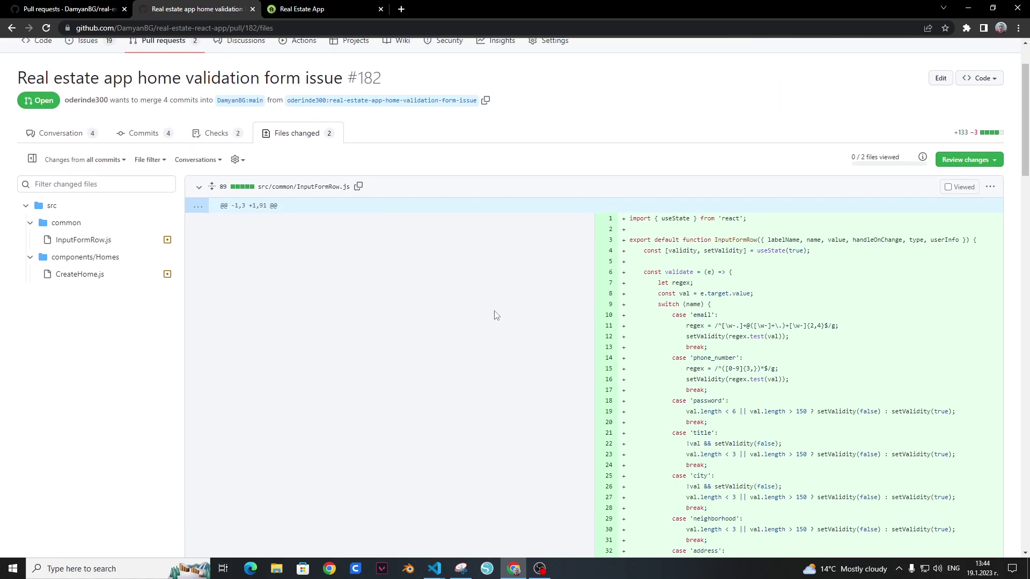
pyautogui.moveTo(665, 124); pyautogui.dragTo(786, 354)
pyautogui.scroll(-8, 786, 354)
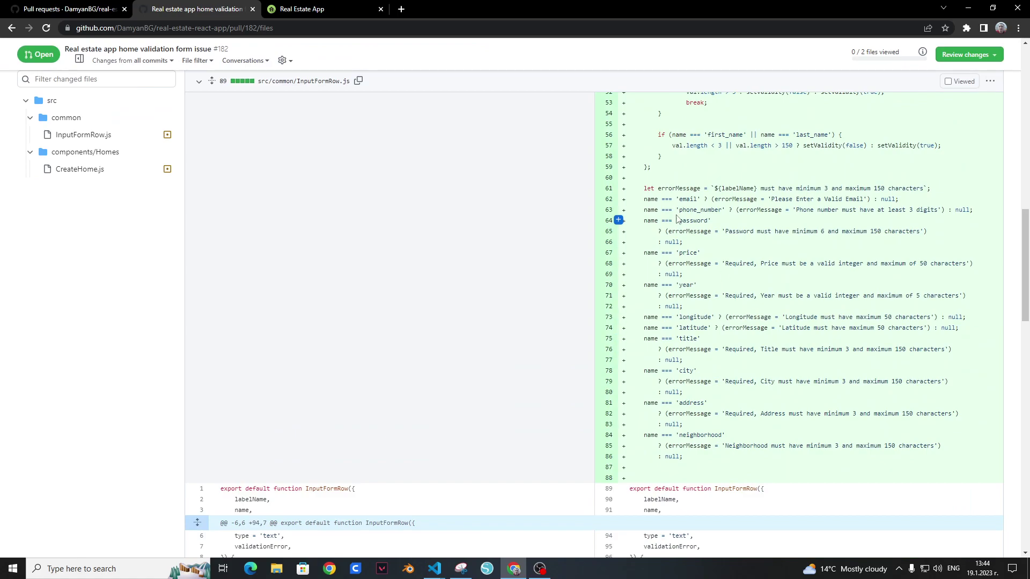
pyautogui.moveTo(655, 188); pyautogui.dragTo(816, 427)
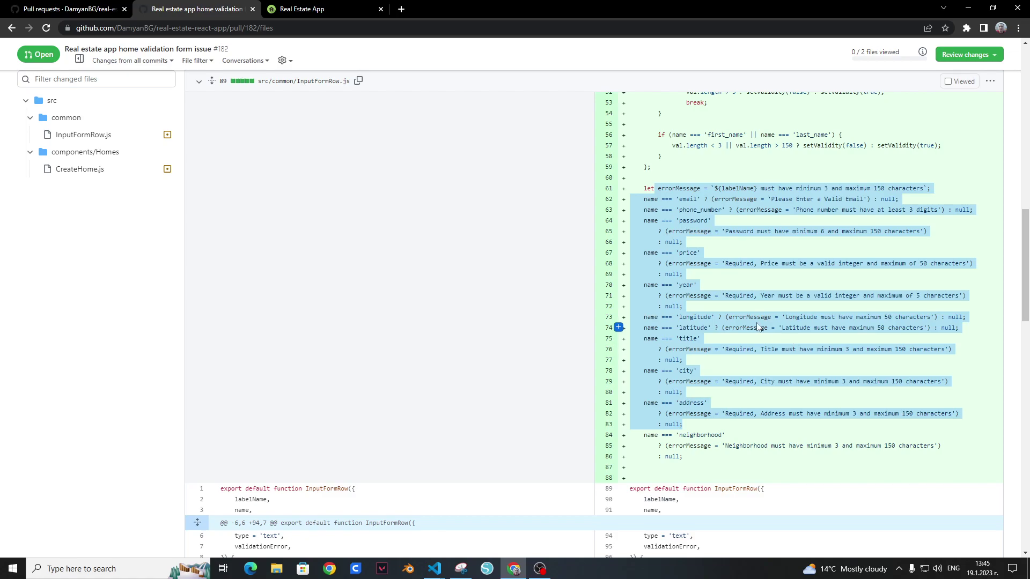
pyautogui.click(674, 286)
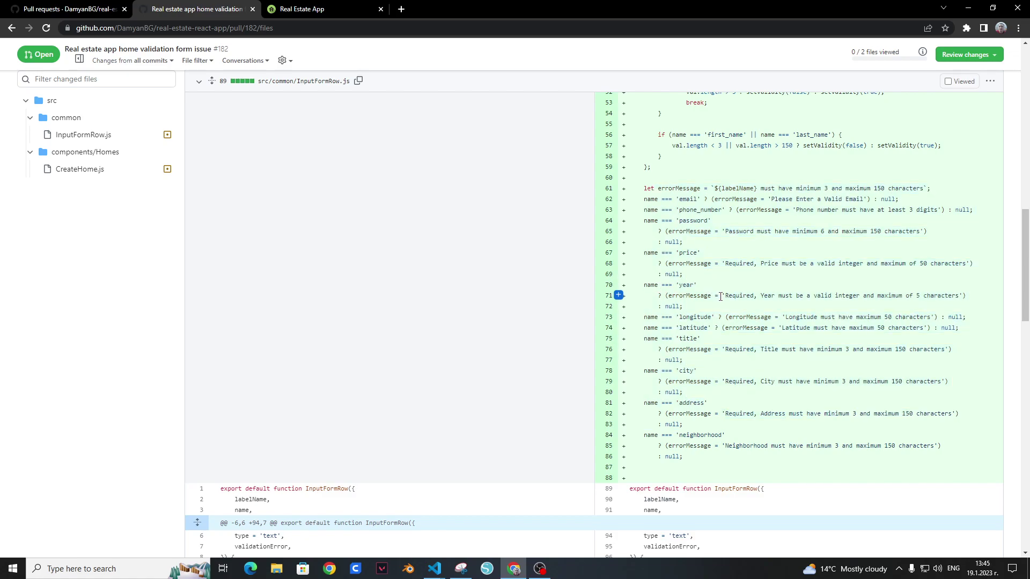
# Step: Read further through the PR #182 diff, scrolling up and back down
pyautogui.scroll(-4, 751, 306)
pyautogui.scroll(-2, 754, 302)
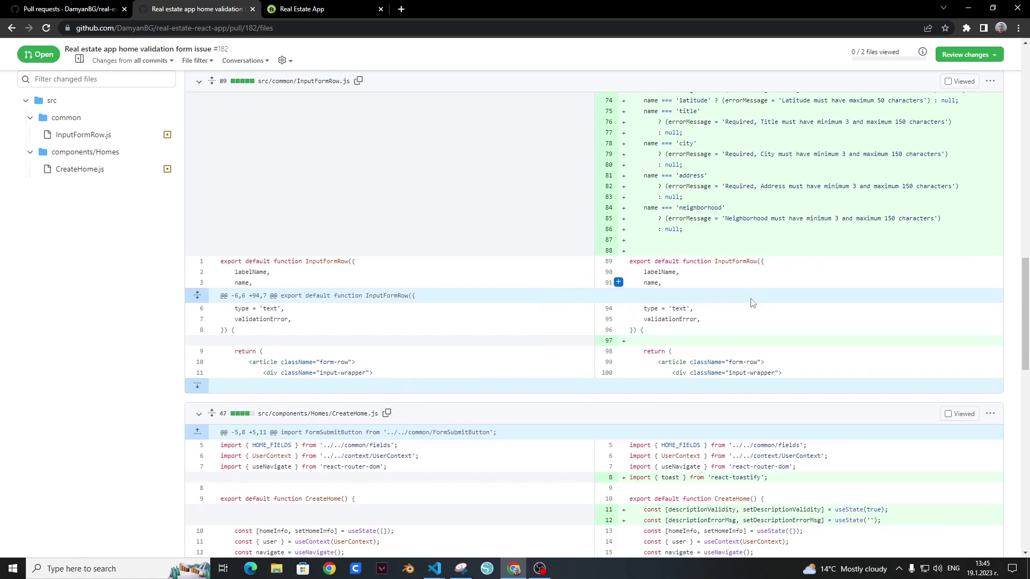
pyautogui.moveTo(301, 178); pyautogui.dragTo(288, 167)
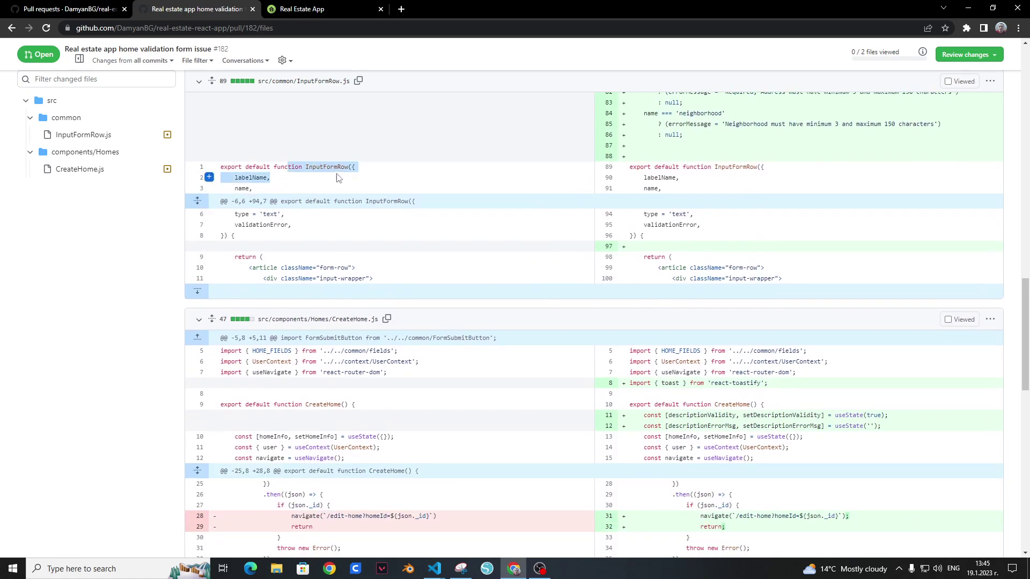
pyautogui.scroll(-1, 706, 347)
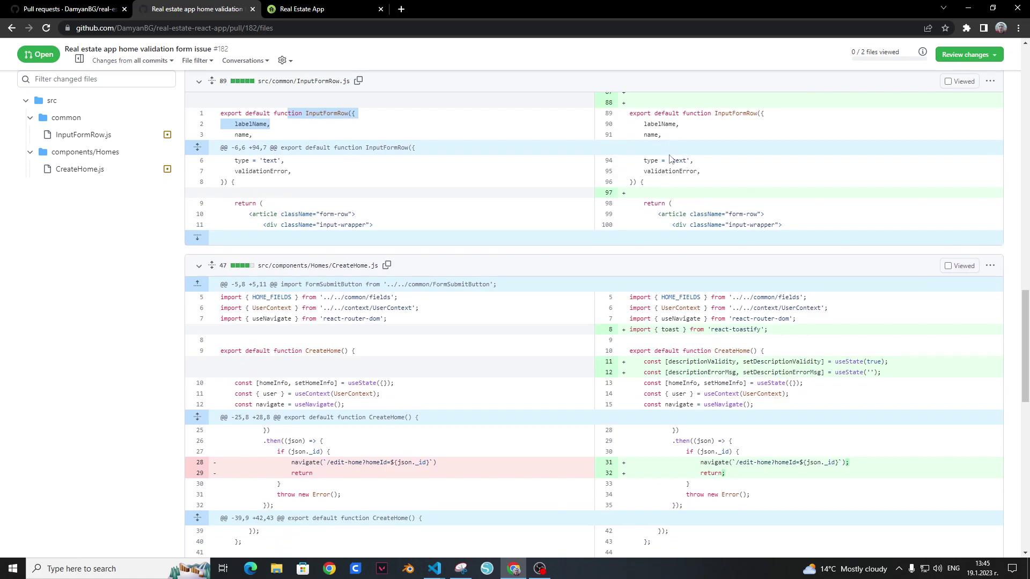
pyautogui.scroll(3, 696, 167)
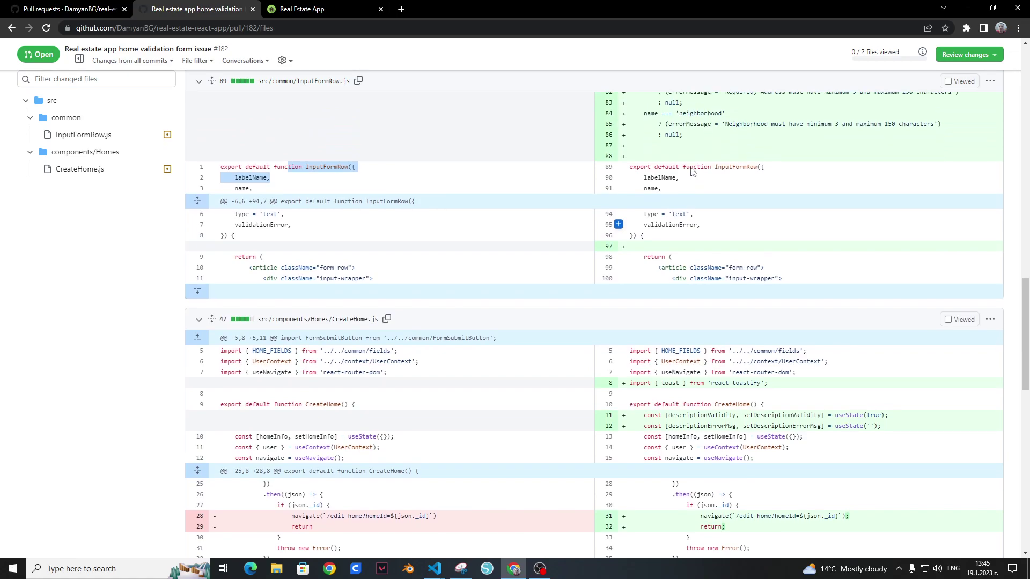
pyautogui.scroll(15, 691, 171)
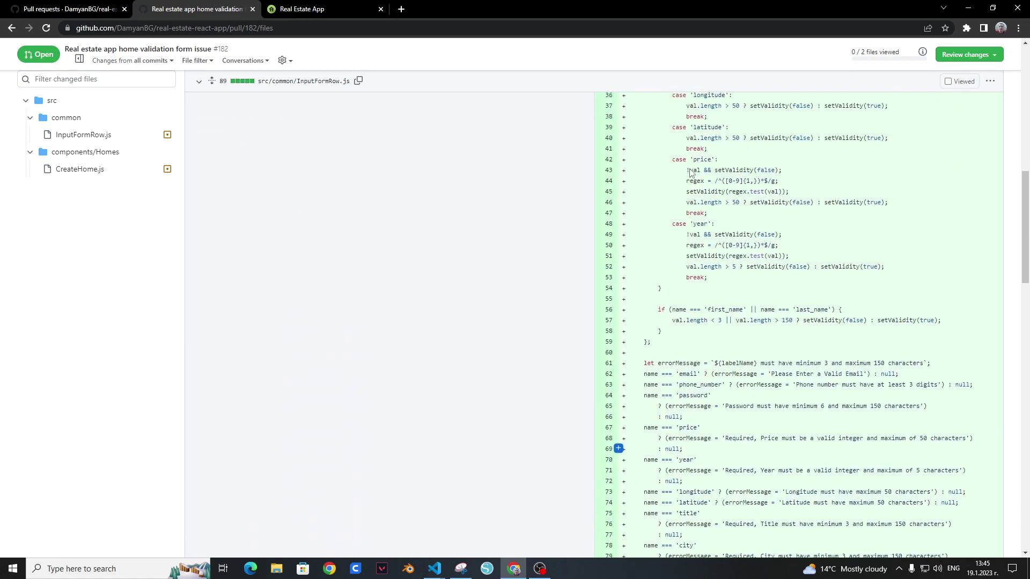
pyautogui.scroll(1, 691, 171)
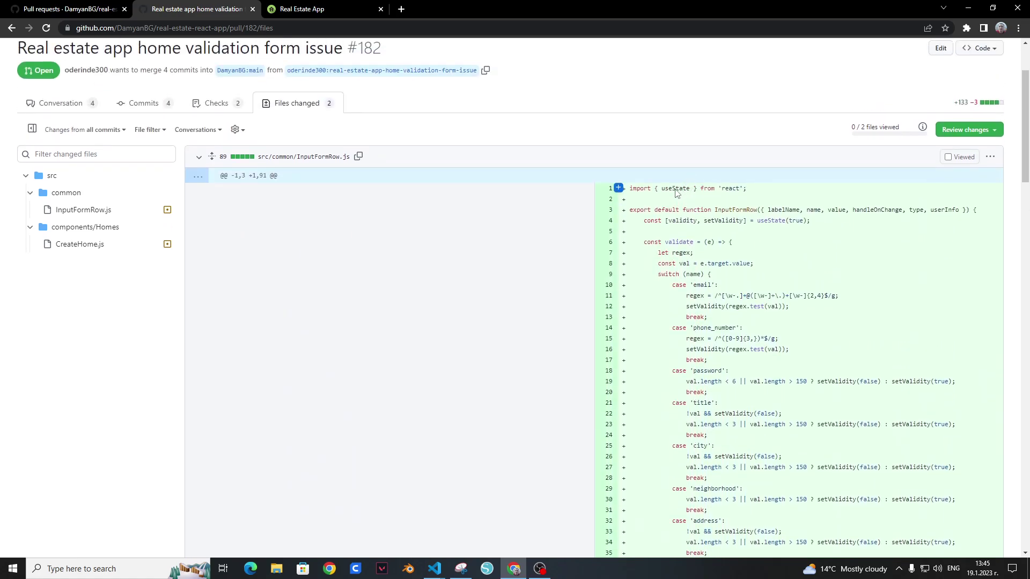
pyautogui.scroll(-4, 698, 290)
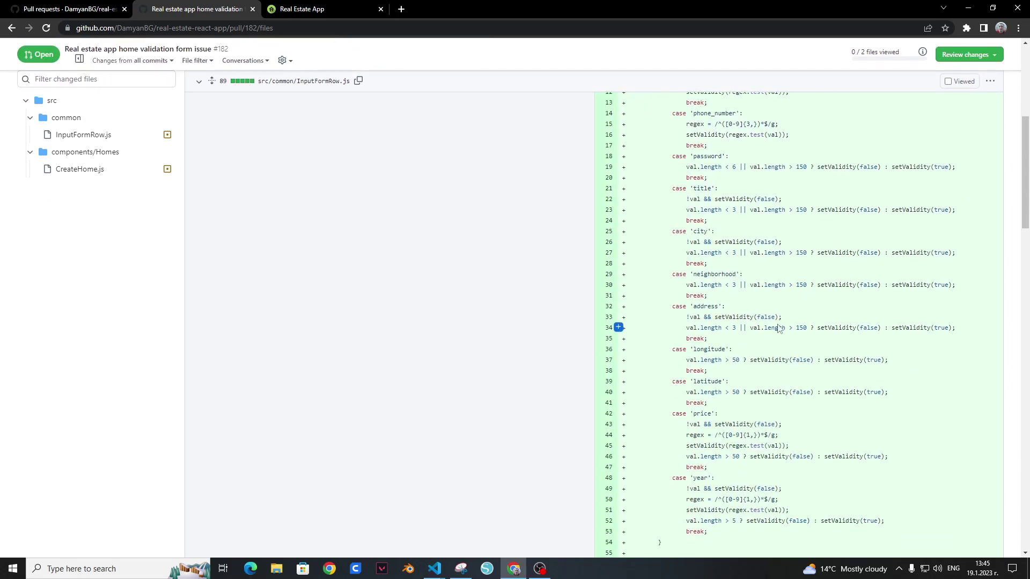
pyautogui.scroll(-9, 767, 331)
pyautogui.scroll(-3, 791, 334)
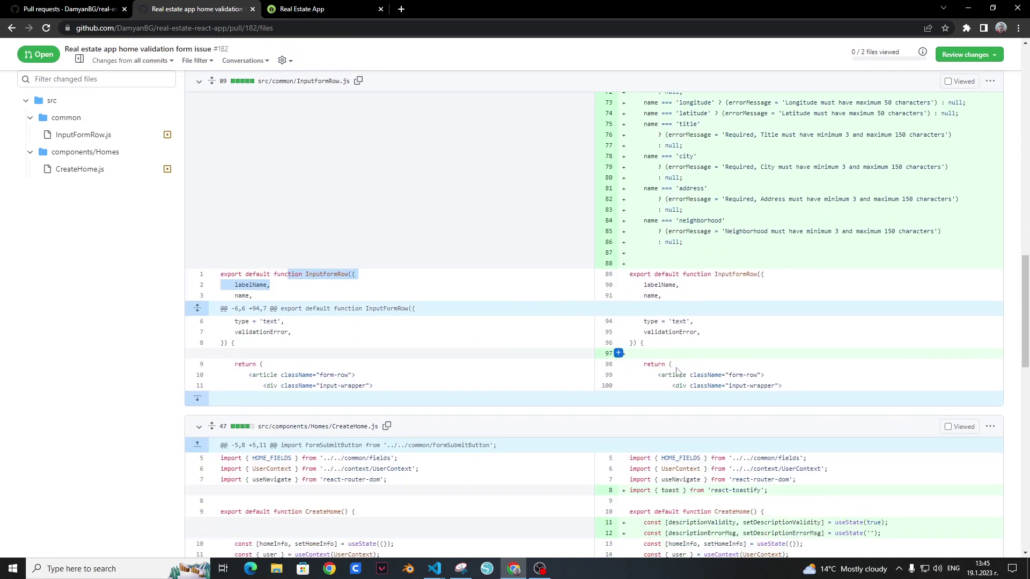
# Step: Highlight the CreateHome.js validation code, ending with the description error display on lines 105–107
pyautogui.moveTo(273, 274); pyautogui.dragTo(519, 358)
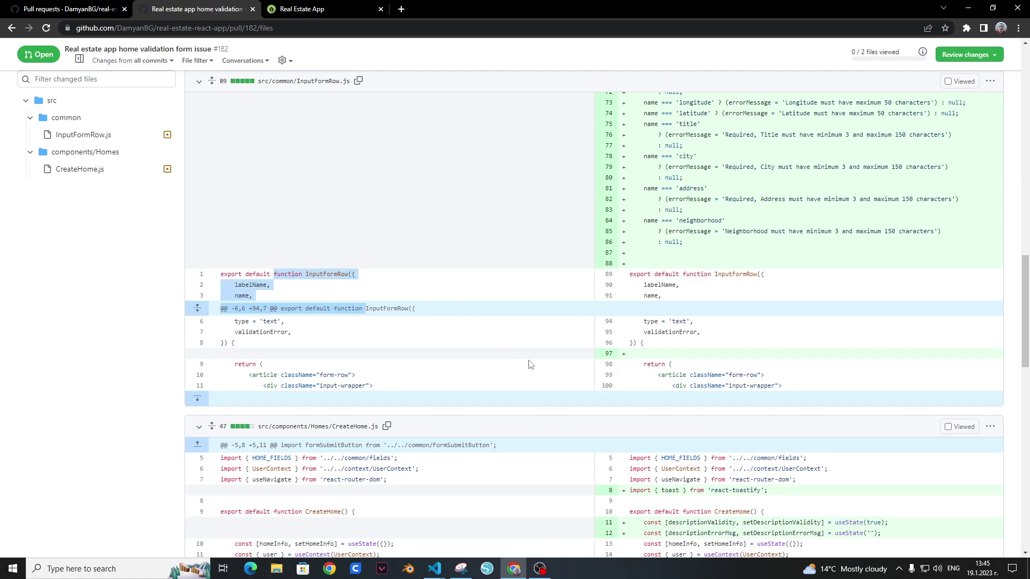
pyautogui.scroll(-4, 563, 365)
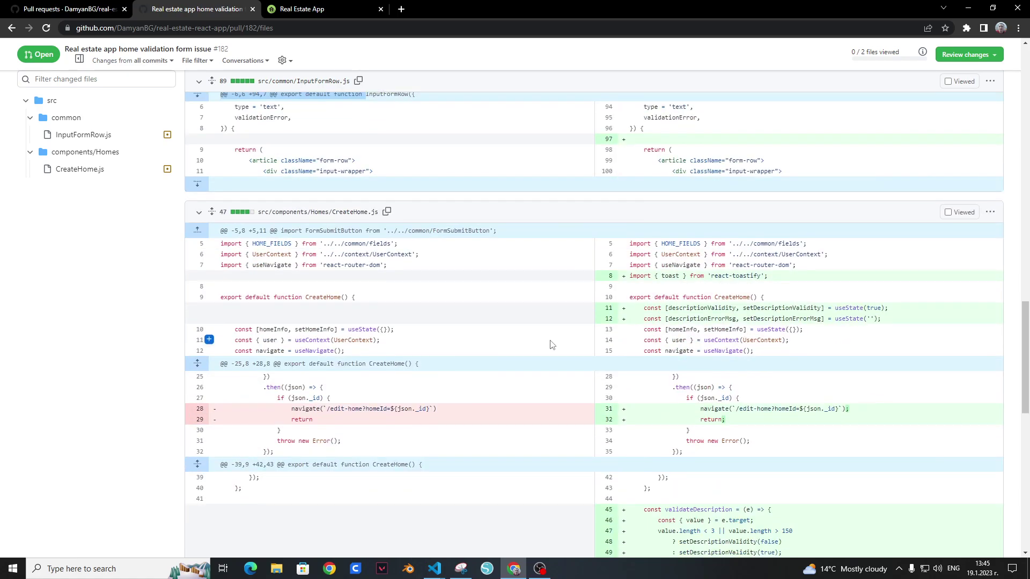
pyautogui.scroll(-2, 575, 332)
pyautogui.scroll(-5, 575, 332)
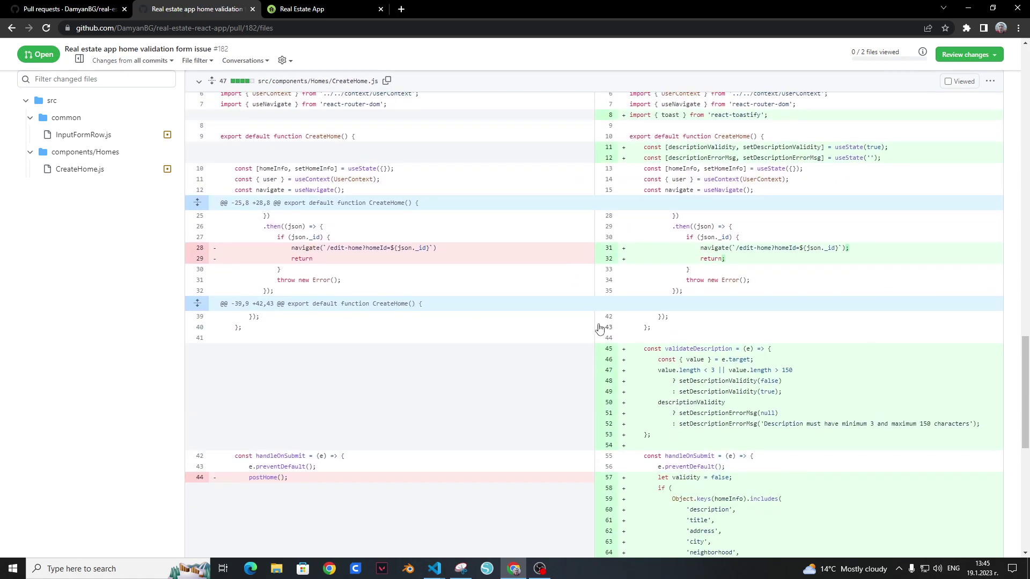
pyautogui.moveTo(655, 134); pyautogui.dragTo(790, 307)
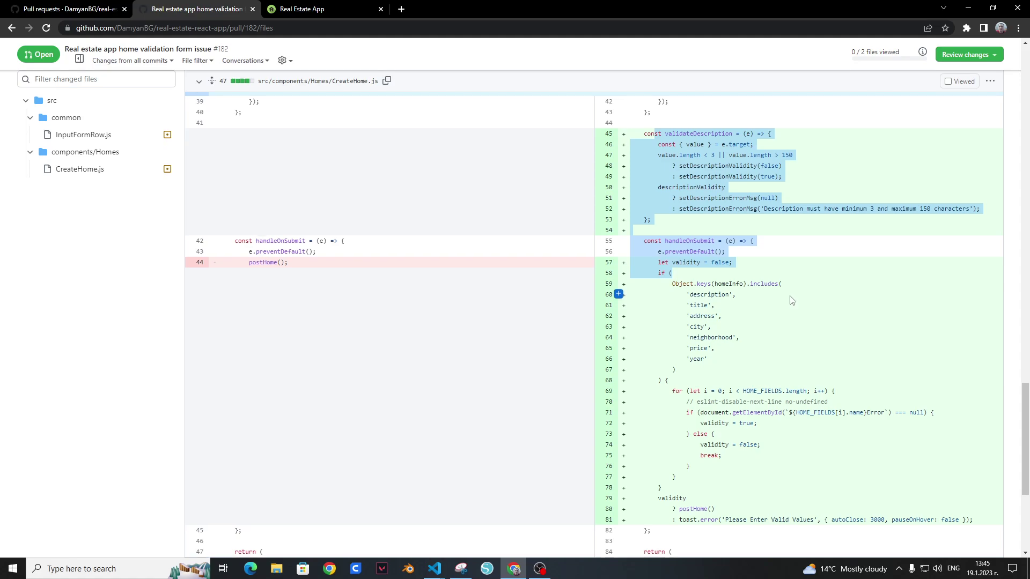
pyautogui.scroll(-3, 789, 301)
pyautogui.moveTo(671, 231); pyautogui.dragTo(688, 340)
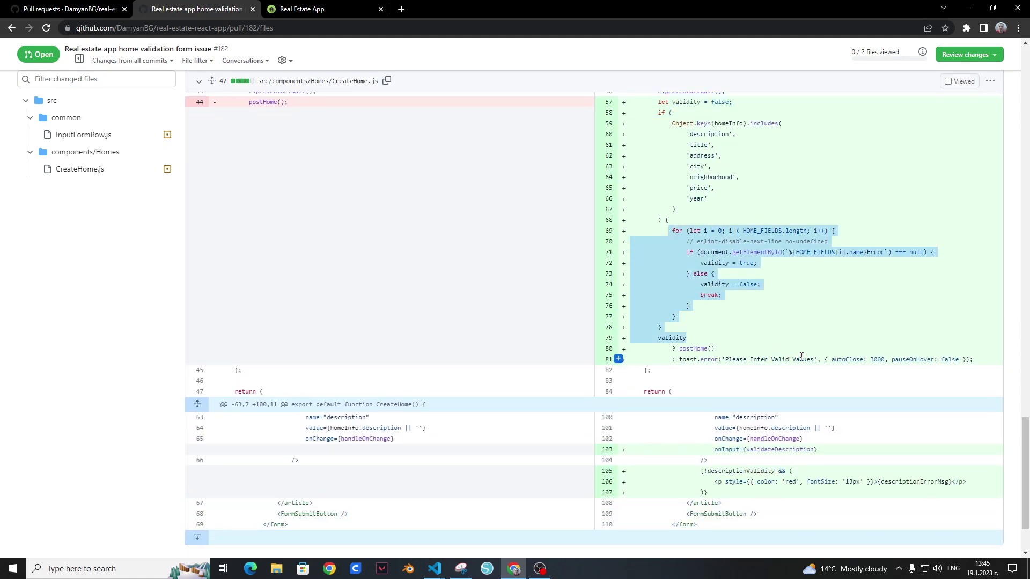
pyautogui.scroll(-2, 789, 311)
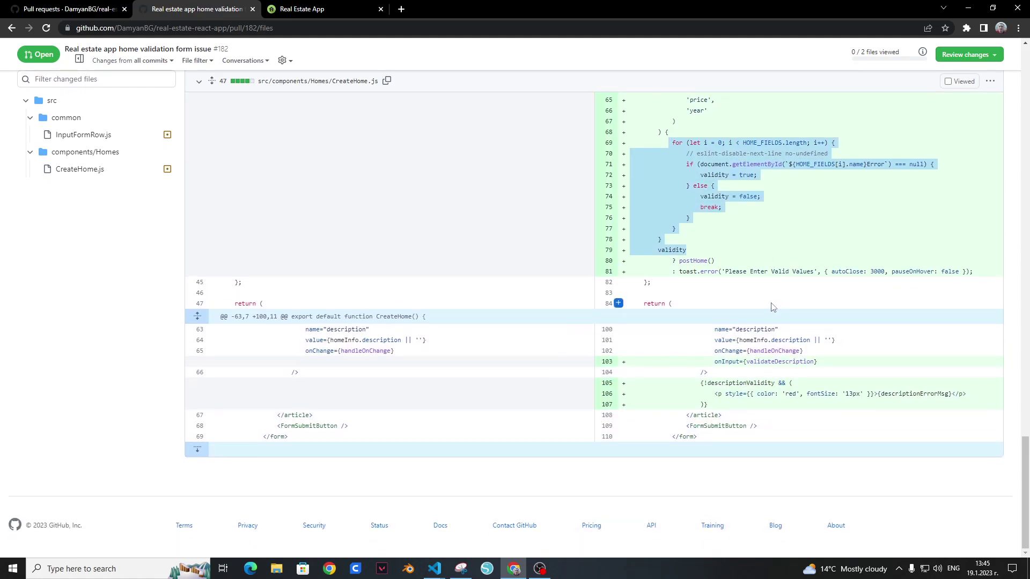
pyautogui.moveTo(706, 232); pyautogui.dragTo(770, 252)
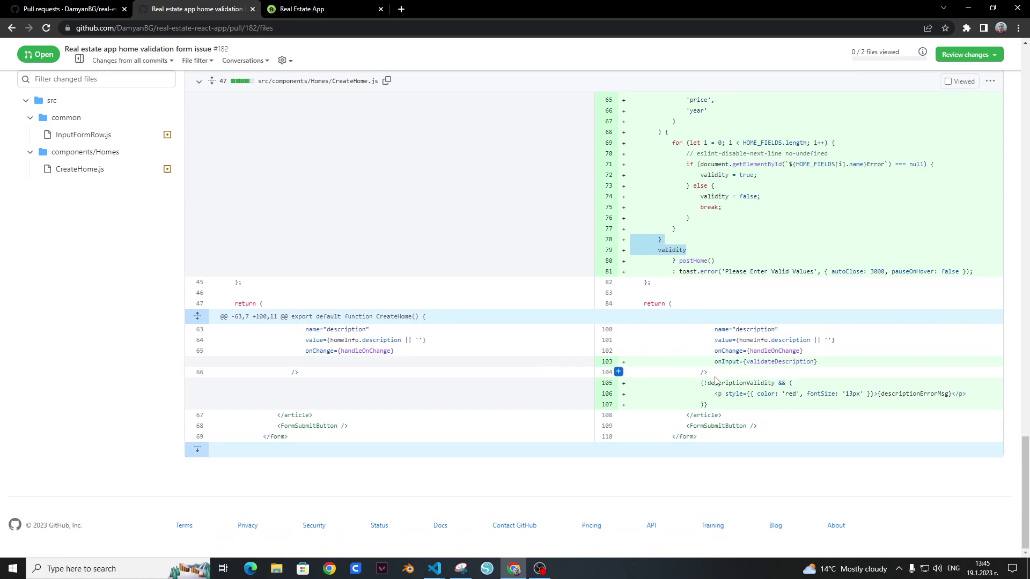
pyautogui.moveTo(700, 382); pyautogui.dragTo(713, 405)
pyautogui.click(887, 415)
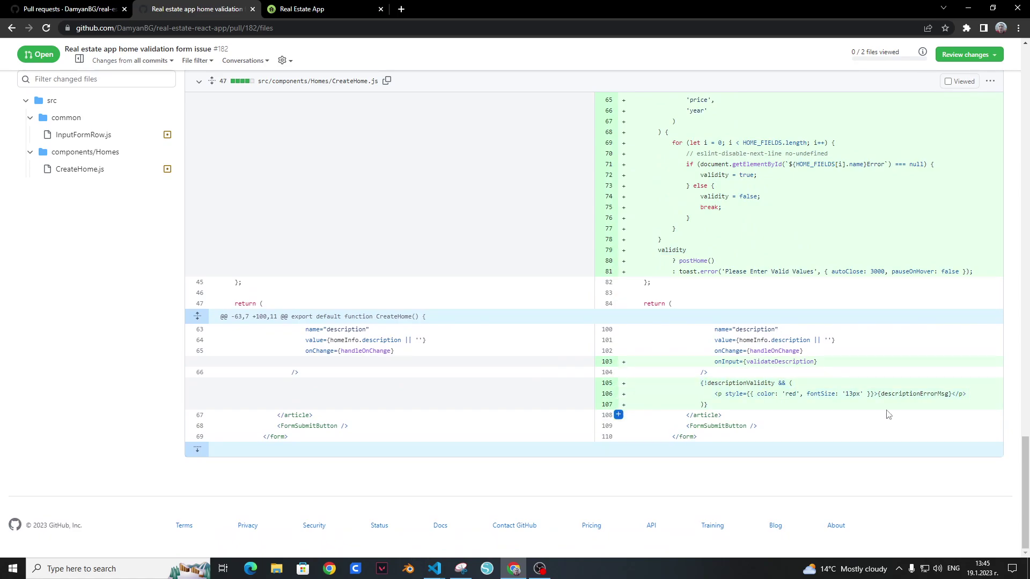
pyautogui.scroll(9, 529, 327)
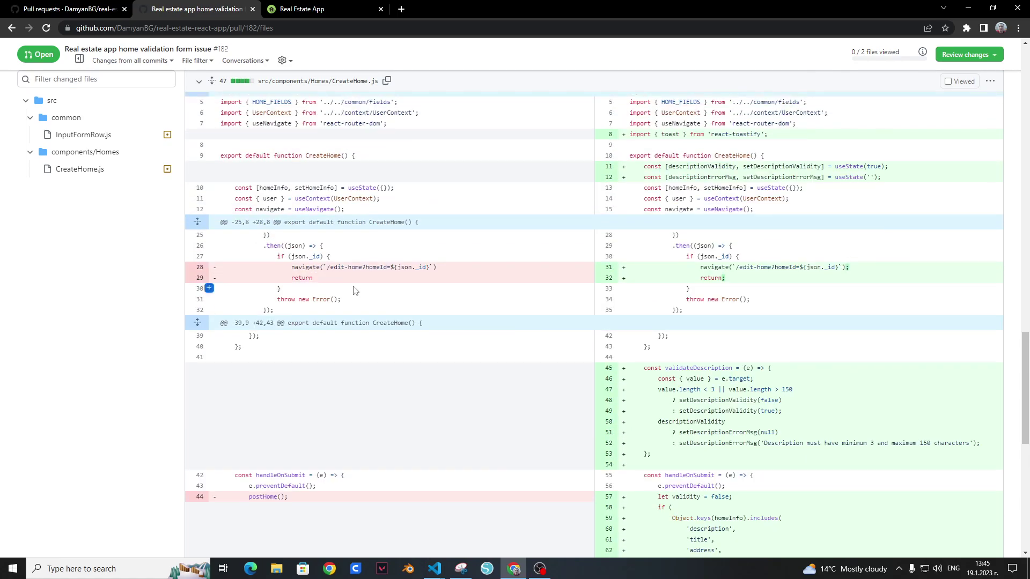
# Step: Stop the crashed backend server with Ctrl+C and rerun npm run dev
pyautogui.moveTo(435, 568)
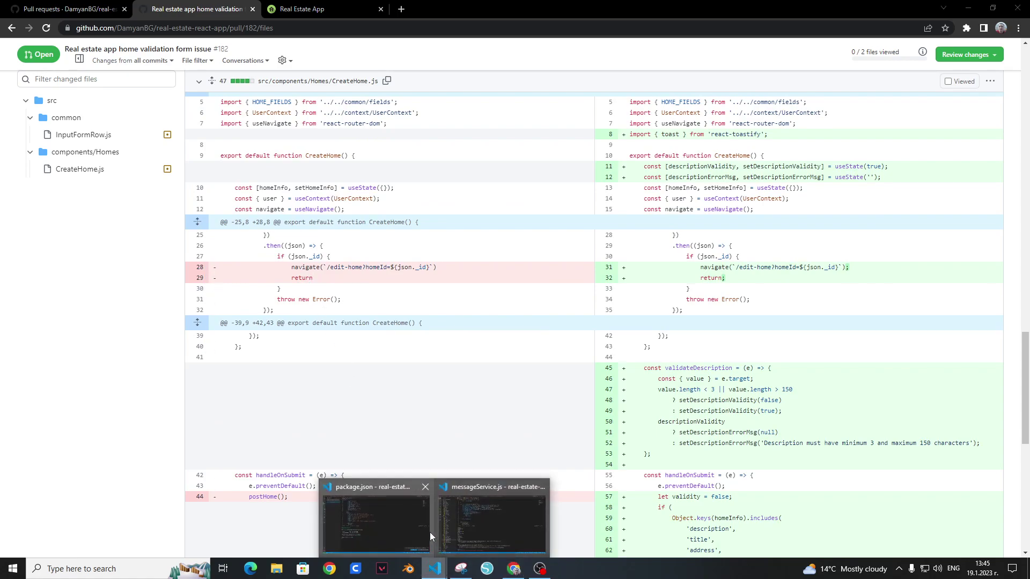
pyautogui.click(459, 520)
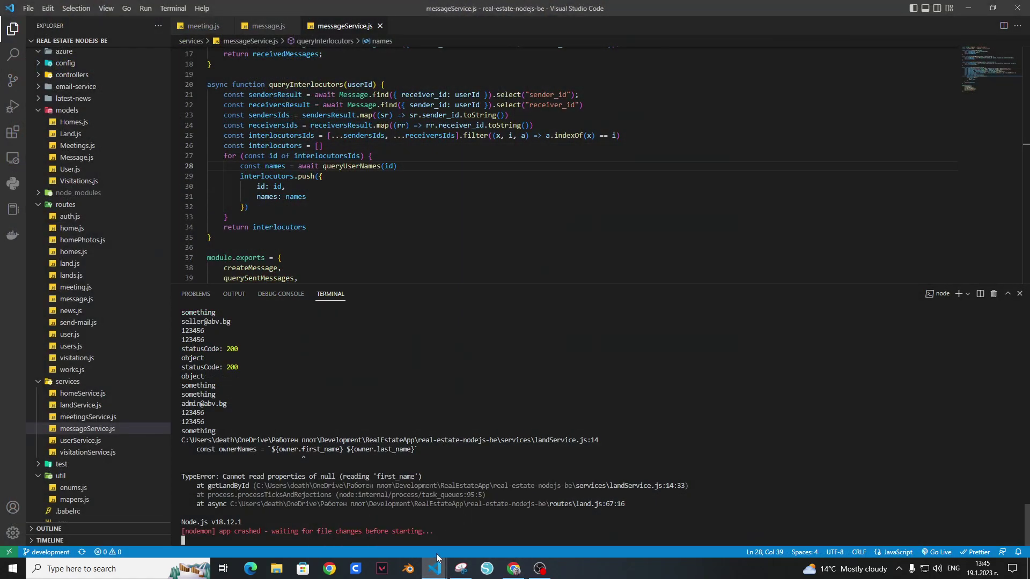
pyautogui.hotkey('ctrl', 'c')
pyautogui.write('y')
pyautogui.press('Return')
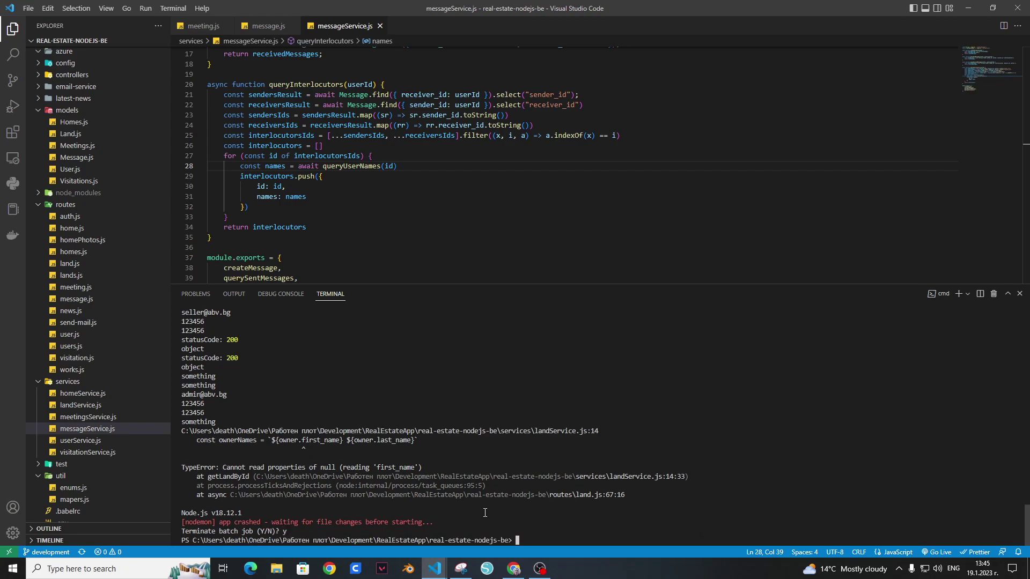
pyautogui.press('Up')
pyautogui.press('Return')
# Step: Go back to the Real Estate App tab in Chrome
pyautogui.moveTo(429, 564)
pyautogui.click(375, 513)
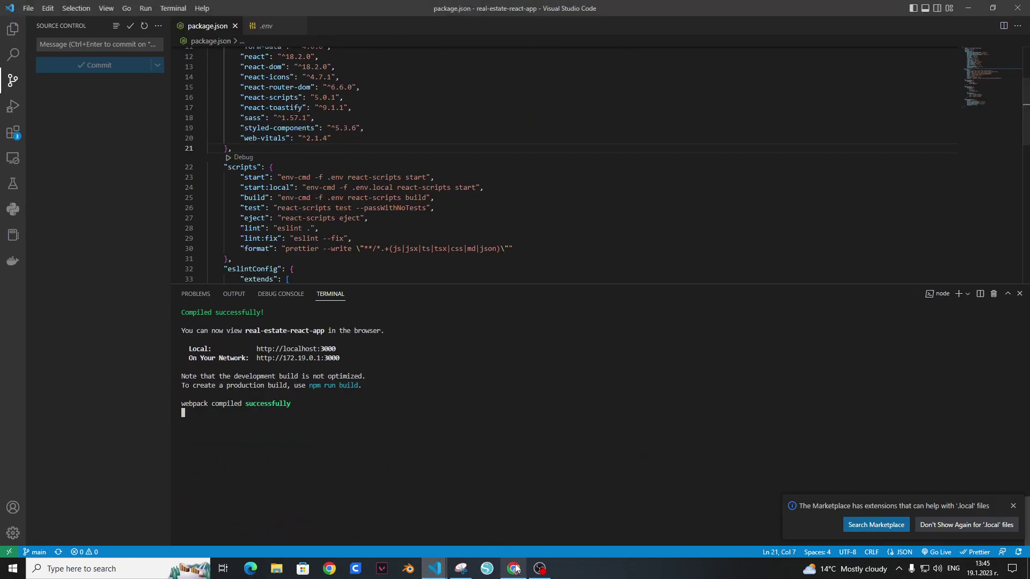
pyautogui.hotkey('alt', 'Tab')
pyautogui.click(324, 8)
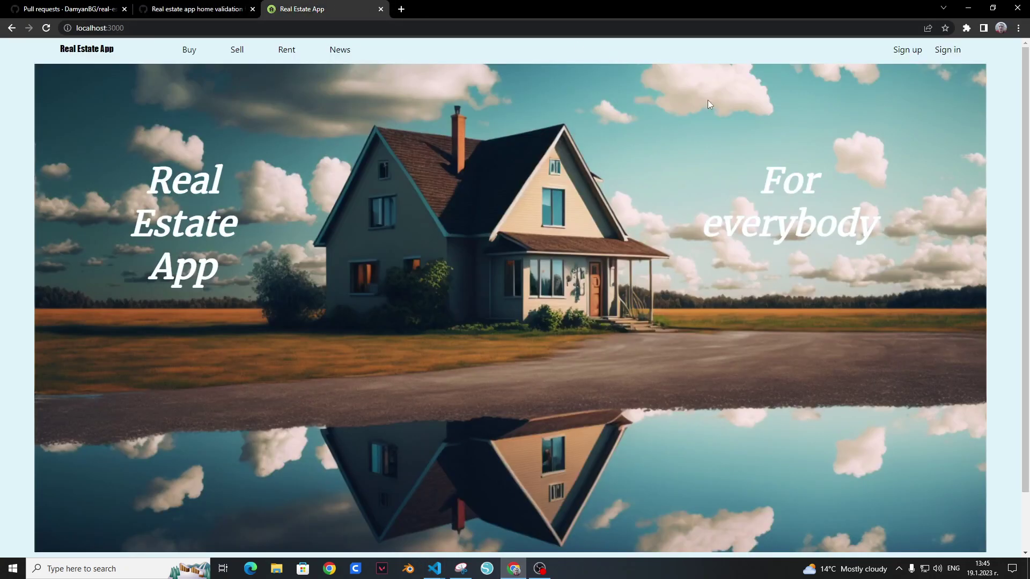
# Step: Open the sign-up form, enter 'ew' as First Name, and submit with invalid values
pyautogui.click(910, 49)
pyautogui.click(572, 131)
pyautogui.write('3425435')
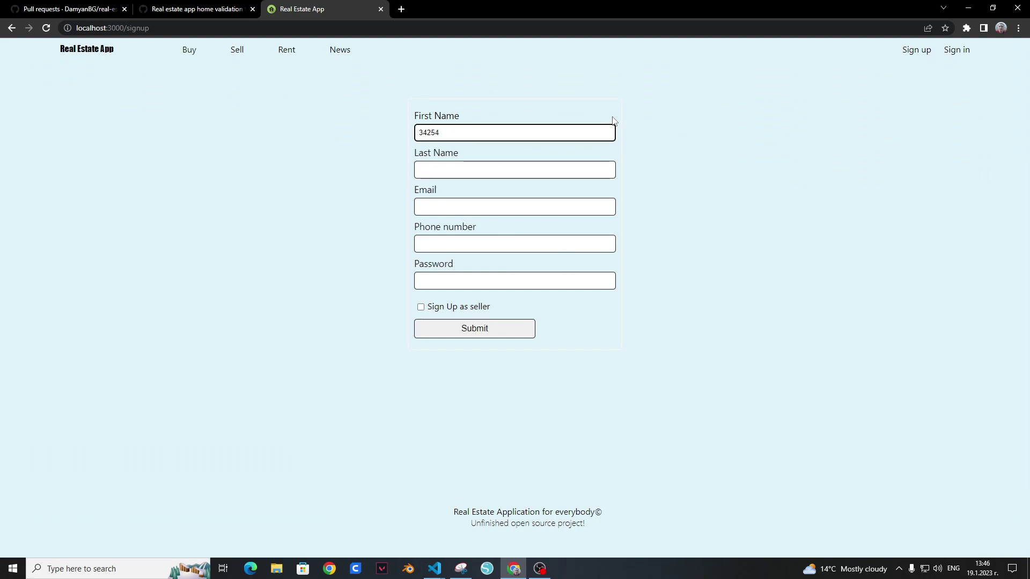
pyautogui.press('BackSpace')
pyautogui.press('BackSpace')
pyautogui.press('BackSpace')
pyautogui.press('BackSpace')
pyautogui.press('BackSpace')
pyautogui.write('ewf')
pyautogui.press('BackSpace')
pyautogui.press('BackSpace')
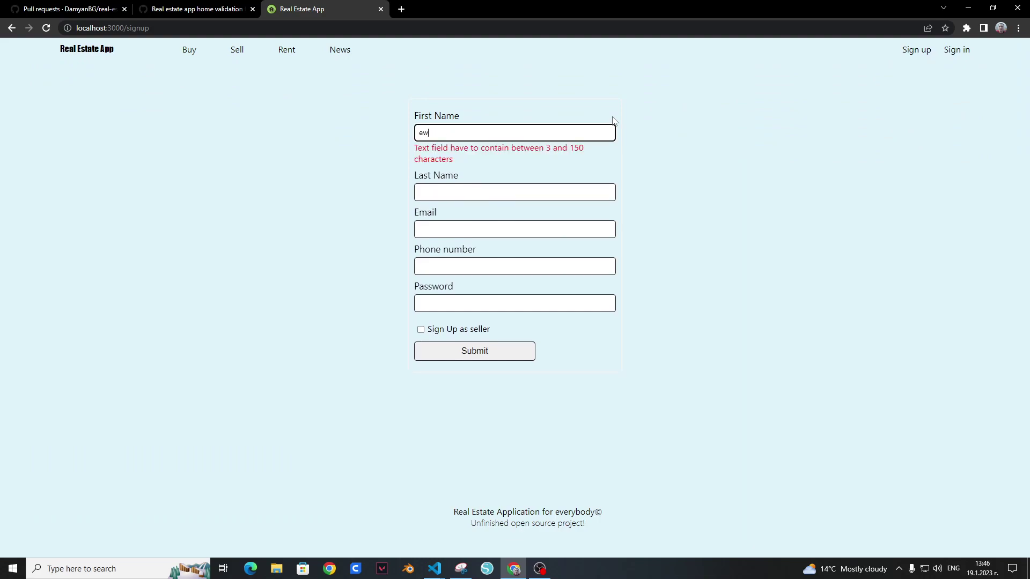
pyautogui.click(562, 188)
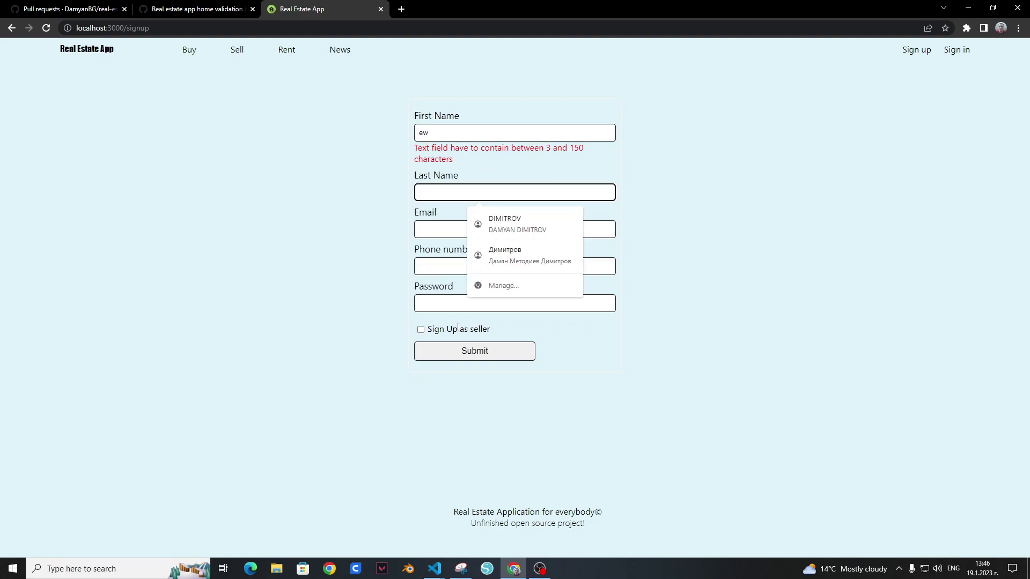
pyautogui.click(477, 352)
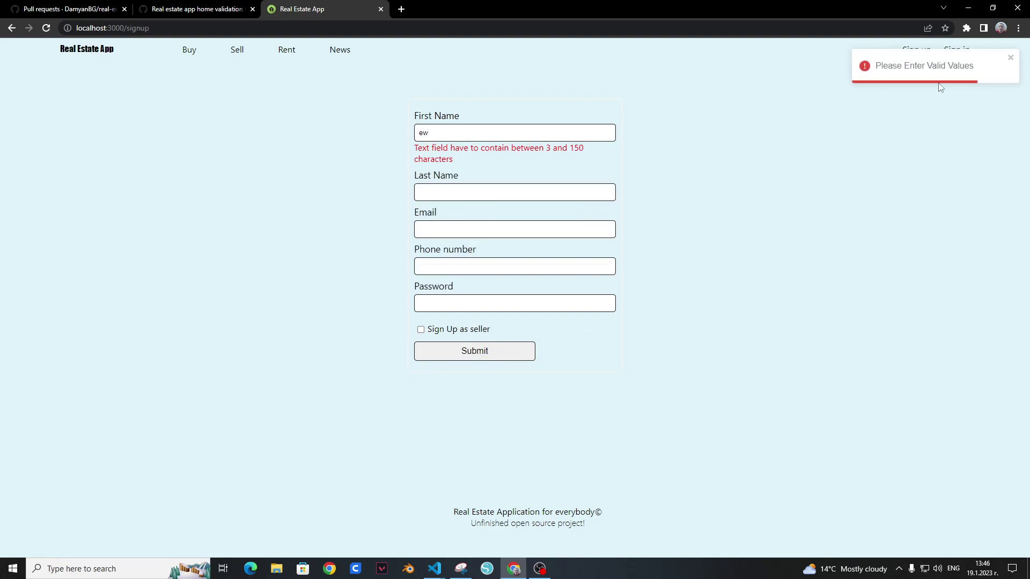
# Step: Fill Last Name 'ee', Email 'awefawef', Phone 123123, and a four-character password
pyautogui.click(580, 191)
pyautogui.write('ee')
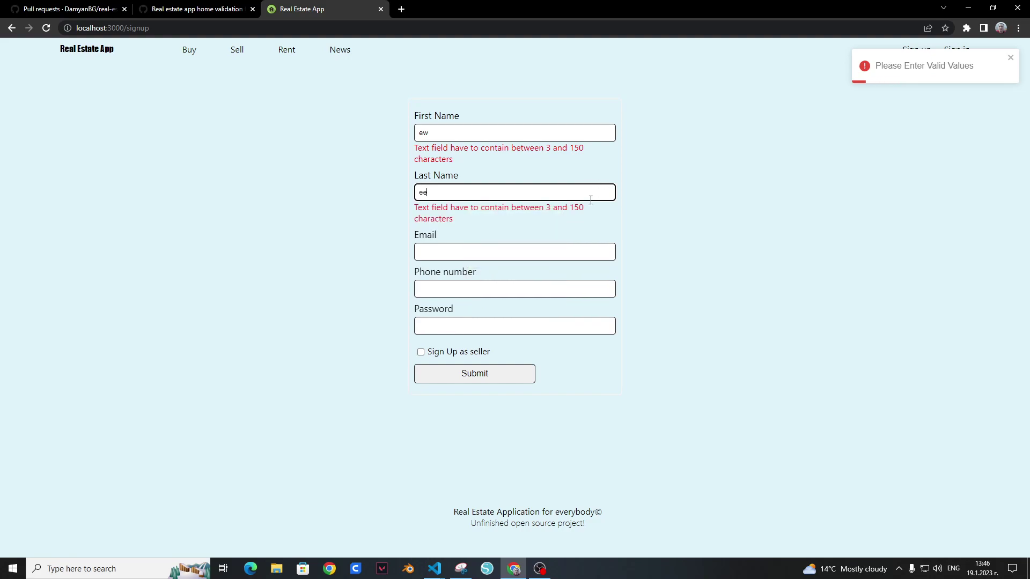
pyautogui.click(578, 248)
pyautogui.write('awefawef')
pyautogui.click(594, 298)
pyautogui.write('awefawef')
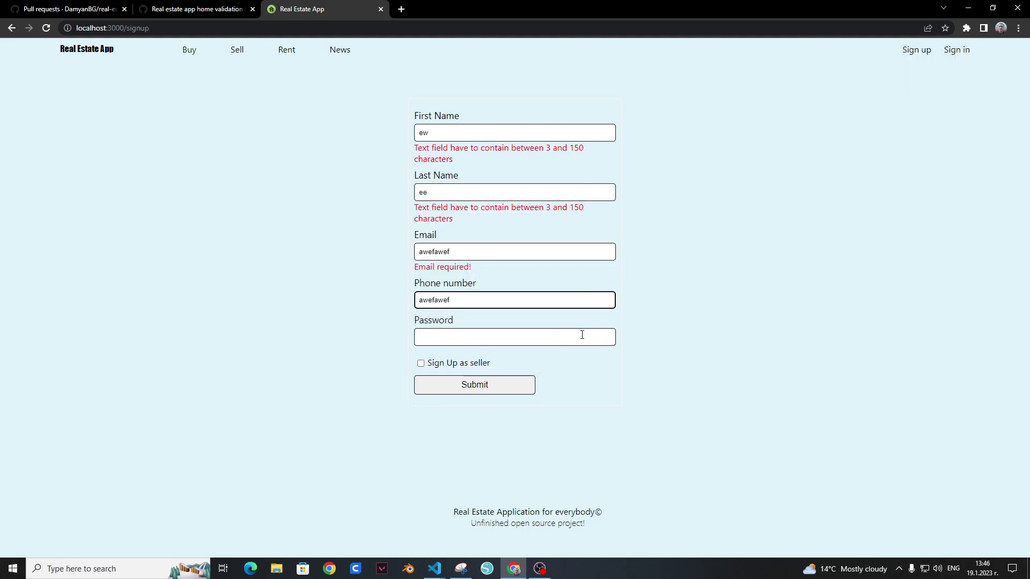
pyautogui.hotkey('ctrl', 'a')
pyautogui.write('123123')
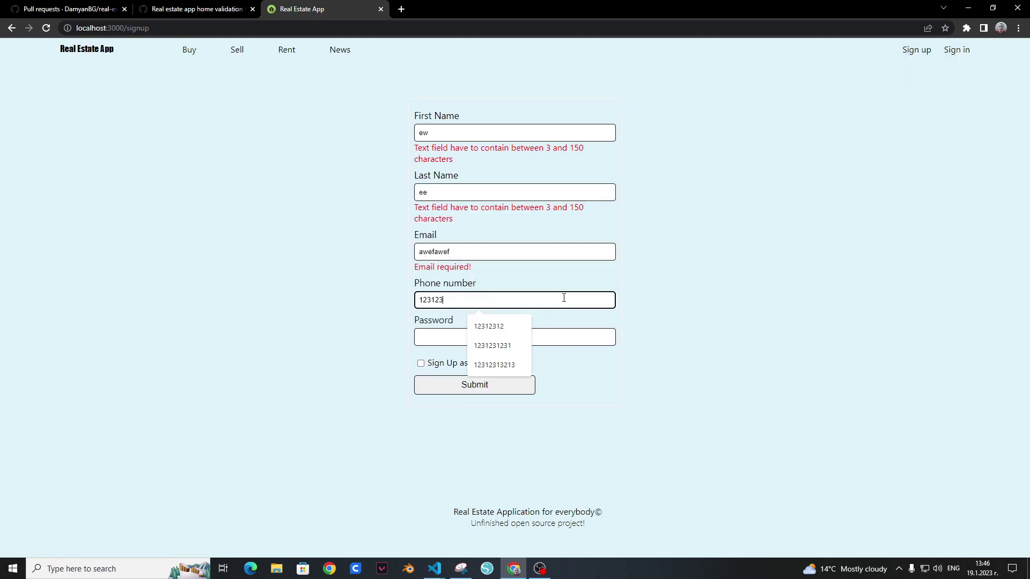
pyautogui.click(569, 340)
pyautogui.write('123123')
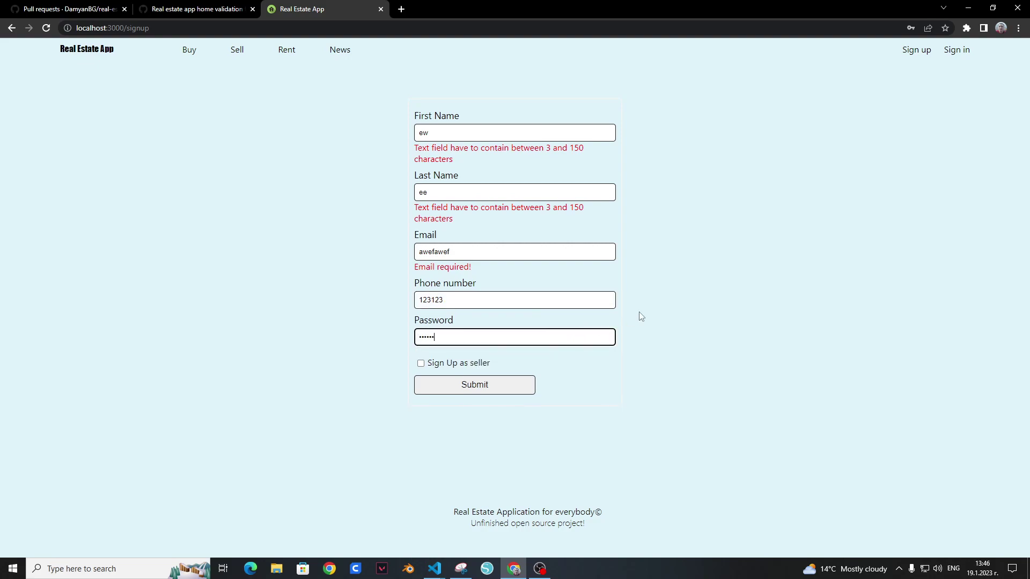
pyautogui.press('BackSpace')
pyautogui.press('BackSpace')
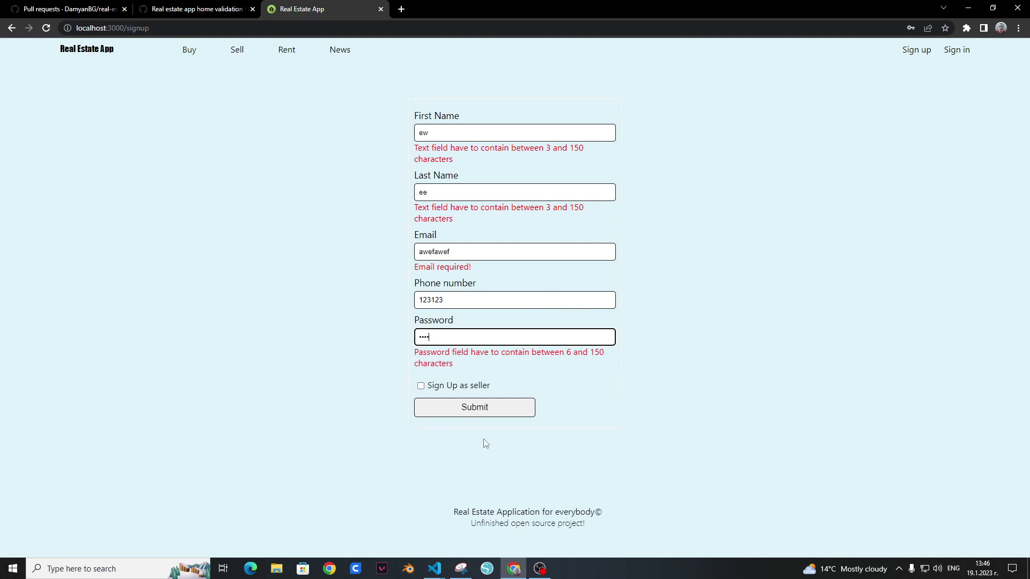
# Step: Open src/components/User/SignUpPage.js in VS Code and shrink the terminal panel
pyautogui.moveTo(435, 569)
pyautogui.click(405, 545)
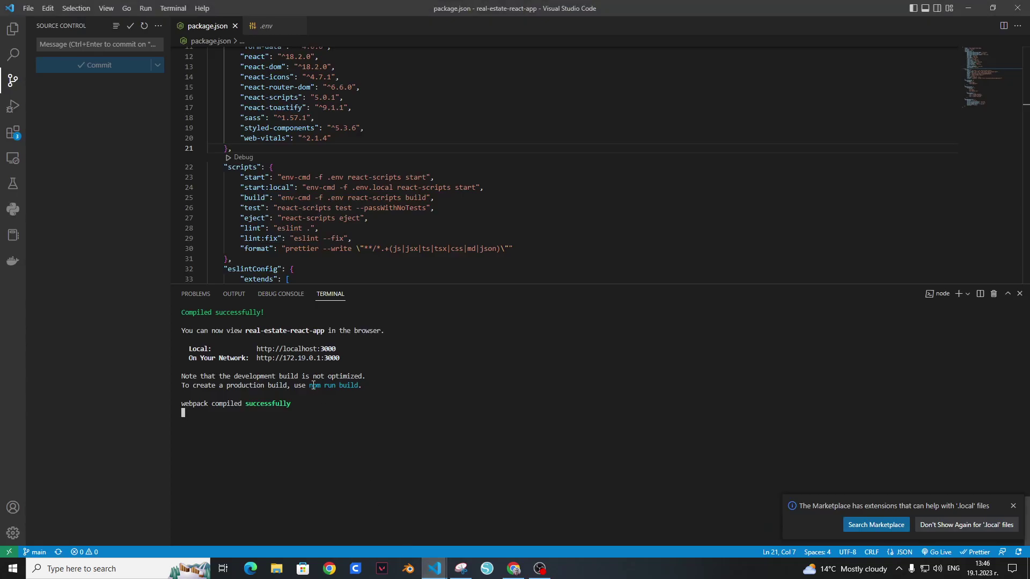
pyautogui.click(13, 29)
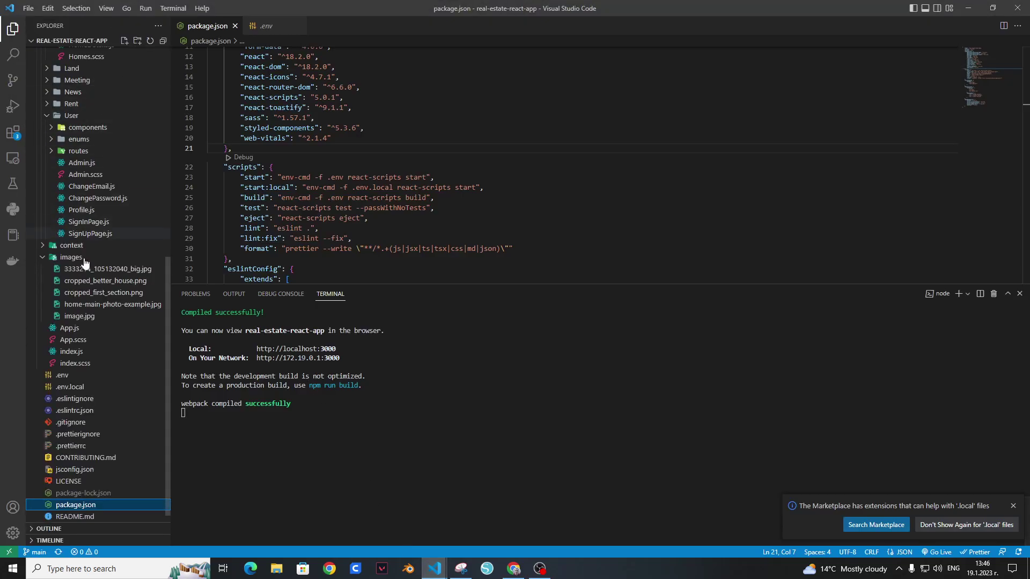
pyautogui.click(112, 235)
pyautogui.moveTo(515, 283); pyautogui.dragTo(535, 450)
# Step: Scroll through the handleOnSubmit and handleValidate functions in SignUpPage.js
pyautogui.scroll(-4, 505, 289)
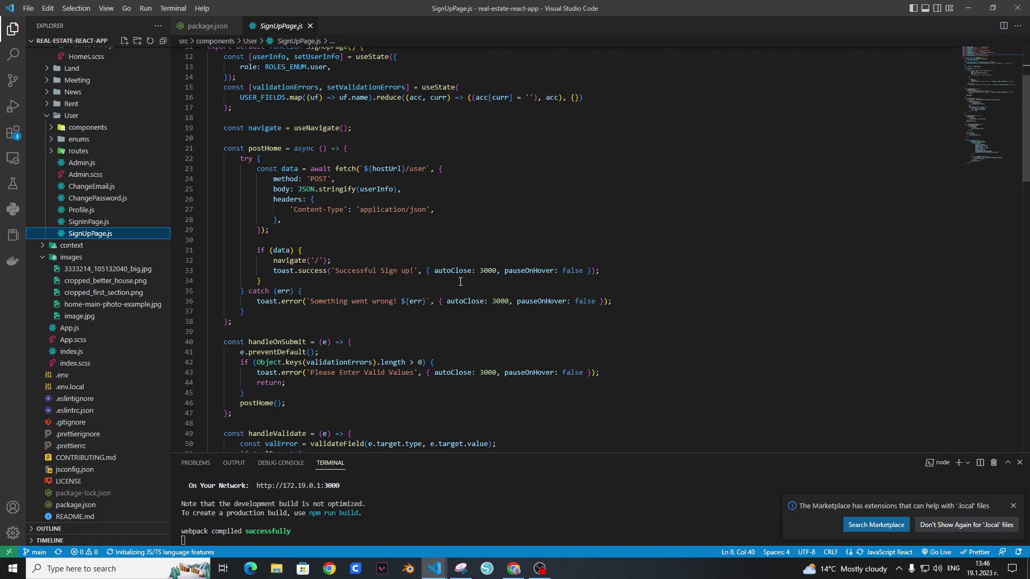
pyautogui.scroll(-7, 461, 283)
pyautogui.scroll(-3, 455, 276)
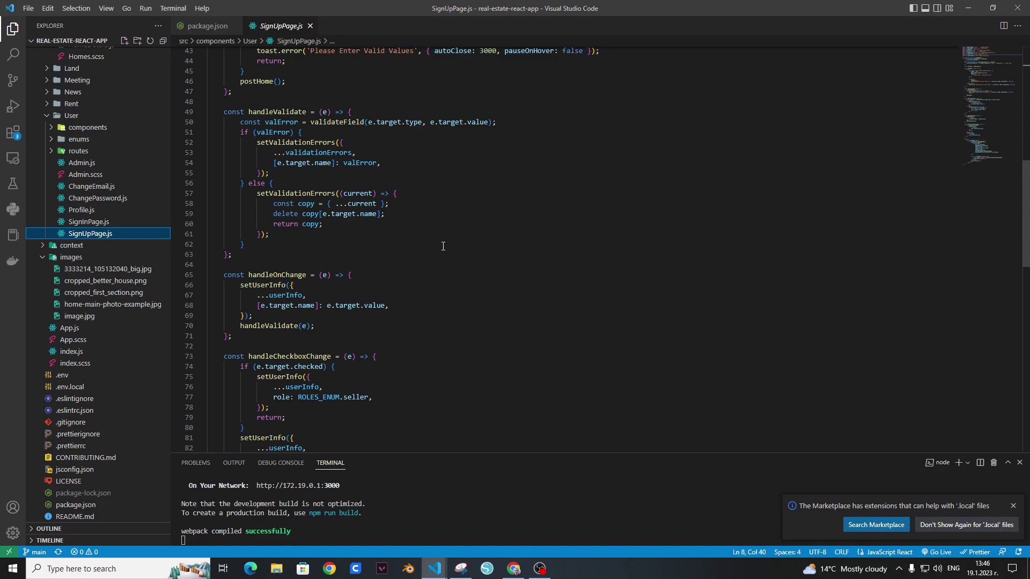
pyautogui.scroll(1, 443, 247)
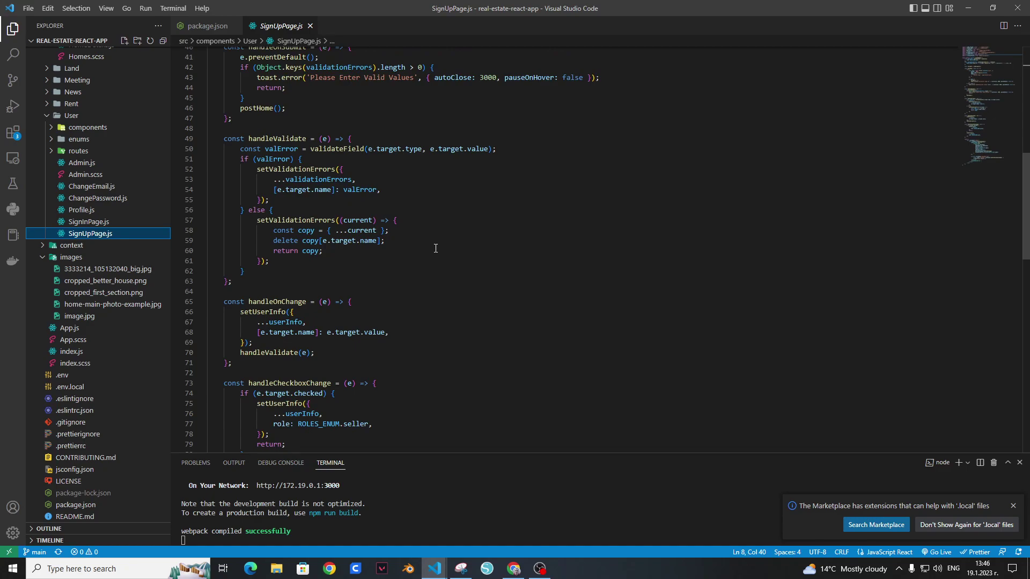
pyautogui.scroll(2, 456, 231)
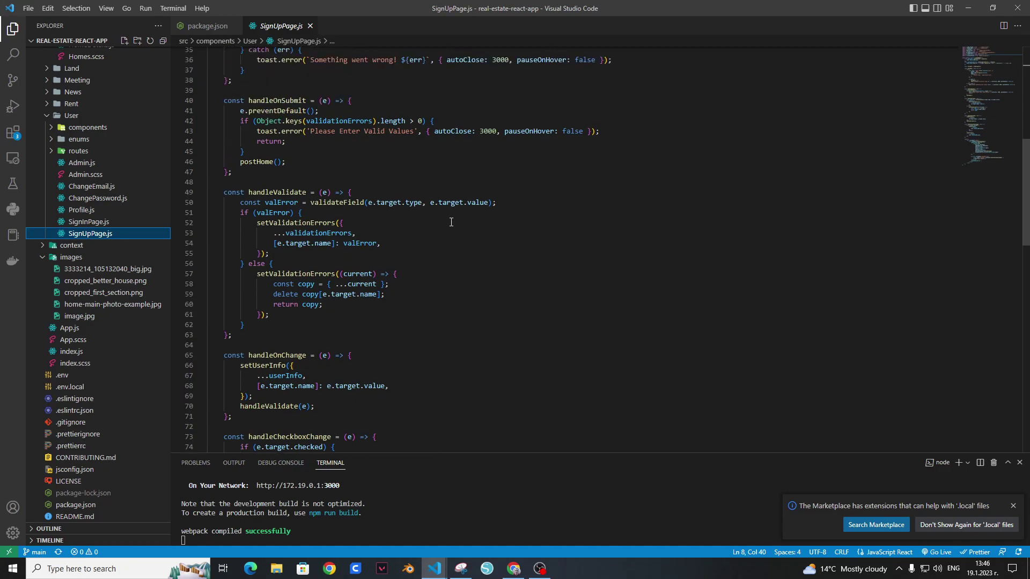
pyautogui.scroll(12, 451, 222)
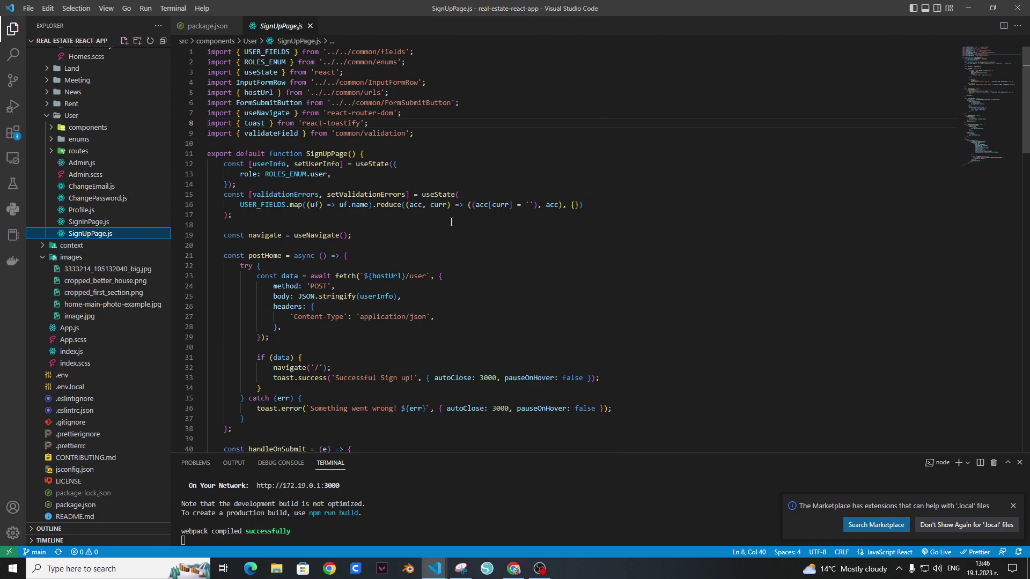
pyautogui.scroll(-6, 450, 217)
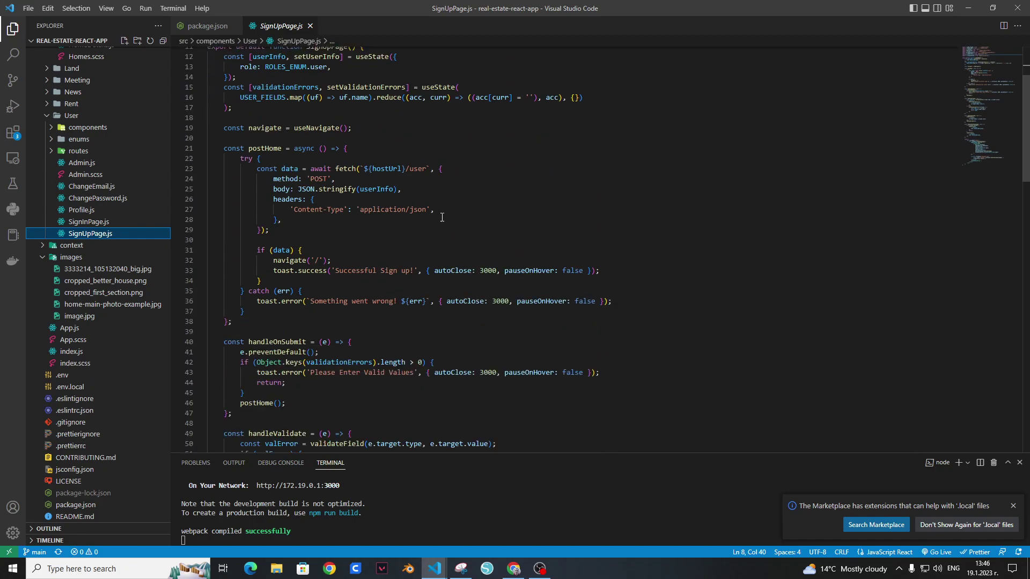
pyautogui.scroll(-5, 403, 249)
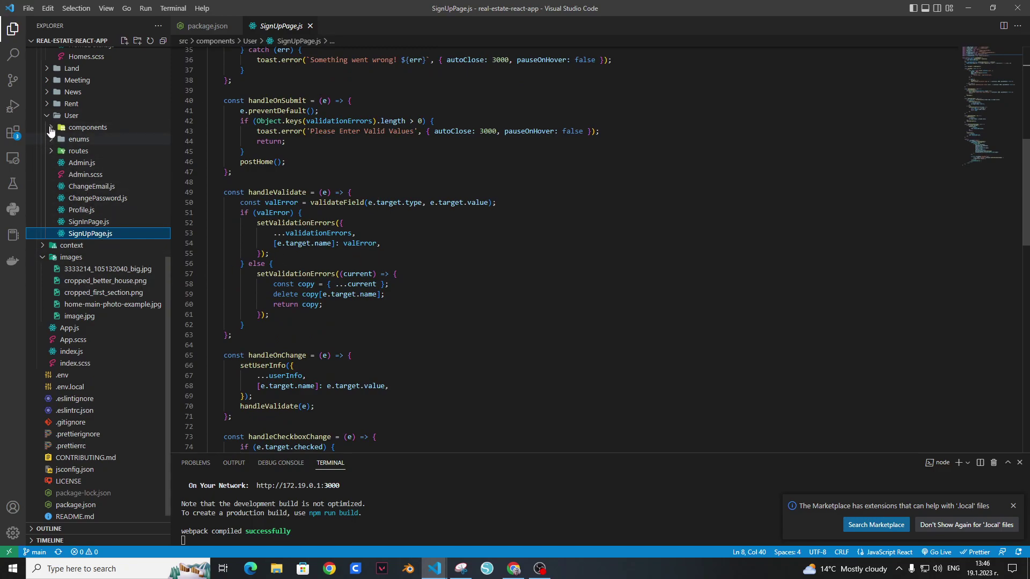
pyautogui.scroll(2, 49, 122)
pyautogui.scroll(6, 50, 122)
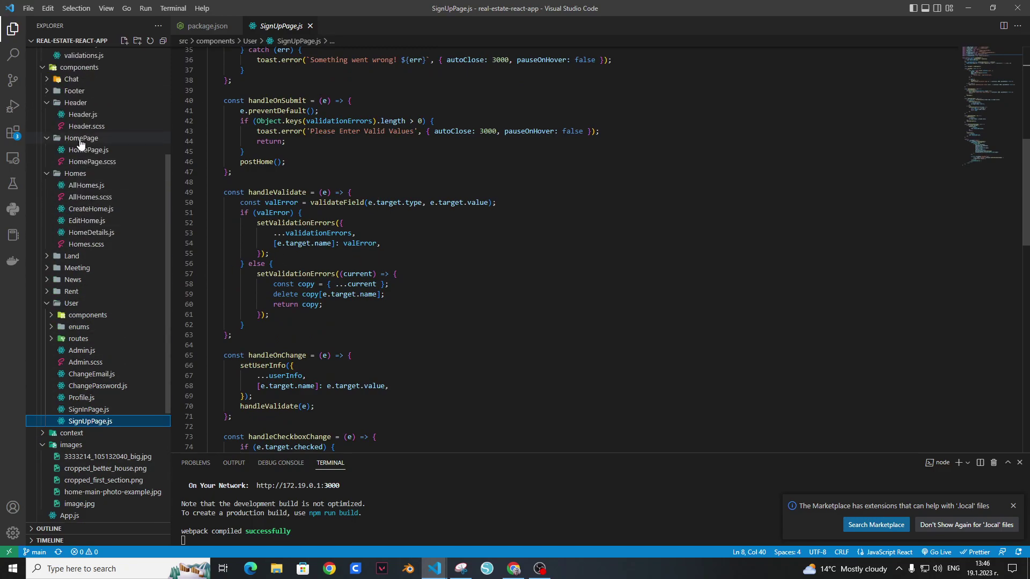
pyautogui.scroll(1, 75, 156)
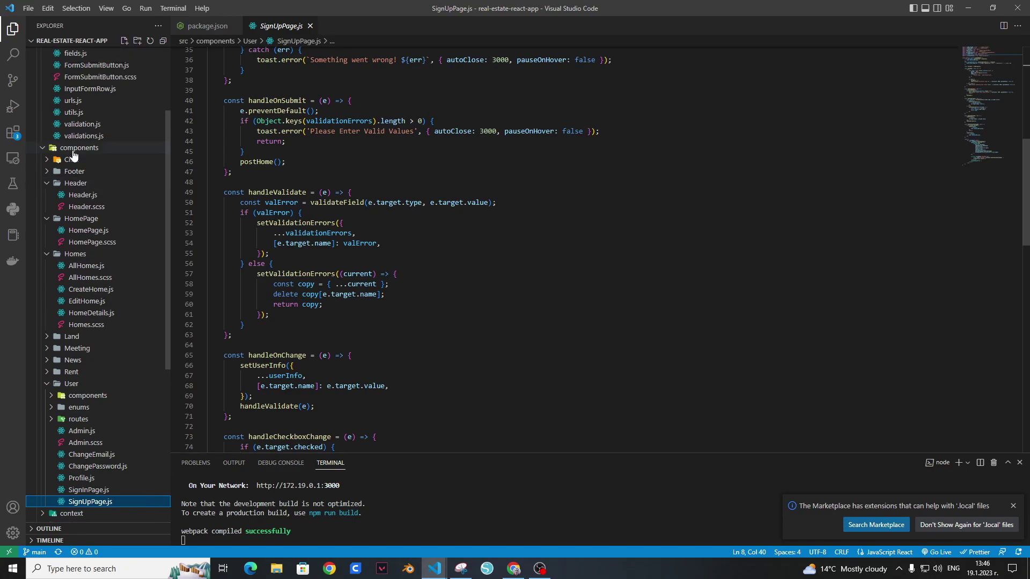
# Step: Open src/common/validation.js after closing the empty validations.js, then collapse the User folder
pyautogui.click(106, 125)
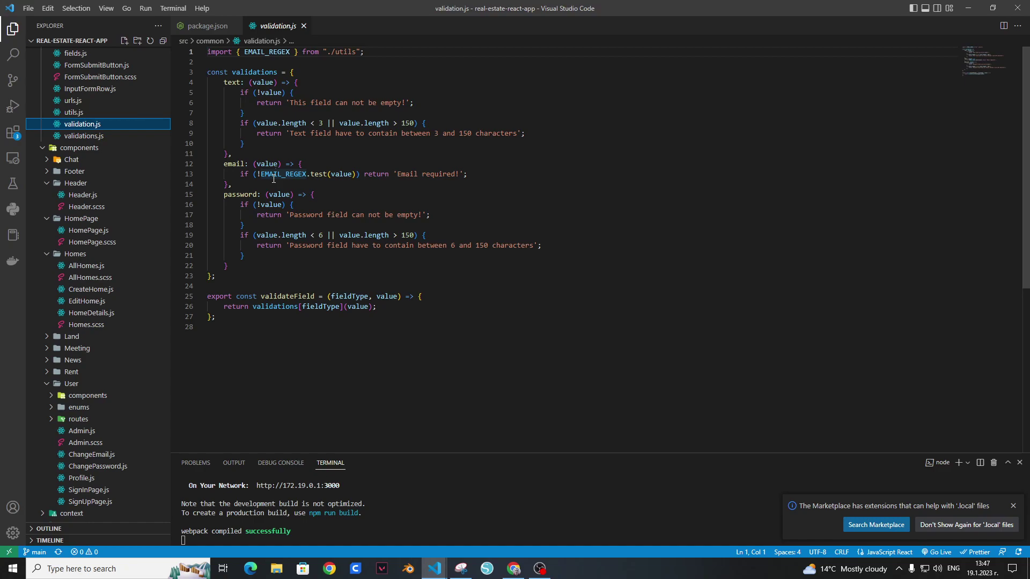
pyautogui.click(91, 136)
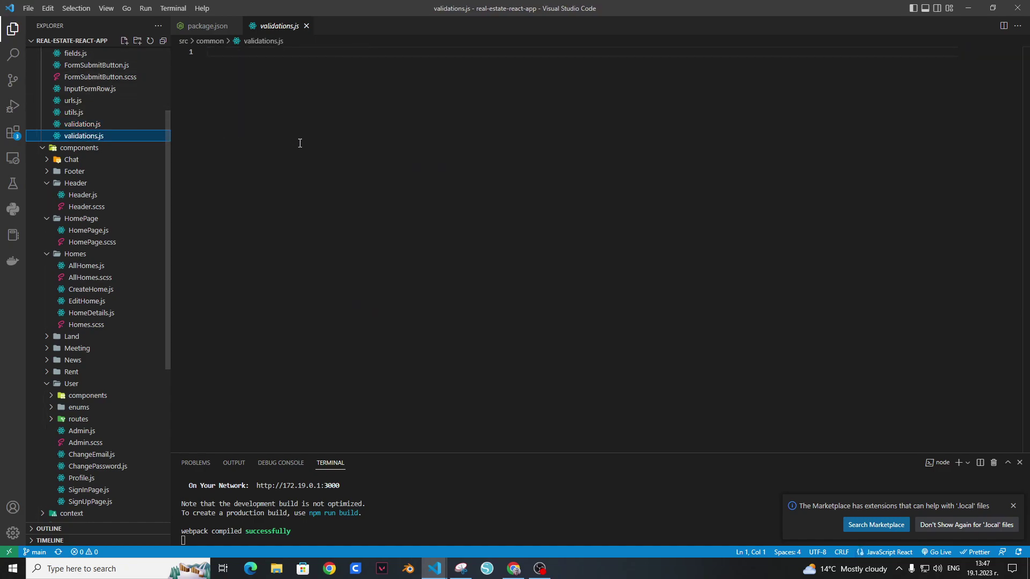
pyautogui.scroll(4, 125, 161)
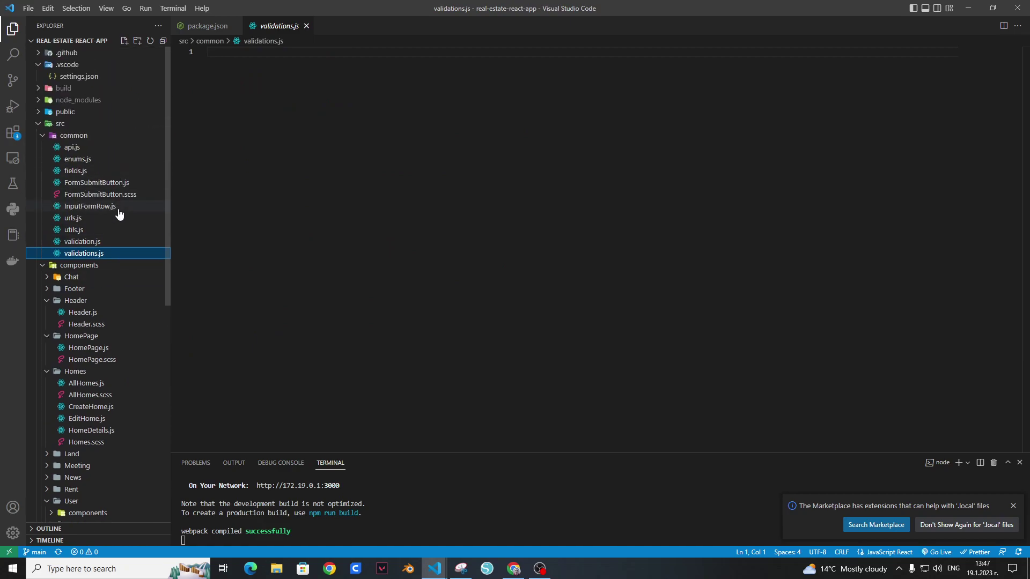
pyautogui.click(306, 26)
pyautogui.scroll(12, 129, 188)
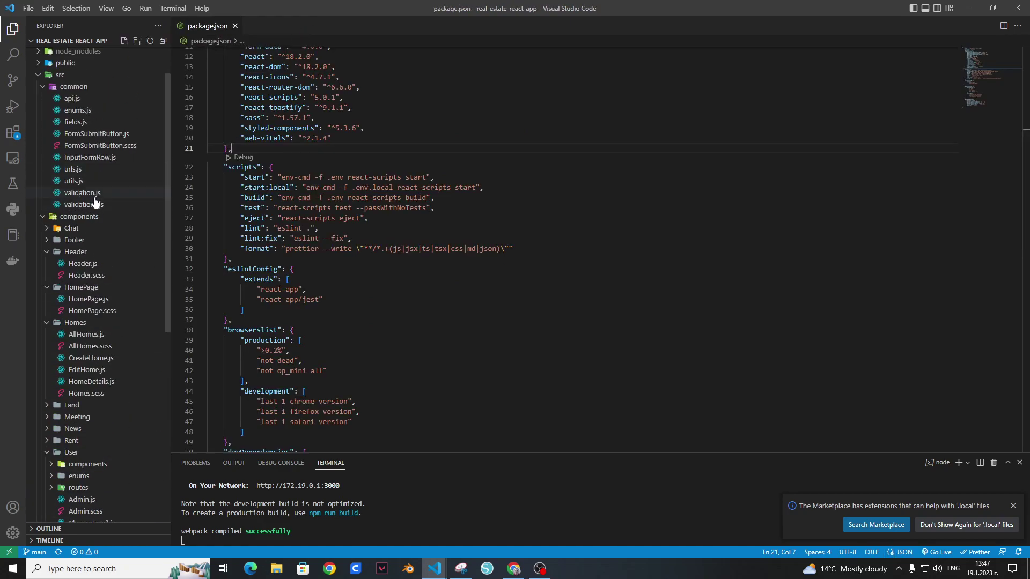
pyautogui.click(86, 193)
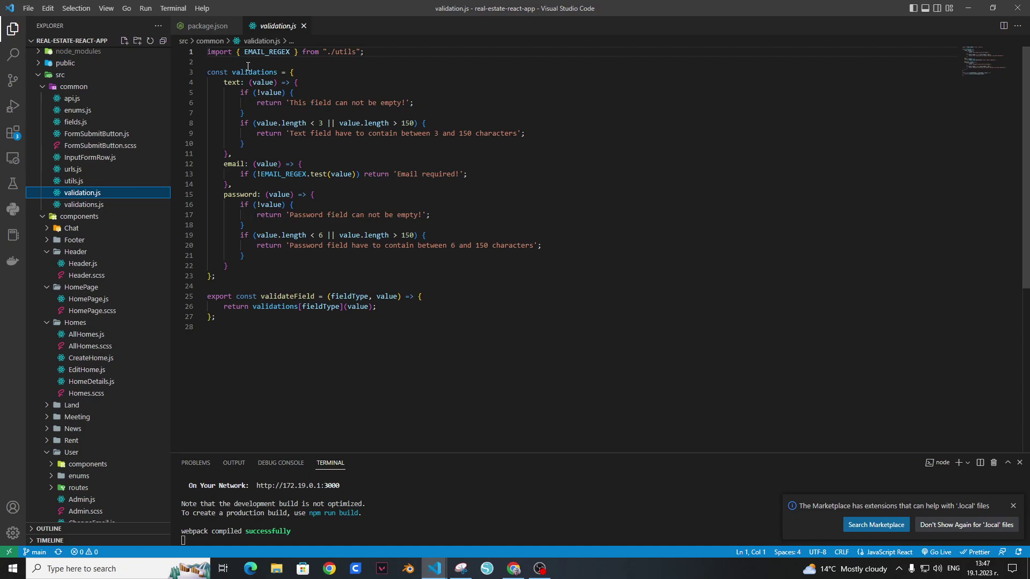
pyautogui.scroll(-5, 81, 198)
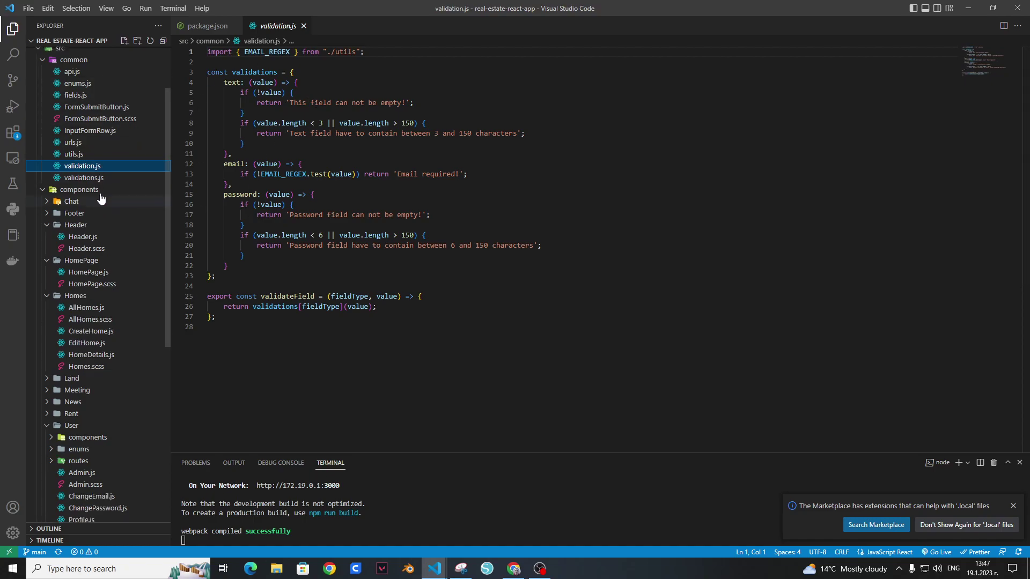
pyautogui.scroll(-2, 77, 199)
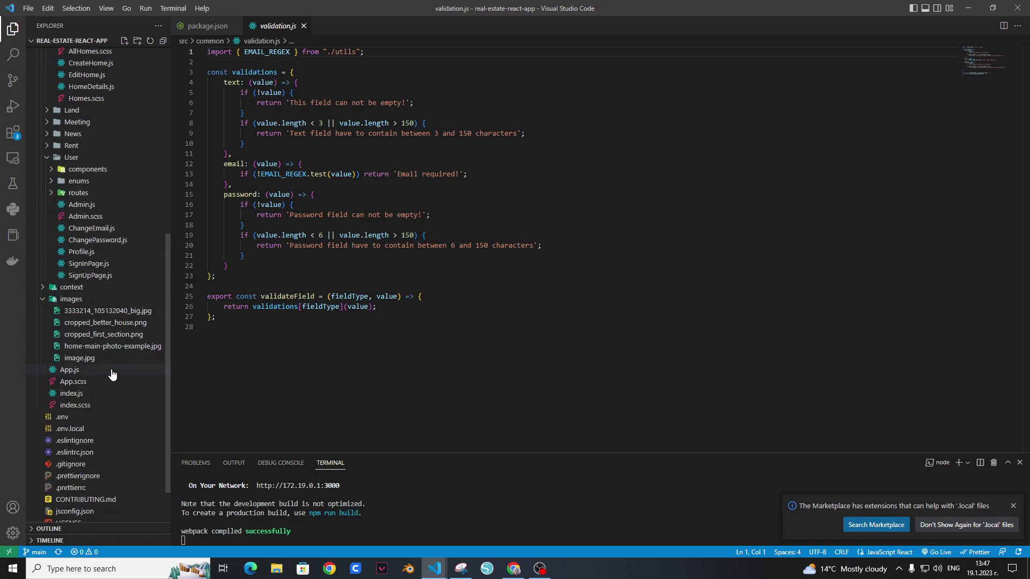
pyautogui.click(45, 157)
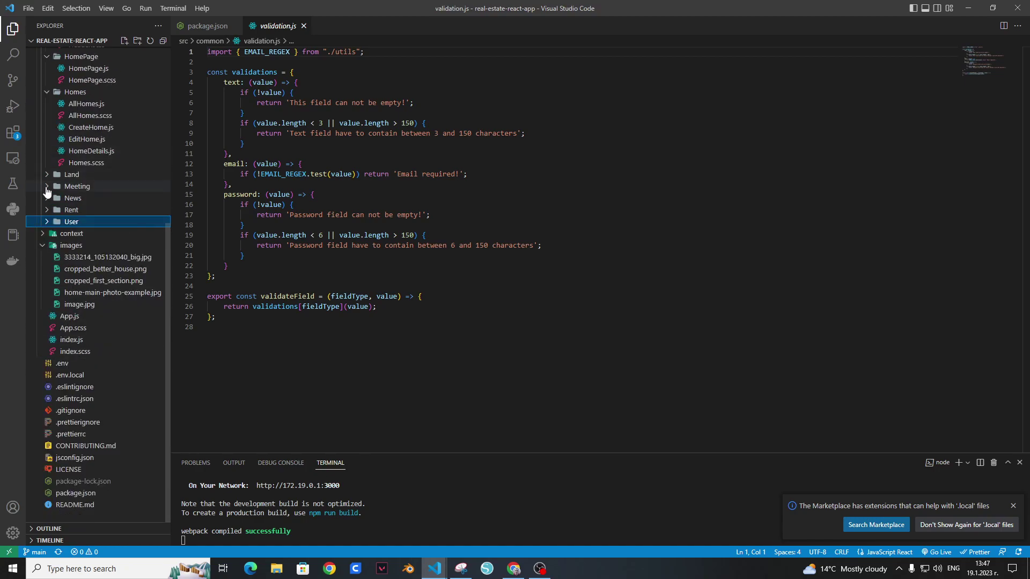